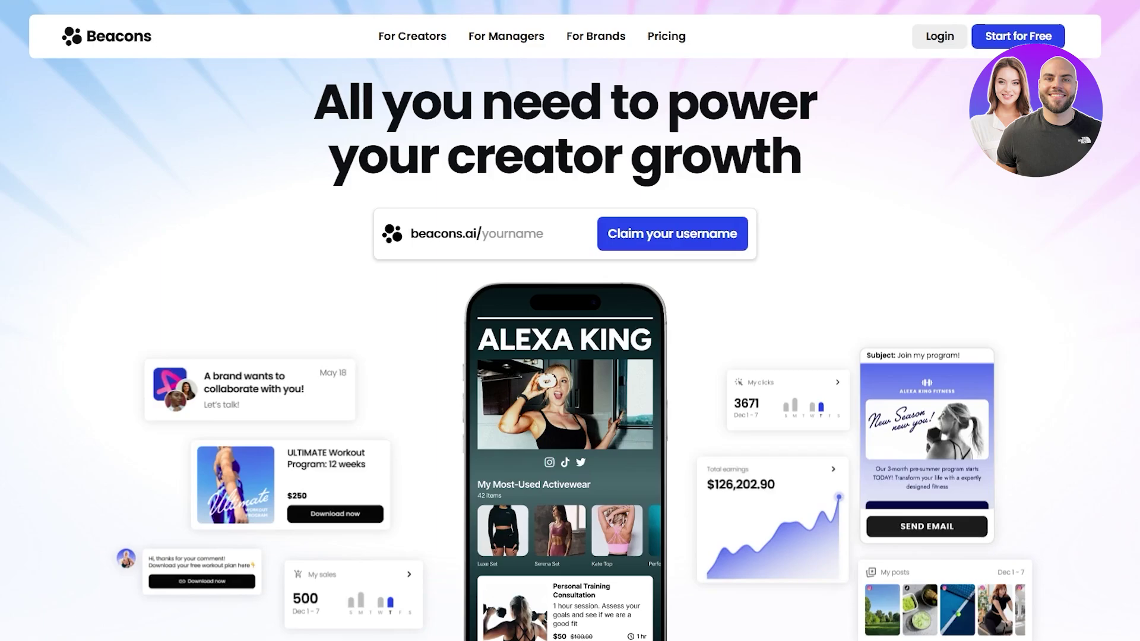
- Scroll through Linktree's customize, share and analytics sections, then Beacons' page to One and Done
{"action": "scroll", "coordinate": [881, 137], "scroll_direction": "down", "scroll_amount": 8}
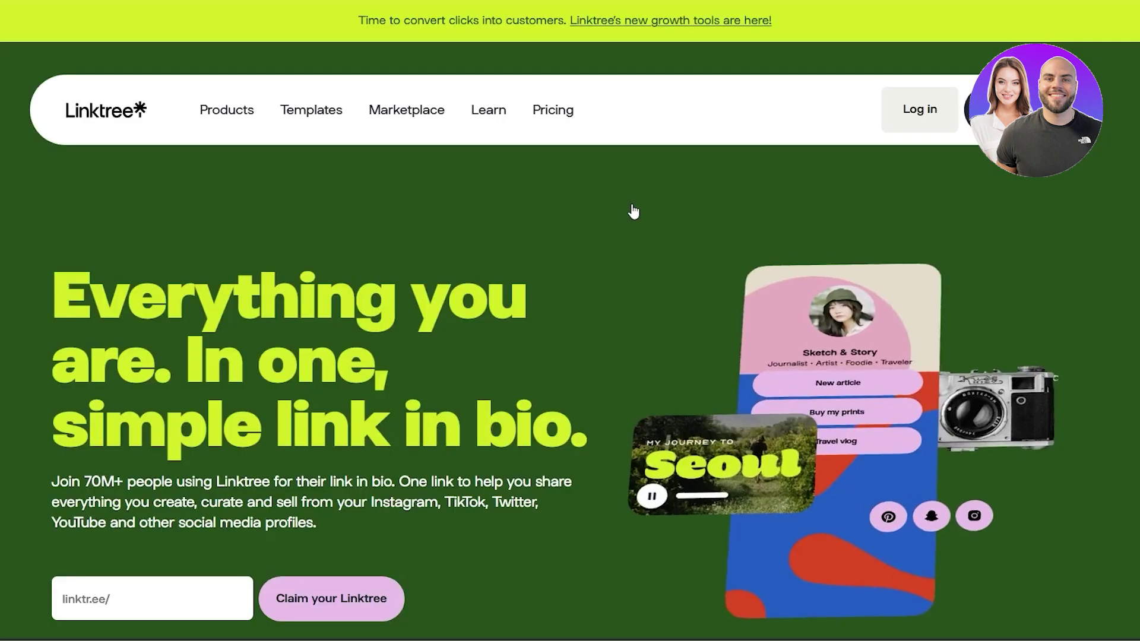
{"action": "scroll", "coordinate": [641, 205], "scroll_direction": "down", "scroll_amount": 10}
{"action": "scroll", "coordinate": [644, 202], "scroll_direction": "down", "scroll_amount": 12}
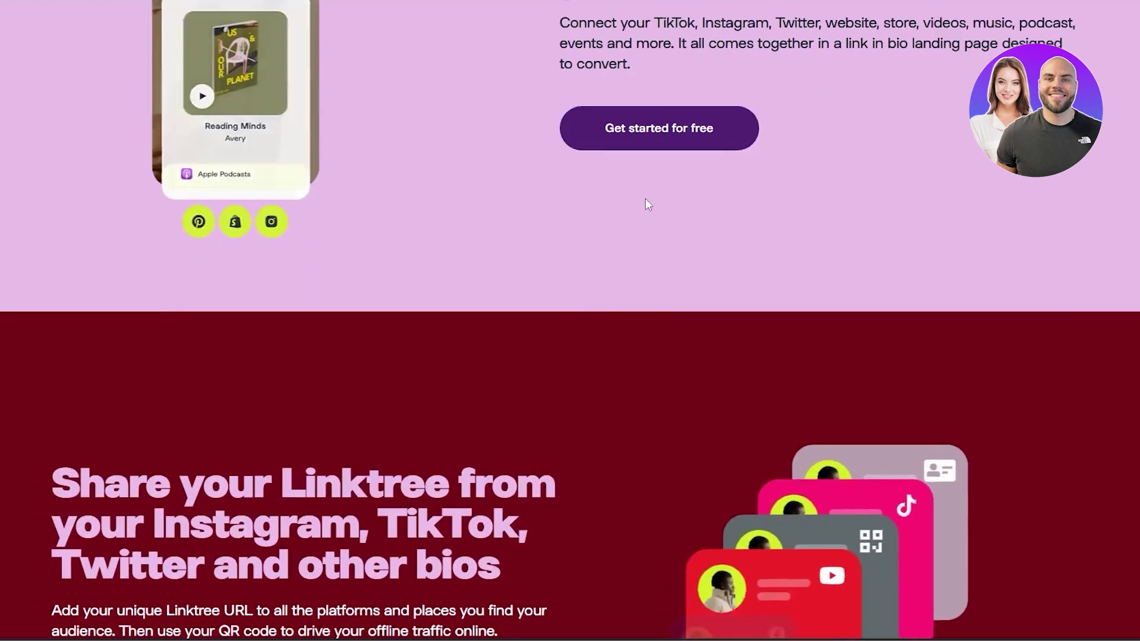
{"action": "scroll", "coordinate": [646, 207], "scroll_direction": "up", "scroll_amount": 3}
{"action": "scroll", "coordinate": [645, 208], "scroll_direction": "down", "scroll_amount": 8}
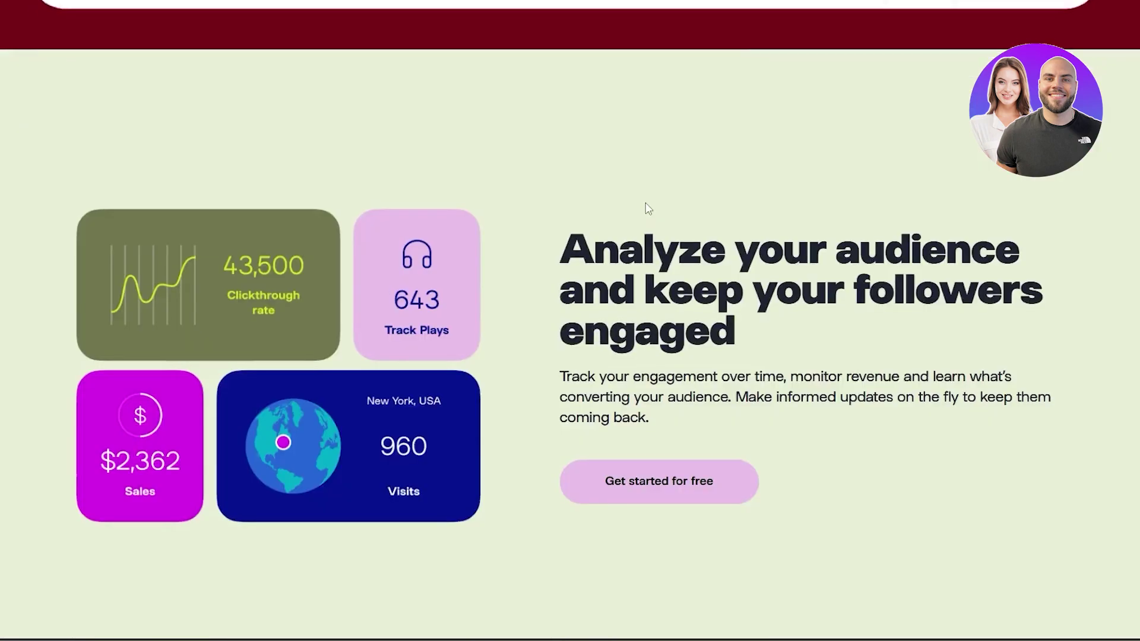
{"action": "scroll", "coordinate": [646, 202], "scroll_direction": "down", "scroll_amount": 1}
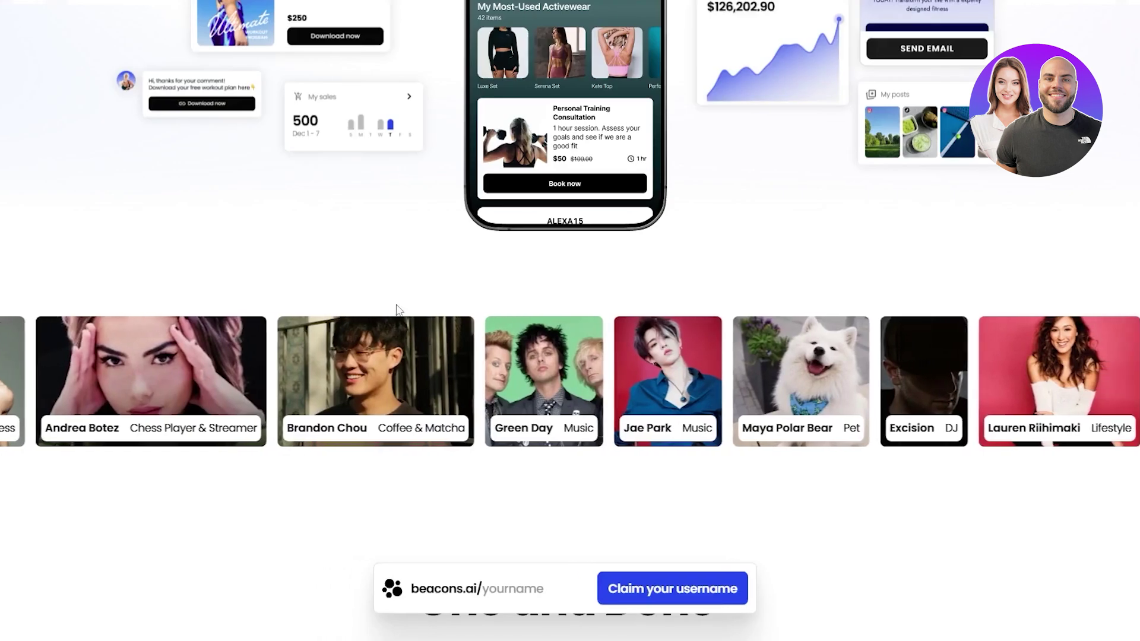
{"action": "scroll", "coordinate": [421, 298], "scroll_direction": "down", "scroll_amount": 8}
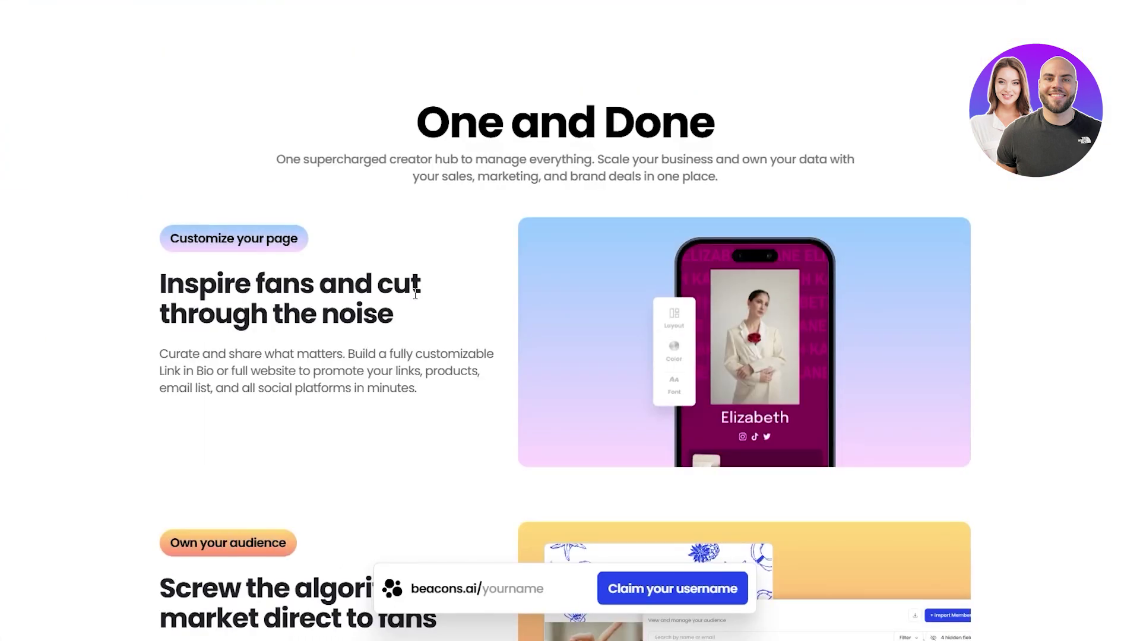
{"action": "scroll", "coordinate": [450, 417], "scroll_direction": "down", "scroll_amount": 10}
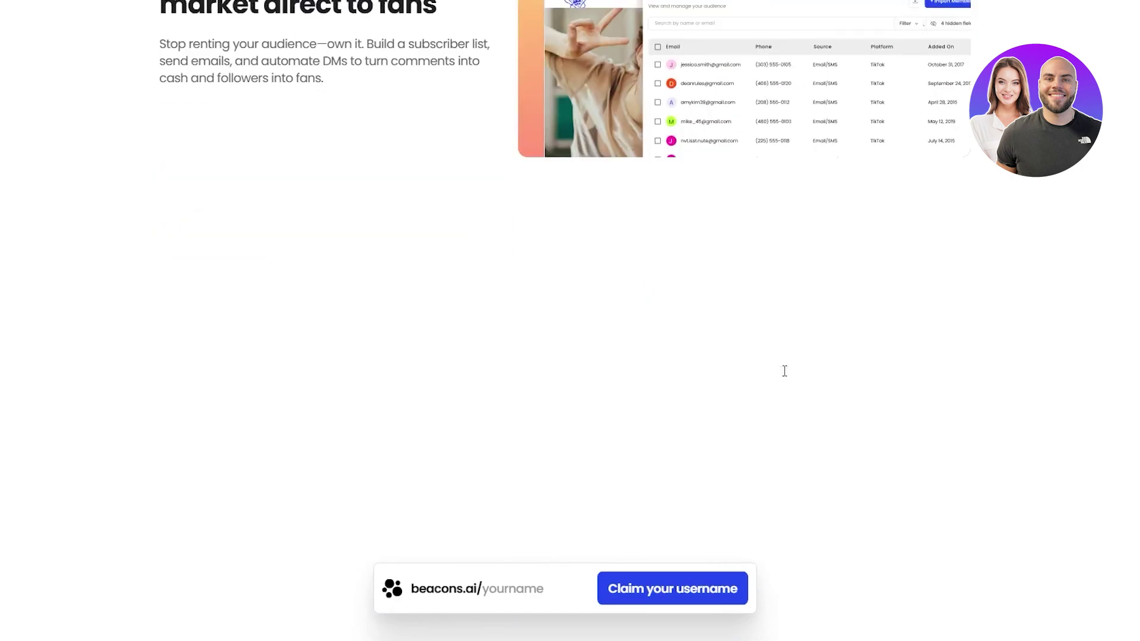
{"action": "scroll", "coordinate": [570, 321], "scroll_direction": "down", "scroll_amount": 2}
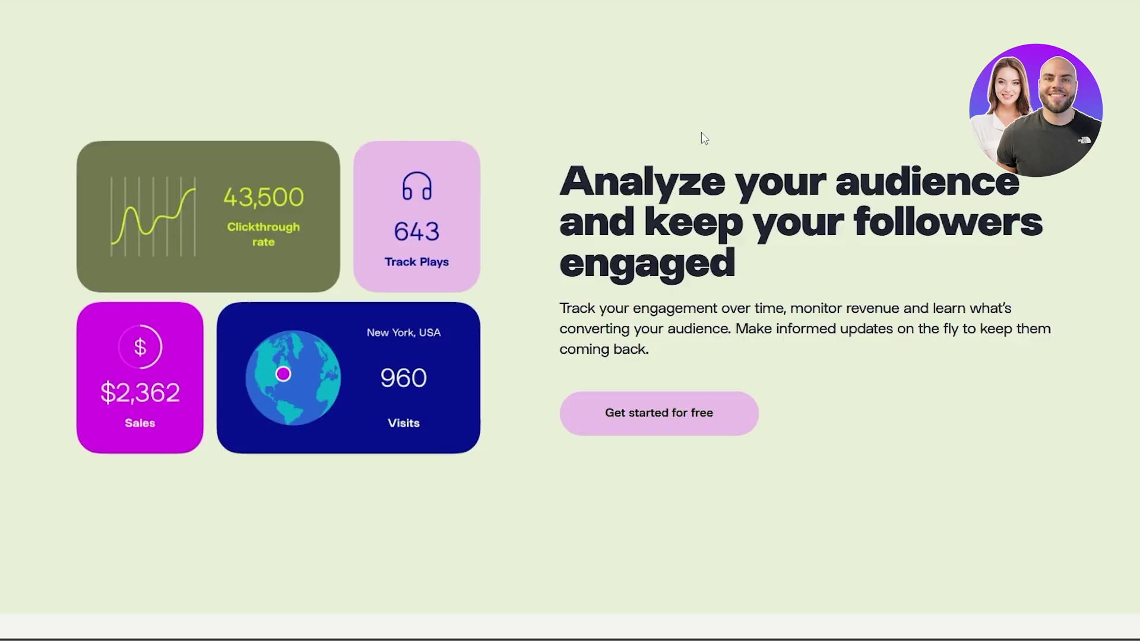
{"action": "scroll", "coordinate": [658, 319], "scroll_direction": "up", "scroll_amount": 20}
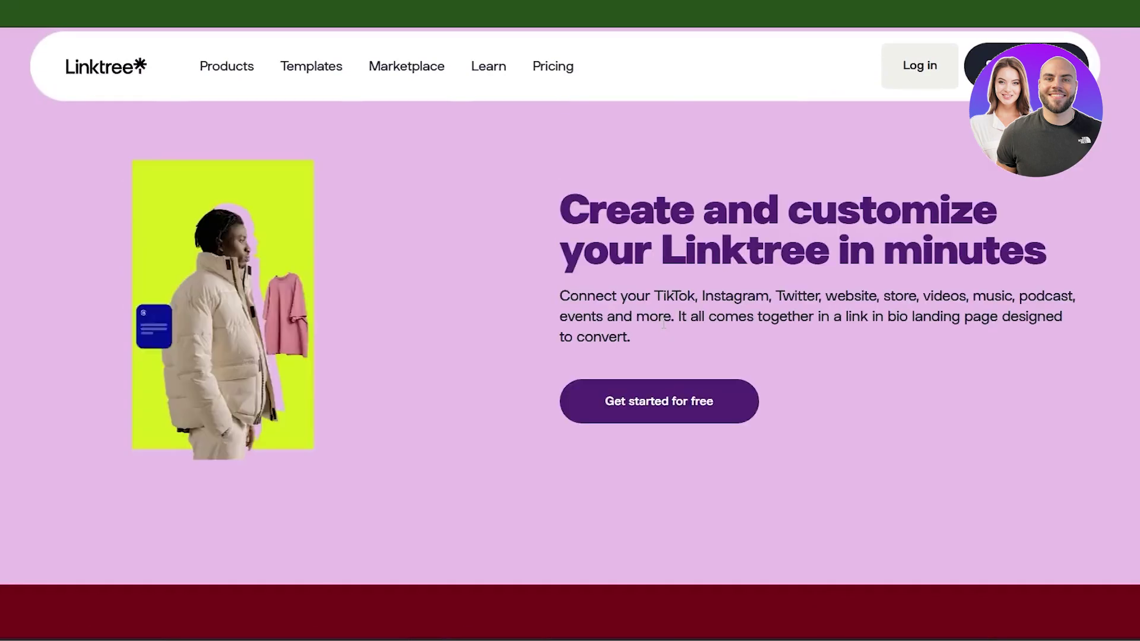
{"action": "scroll", "coordinate": [664, 323], "scroll_direction": "up", "scroll_amount": 5}
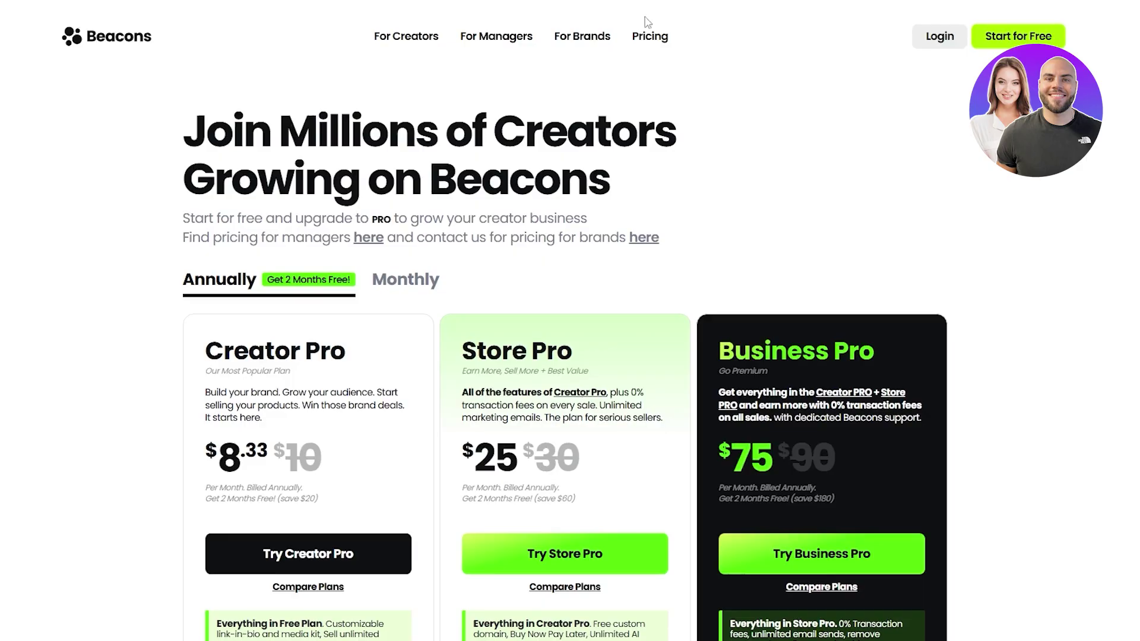
- Scroll the Beacons plan cards and highlight the Creator Pro, Store Pro and Business Pro names
{"action": "scroll", "coordinate": [647, 24], "scroll_direction": "down", "scroll_amount": 1}
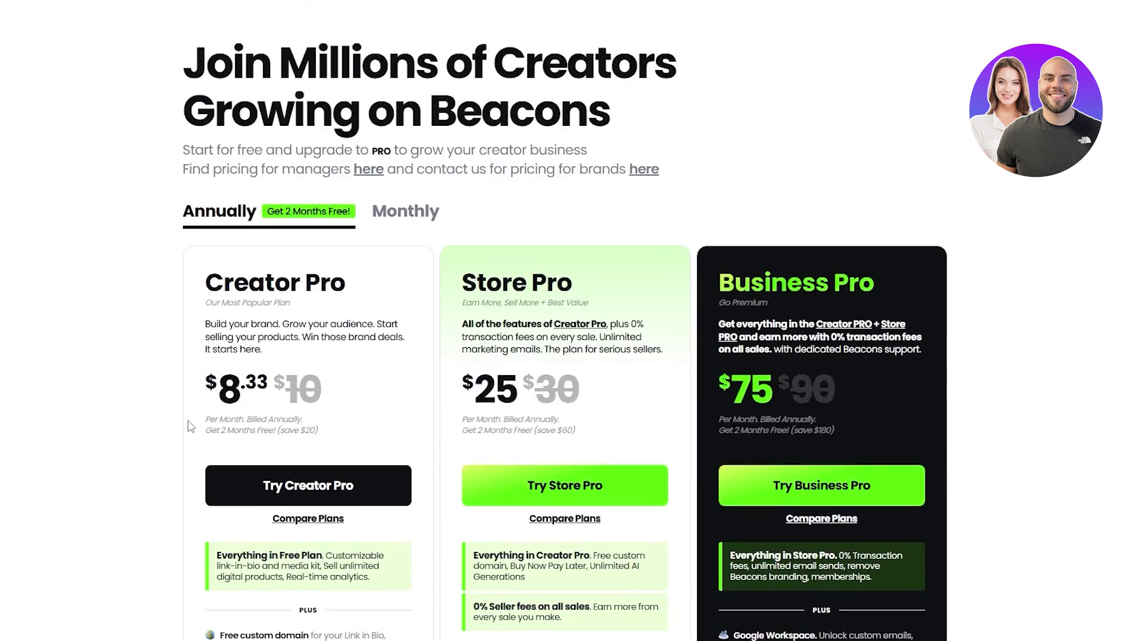
{"action": "scroll", "coordinate": [420, 224], "scroll_direction": "down", "scroll_amount": 8}
{"action": "scroll", "coordinate": [376, 292], "scroll_direction": "up", "scroll_amount": 9}
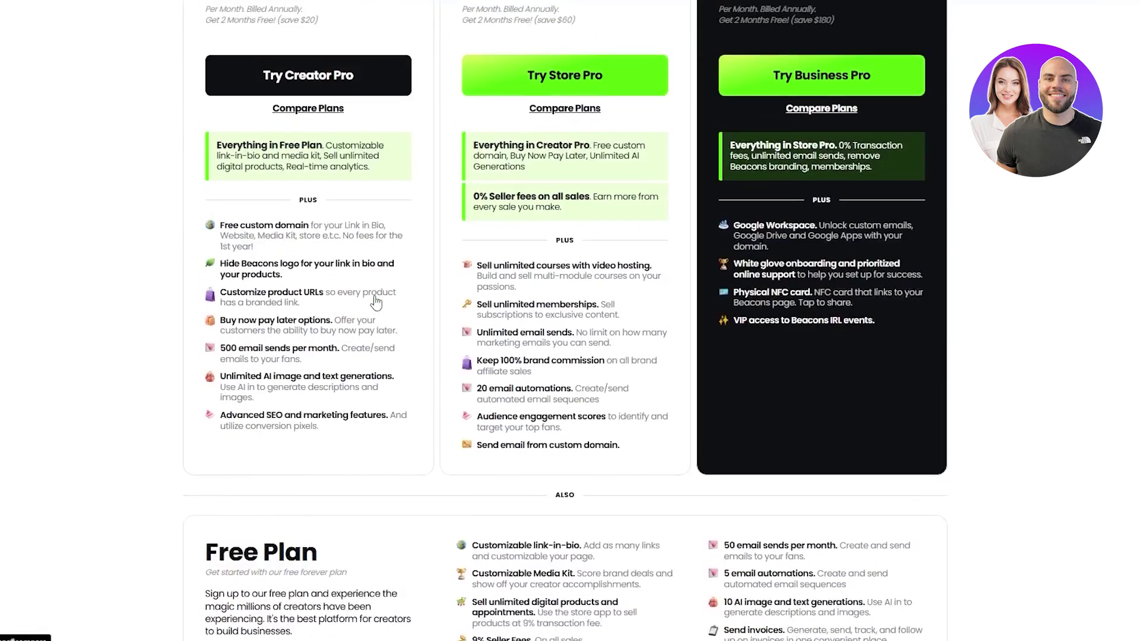
{"action": "scroll", "coordinate": [377, 311], "scroll_direction": "down", "scroll_amount": 10}
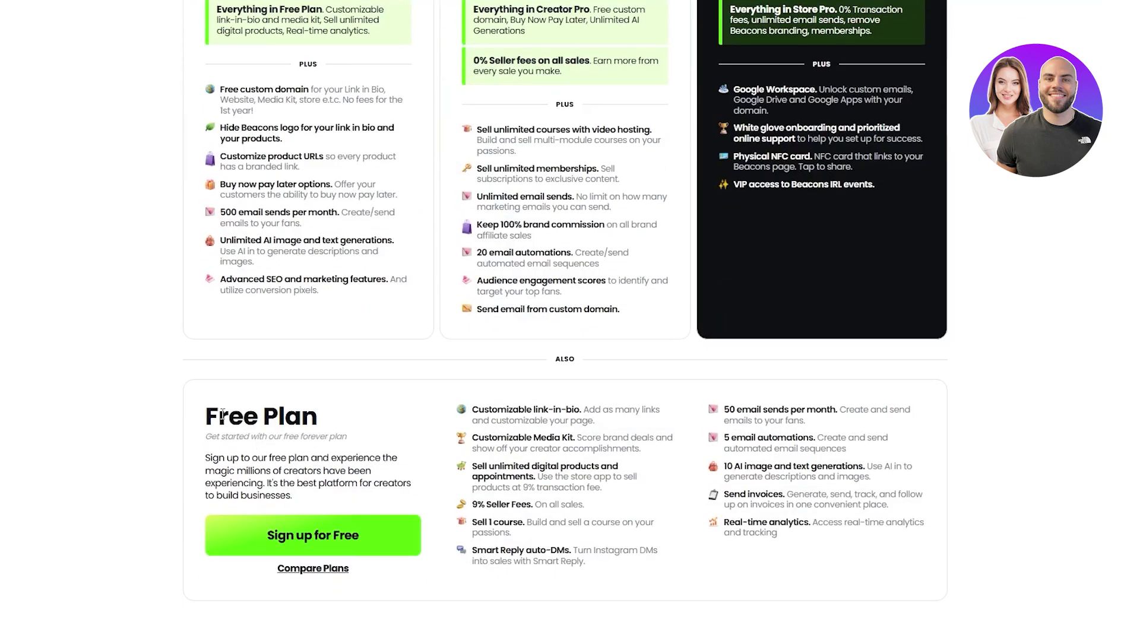
{"action": "left_click_drag", "start_coordinate": [206, 417], "coordinate": [287, 418]}
{"action": "scroll", "coordinate": [230, 135], "scroll_direction": "up", "scroll_amount": 5}
{"action": "left_click_drag", "start_coordinate": [230, 85], "coordinate": [330, 83]}
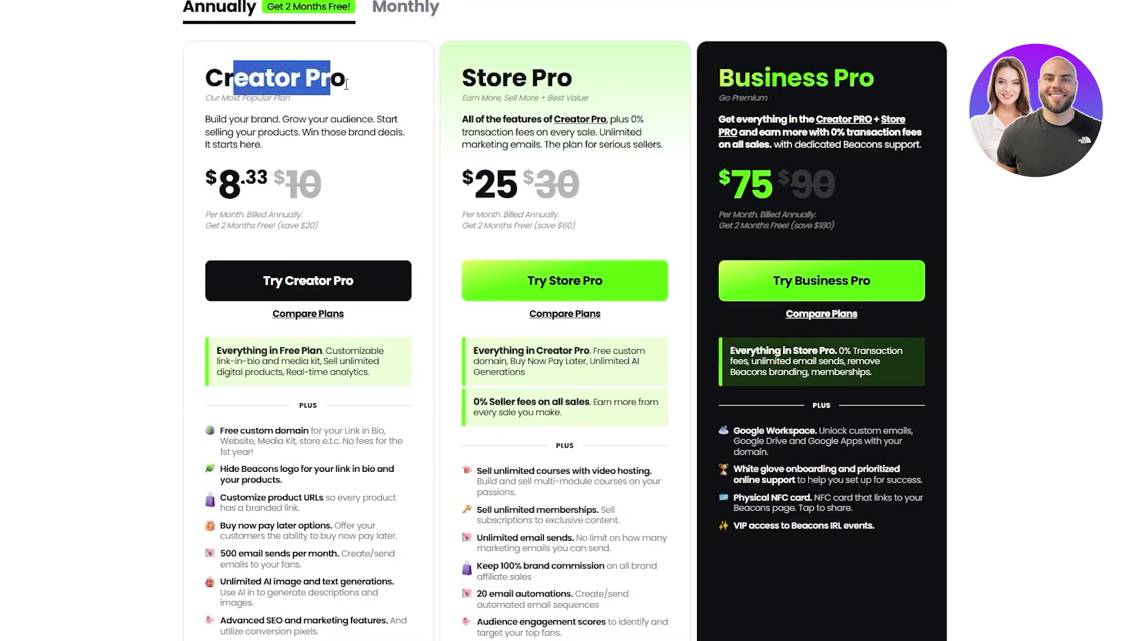
{"action": "left_click_drag", "start_coordinate": [501, 83], "coordinate": [556, 84]}
{"action": "left_click_drag", "start_coordinate": [774, 67], "coordinate": [902, 87]}
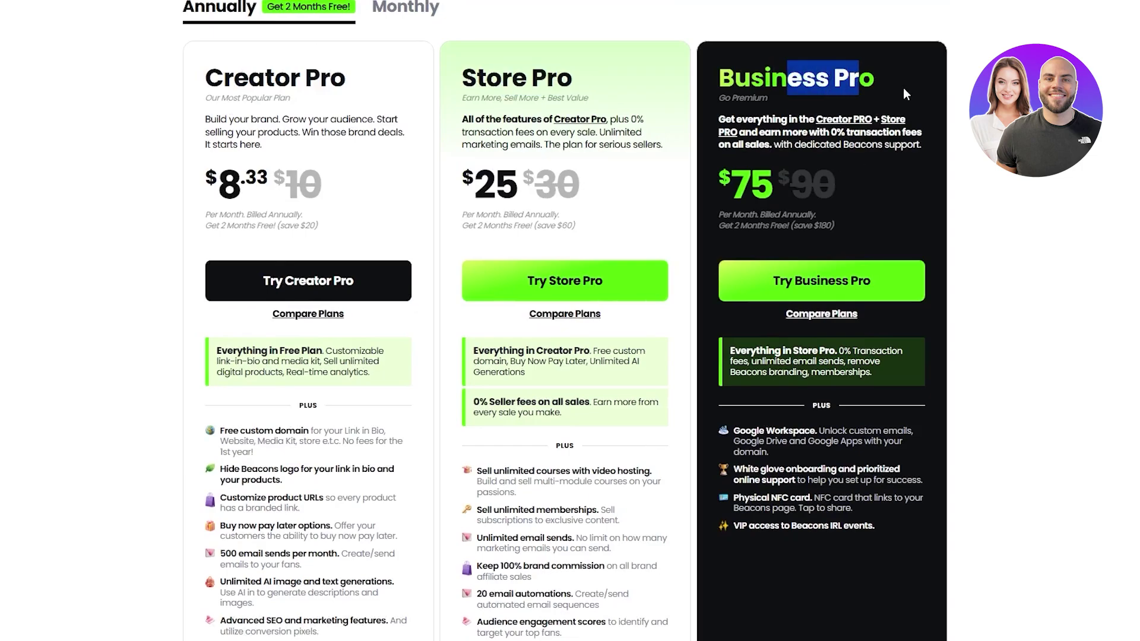
- Highlight Free Plan features: customizable link-in-bio, Media Kit, unlimited digital products and 9% seller fees
{"action": "scroll", "coordinate": [877, 336], "scroll_direction": "down", "scroll_amount": 5}
{"action": "scroll", "coordinate": [524, 402], "scroll_direction": "up", "scroll_amount": 2}
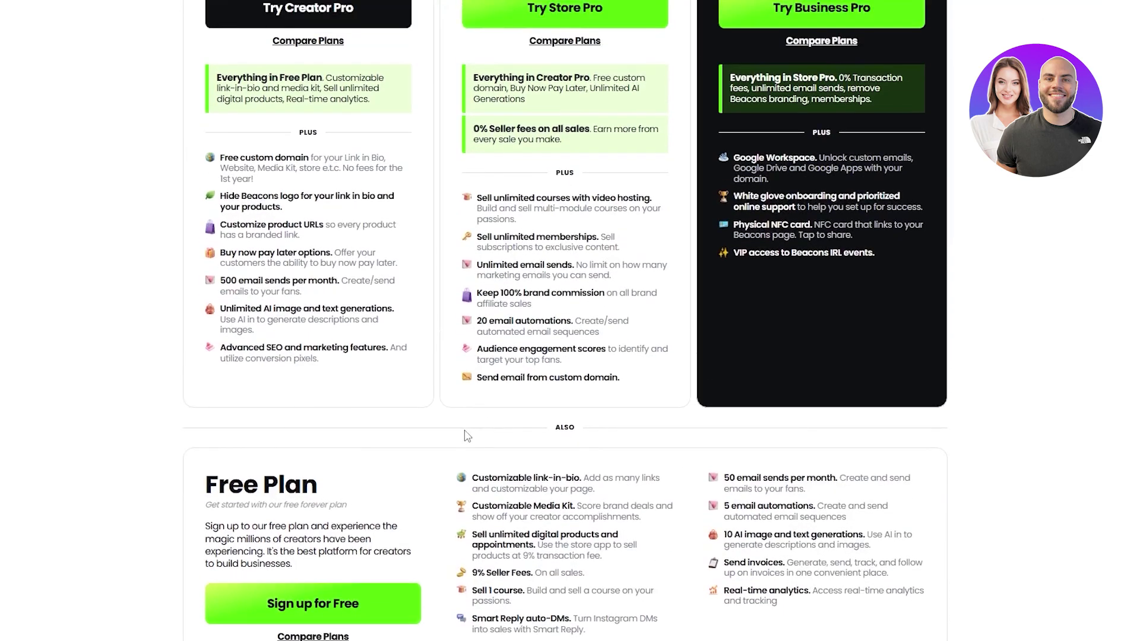
{"action": "scroll", "coordinate": [451, 434], "scroll_direction": "up", "scroll_amount": 3}
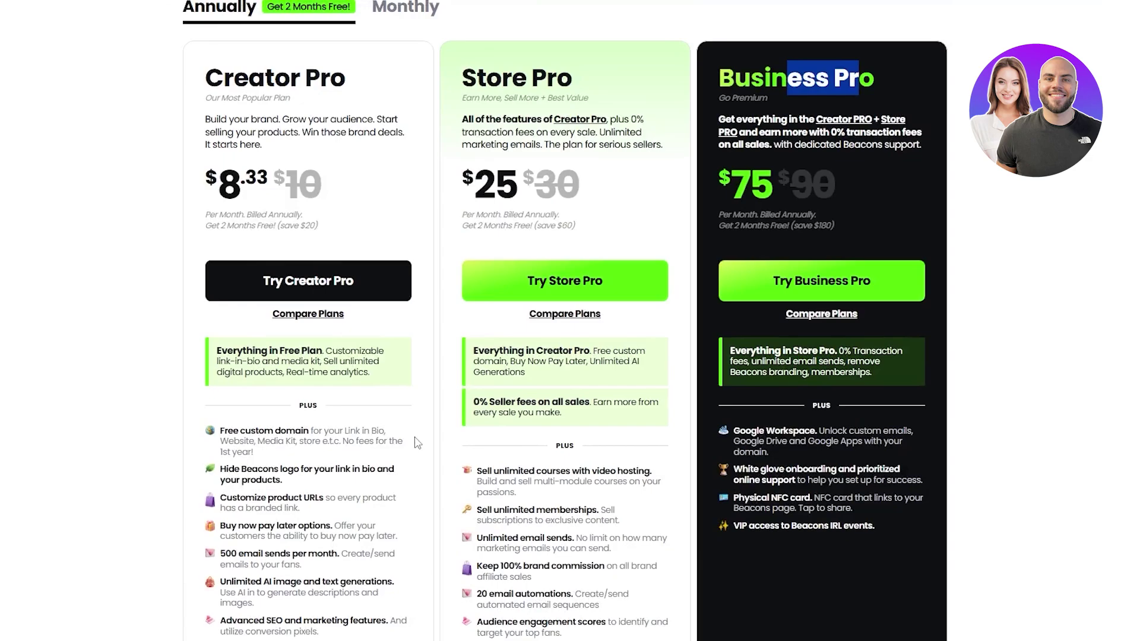
{"action": "scroll", "coordinate": [356, 399], "scroll_direction": "down", "scroll_amount": 5}
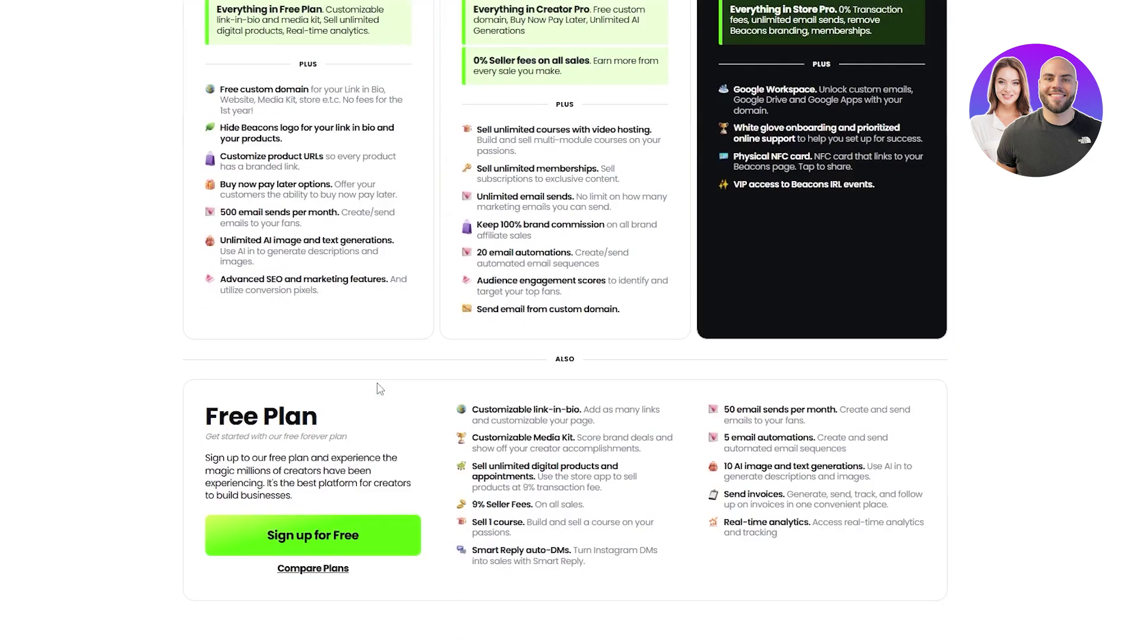
{"action": "left_click_drag", "start_coordinate": [477, 420], "coordinate": [580, 409]}
{"action": "left_click", "coordinate": [581, 410]}
{"action": "left_click_drag", "start_coordinate": [506, 438], "coordinate": [564, 439]}
{"action": "left_click_drag", "start_coordinate": [483, 467], "coordinate": [564, 460]}
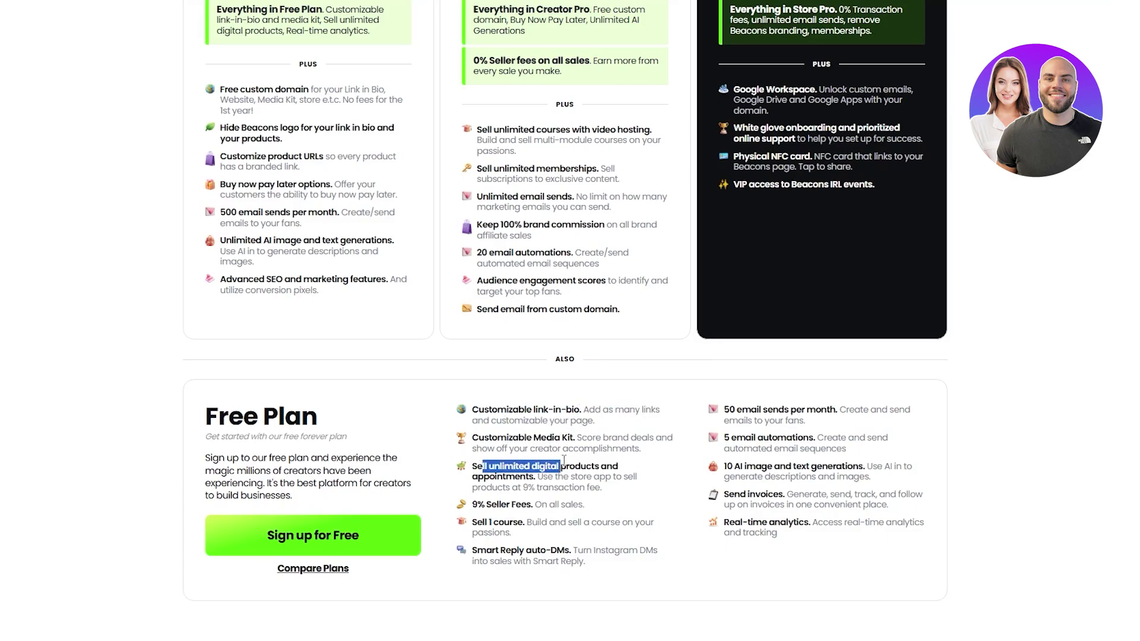
{"action": "left_click_drag", "start_coordinate": [472, 504], "coordinate": [526, 505]}
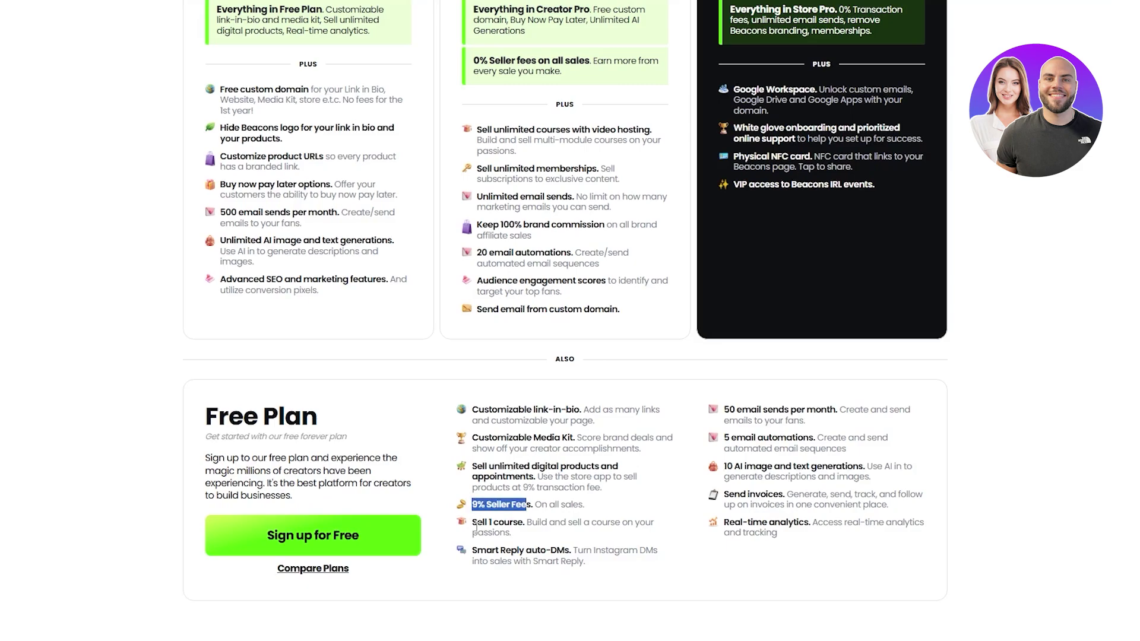
{"action": "left_click", "coordinate": [476, 527]}
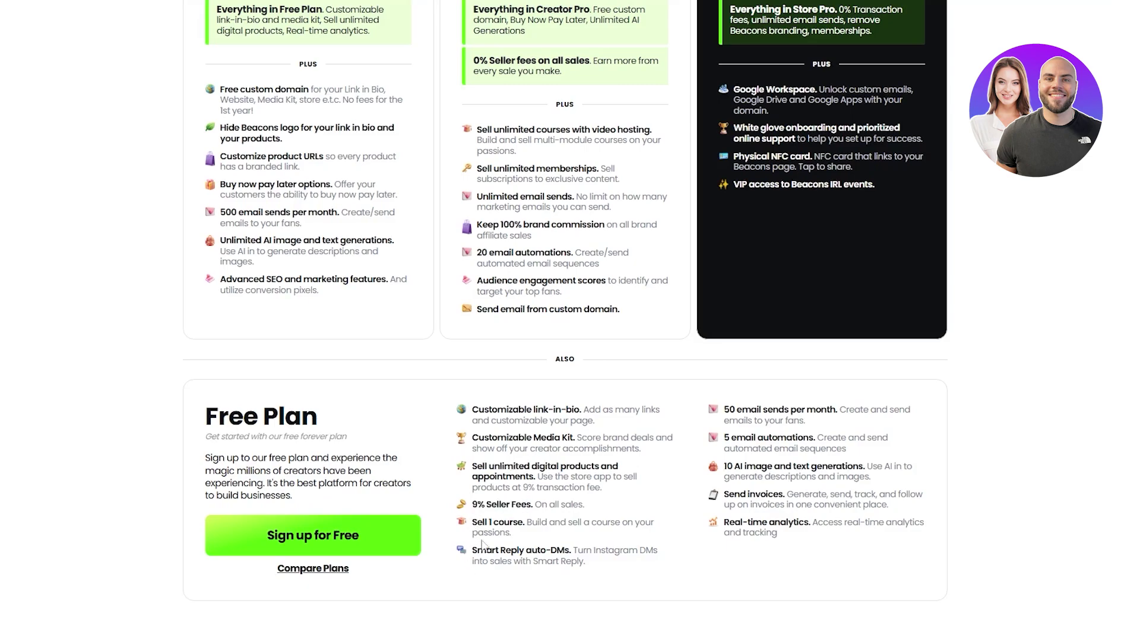
- Highlight Sell 1 course, Smart Reply auto-DMs, 50 email sends, 5 automations and Send invoices
{"action": "left_click_drag", "start_coordinate": [477, 522], "coordinate": [517, 522]}
{"action": "left_click_drag", "start_coordinate": [473, 558], "coordinate": [561, 561]}
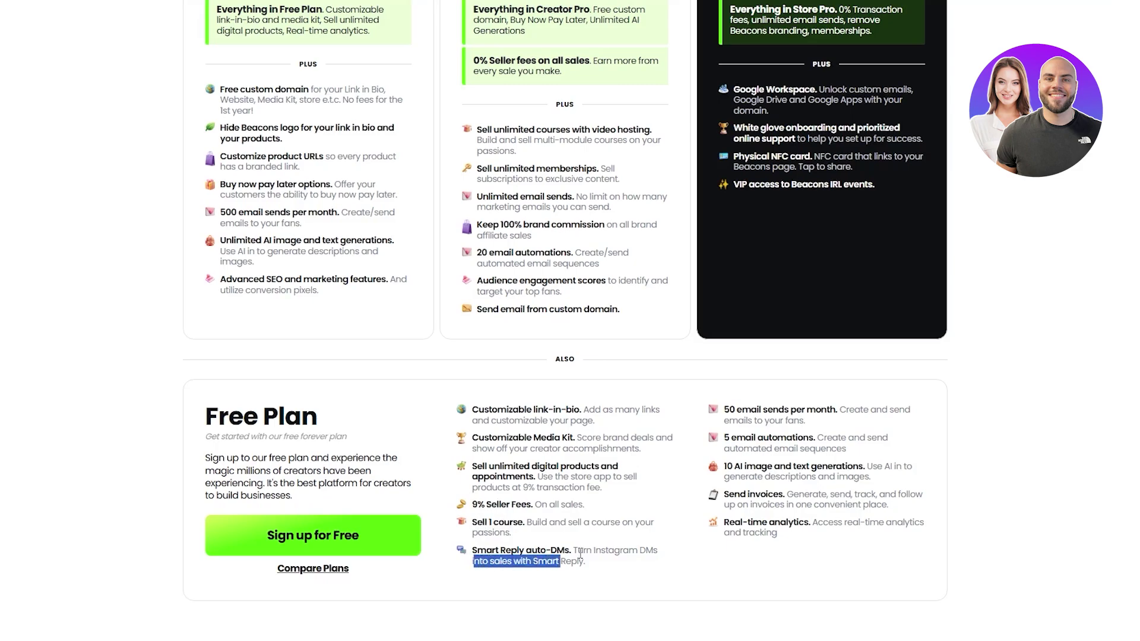
{"action": "left_click_drag", "start_coordinate": [729, 410], "coordinate": [796, 421]}
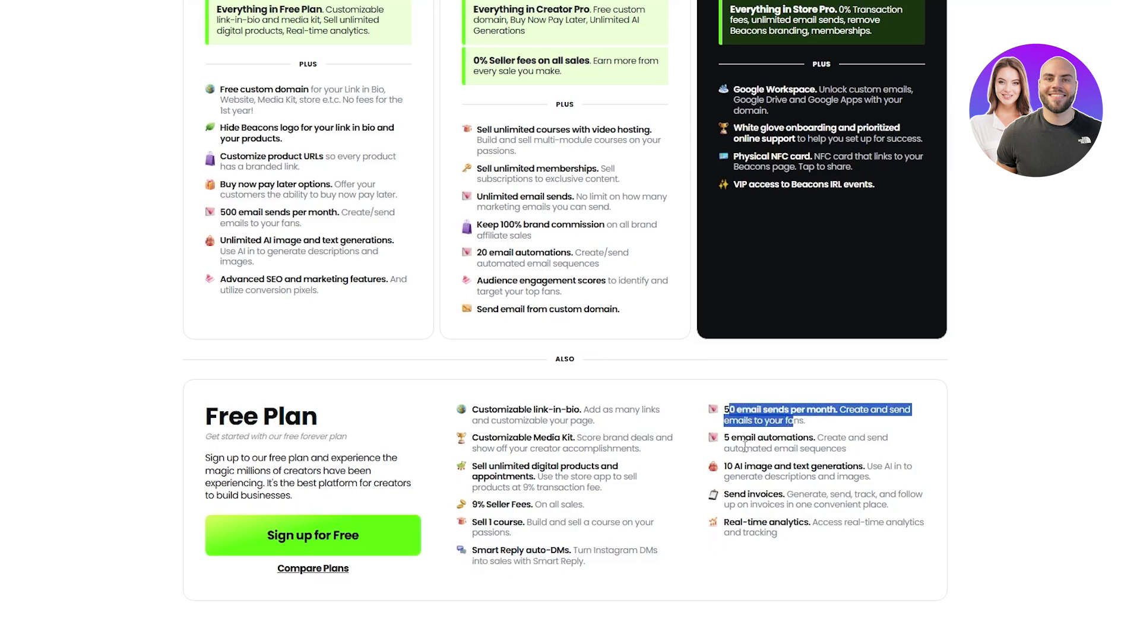
{"action": "double_click", "coordinate": [744, 438]}
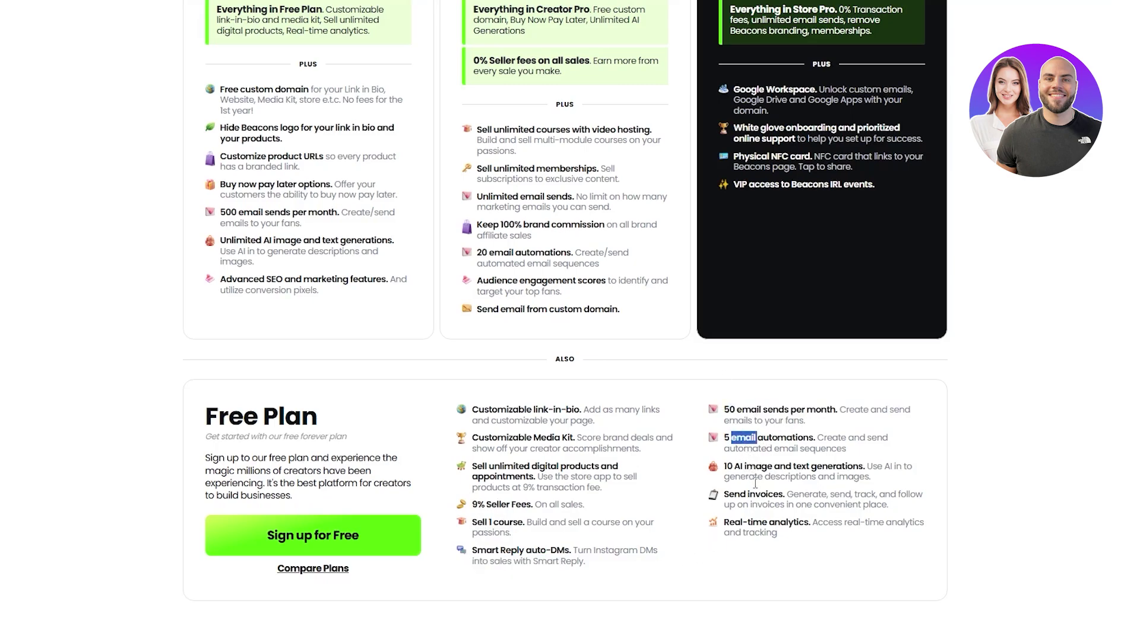
{"action": "left_click_drag", "start_coordinate": [924, 494], "coordinate": [762, 496]}
{"action": "left_click", "coordinate": [720, 530]}
- Highlight Creator Pro's AI generations, Advanced SEO, 500 email sends, product URLs, logo hiding and free domain
{"action": "scroll", "coordinate": [718, 522], "scroll_direction": "up", "scroll_amount": 5}
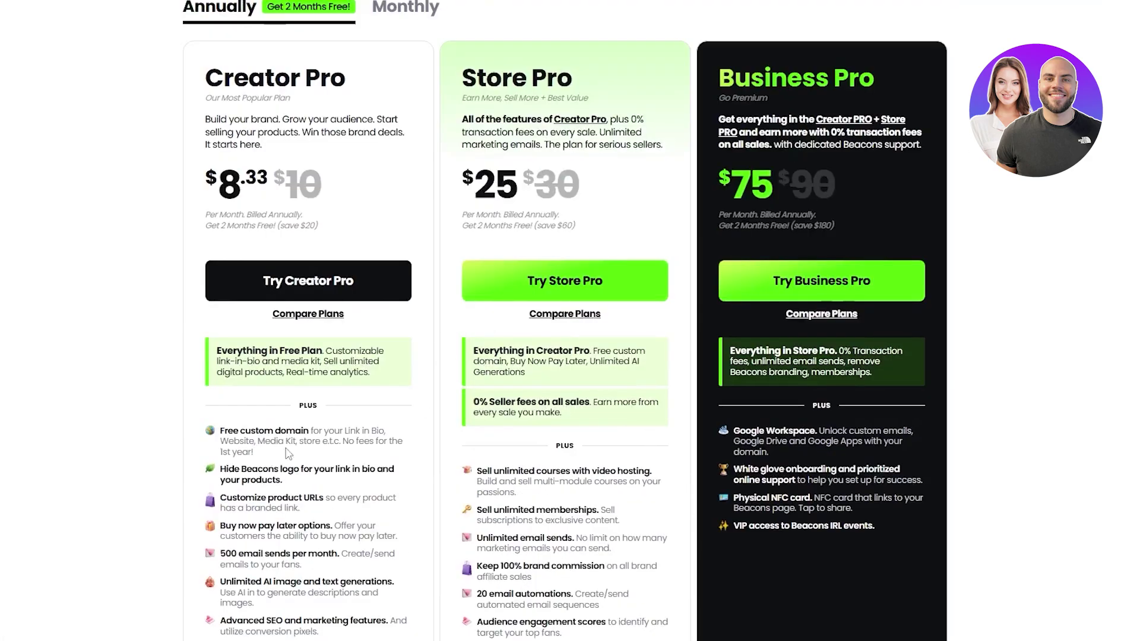
{"action": "scroll", "coordinate": [288, 454], "scroll_direction": "down", "scroll_amount": 1}
{"action": "scroll", "coordinate": [285, 456], "scroll_direction": "up", "scroll_amount": 3}
{"action": "scroll", "coordinate": [276, 459], "scroll_direction": "down", "scroll_amount": 3}
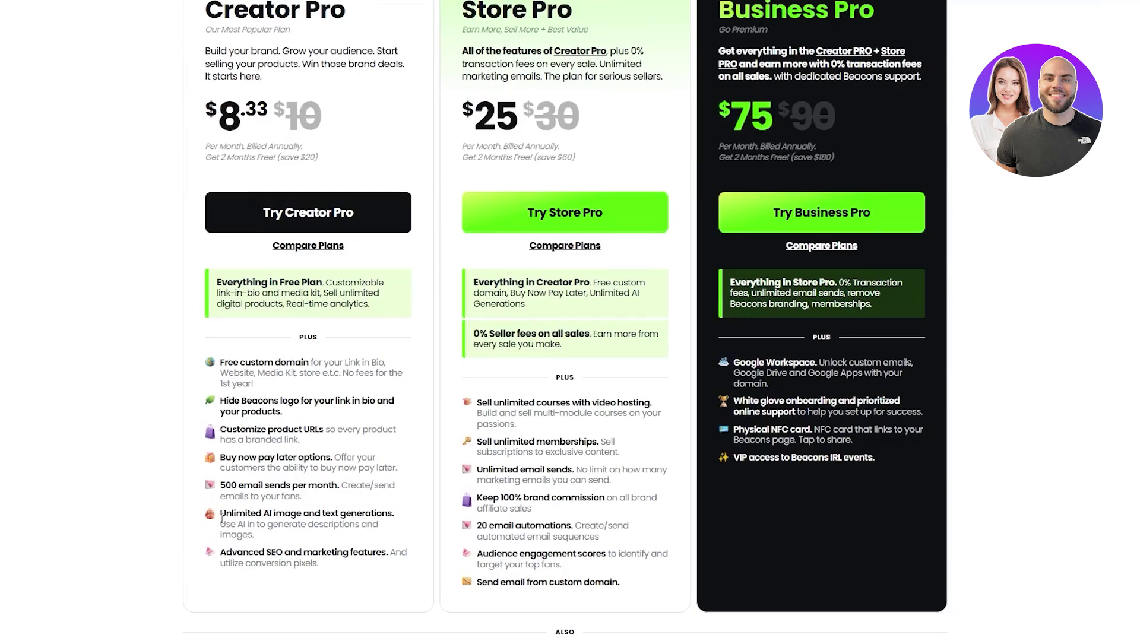
{"action": "left_click_drag", "start_coordinate": [396, 513], "coordinate": [275, 514]}
{"action": "left_click_drag", "start_coordinate": [231, 552], "coordinate": [289, 552]}
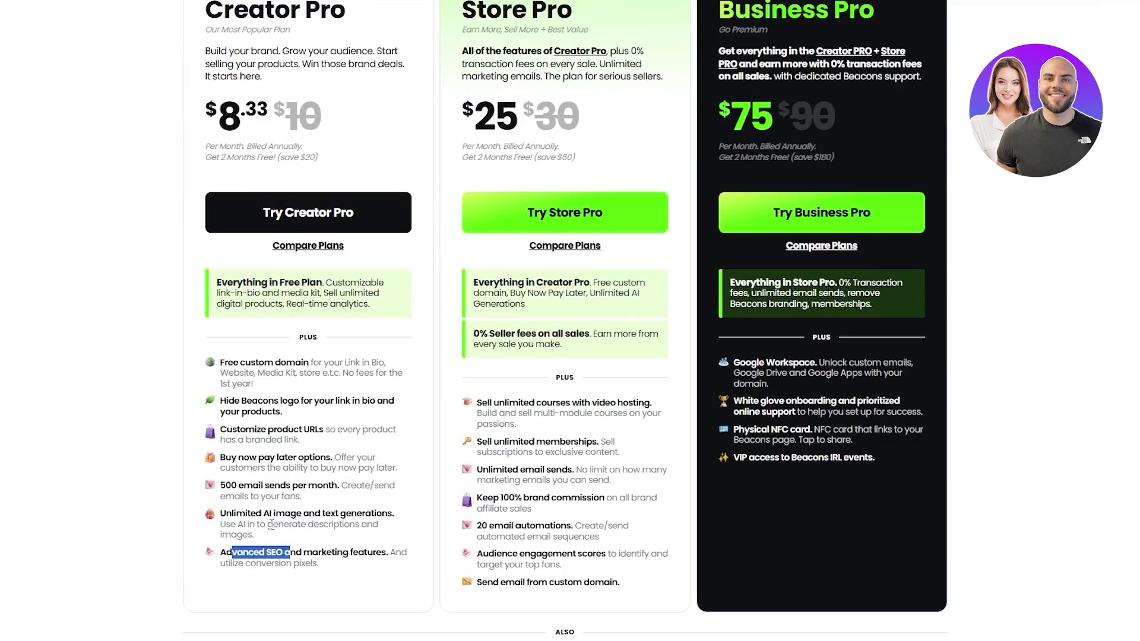
{"action": "mouse_move", "coordinate": [221, 484]}
{"action": "left_mouse_down"}
{"action": "mouse_move", "coordinate": [226, 497]}
{"action": "mouse_move", "coordinate": [243, 485]}
{"action": "left_mouse_up"}
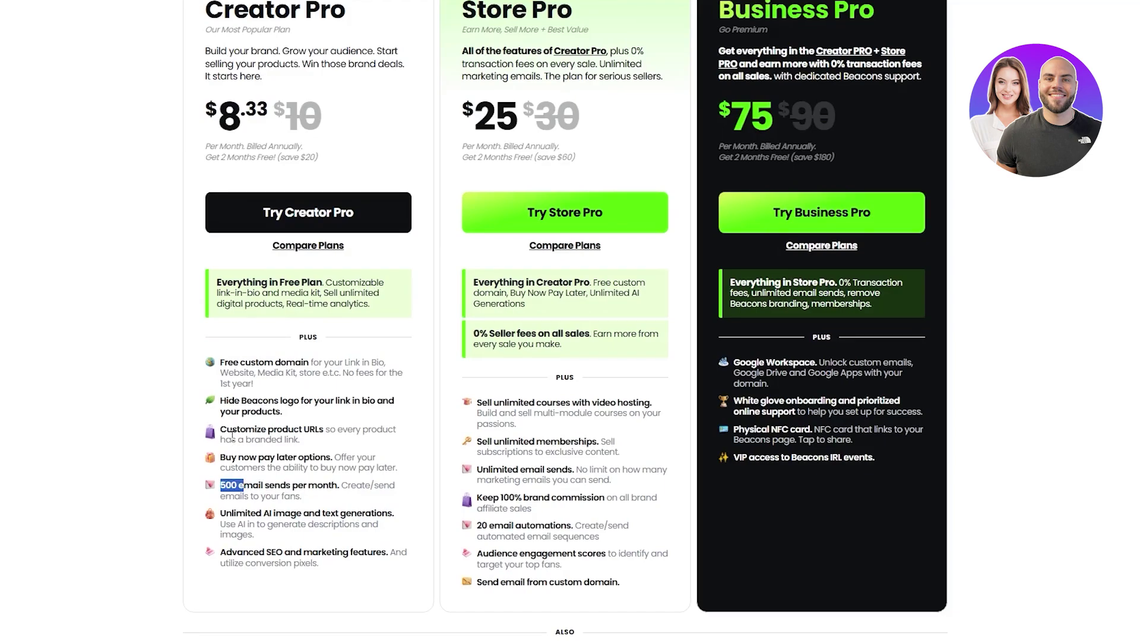
{"action": "left_click_drag", "start_coordinate": [232, 436], "coordinate": [310, 438]}
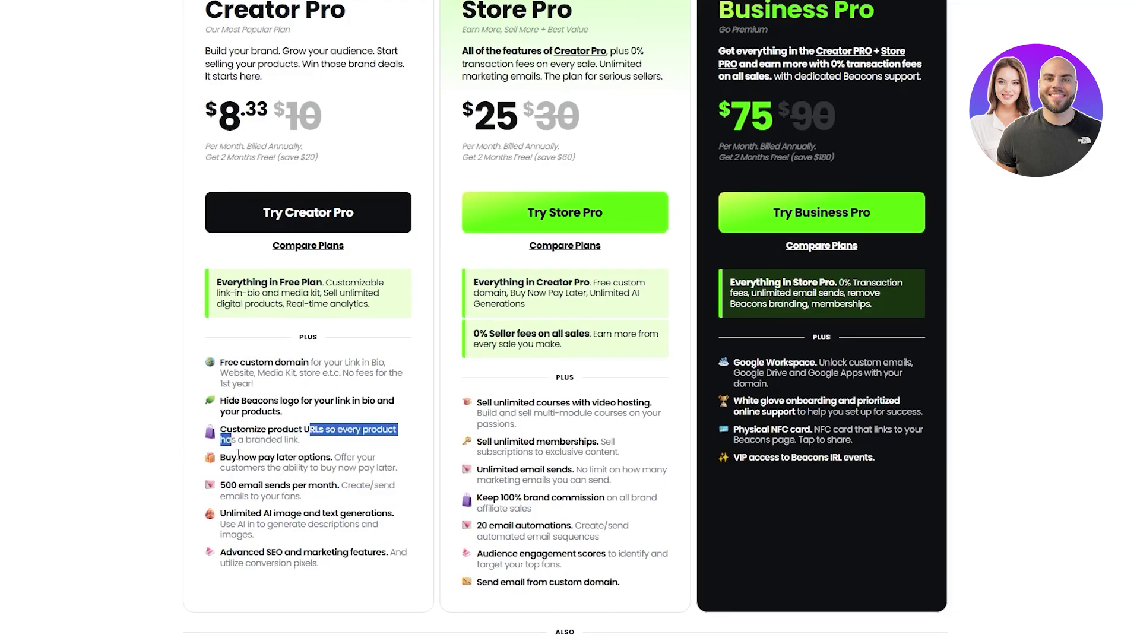
{"action": "left_click_drag", "start_coordinate": [226, 401], "coordinate": [313, 400]}
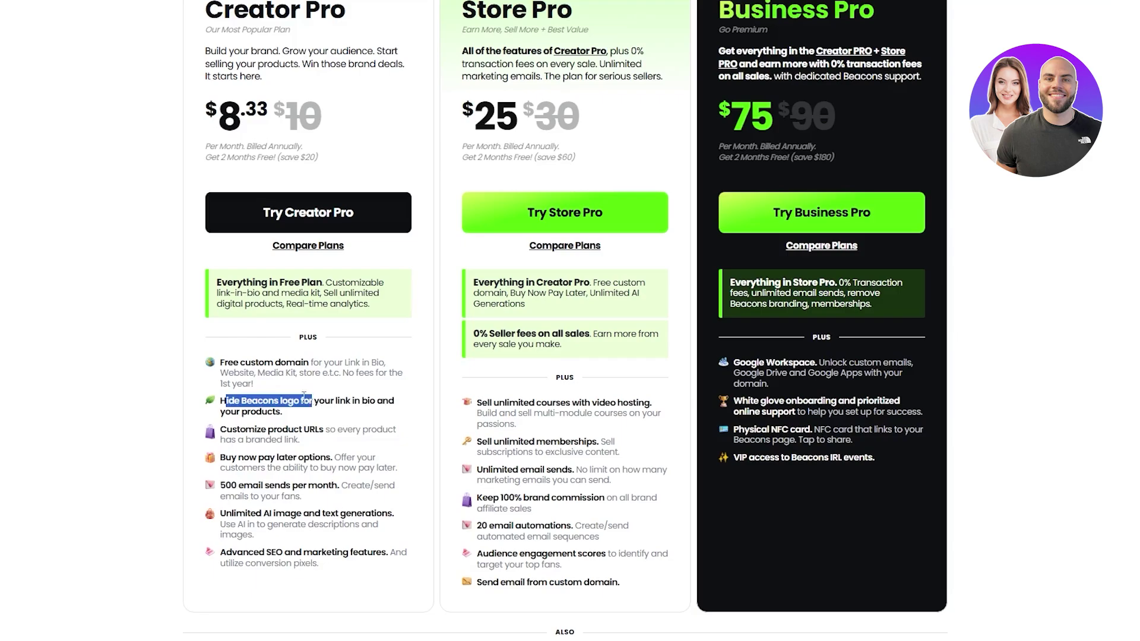
{"action": "left_click_drag", "start_coordinate": [228, 362], "coordinate": [273, 362]}
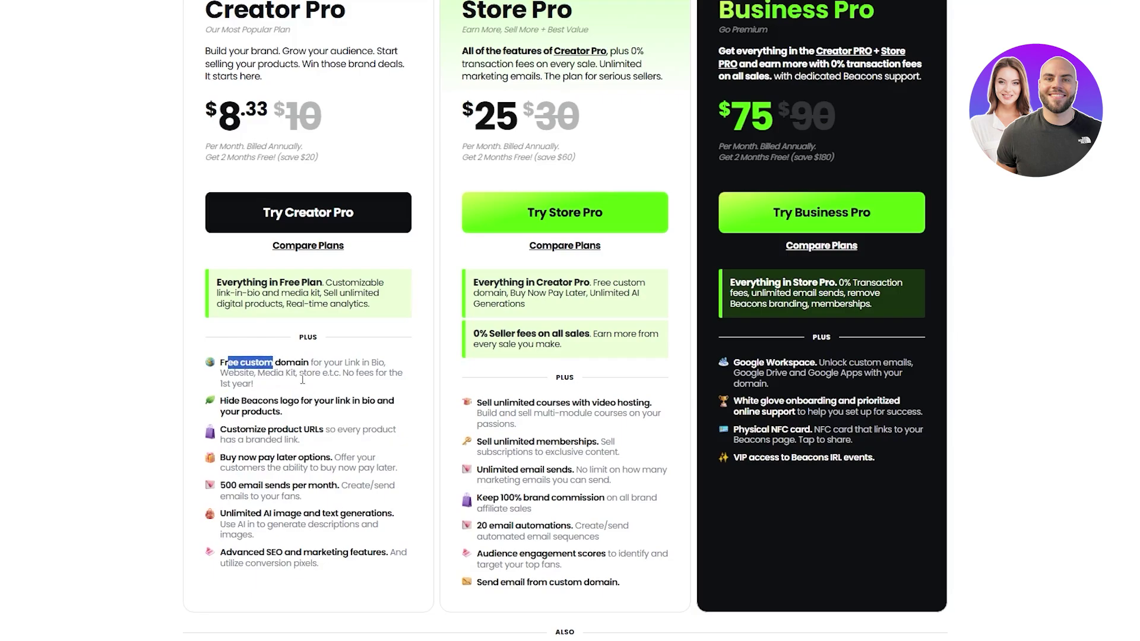
- Switch pricing from annual to Monthly billing, showing Creator Pro at $10 per month
{"action": "scroll", "coordinate": [306, 373], "scroll_direction": "up", "scroll_amount": 5}
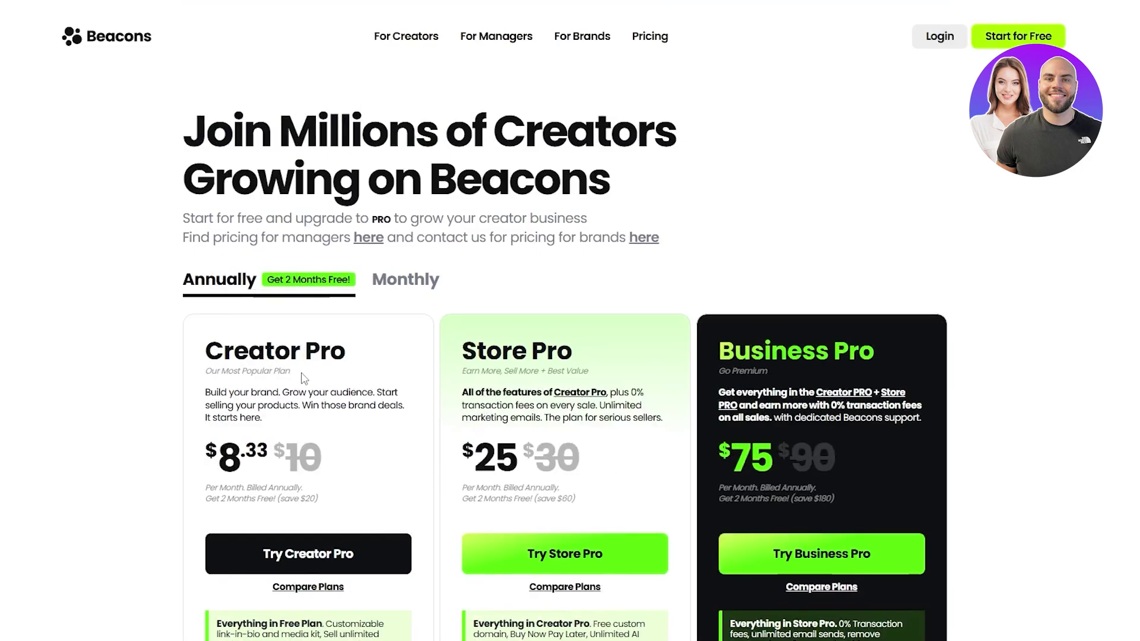
{"action": "scroll", "coordinate": [356, 179], "scroll_direction": "down", "scroll_amount": 2}
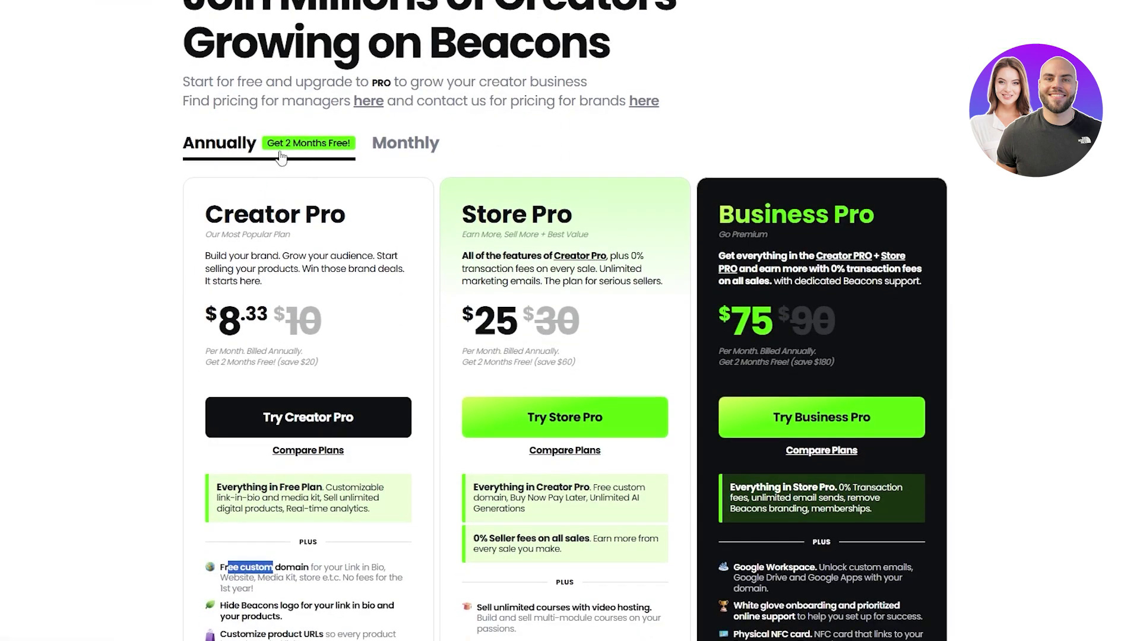
{"action": "left_click_drag", "start_coordinate": [217, 321], "coordinate": [257, 314]}
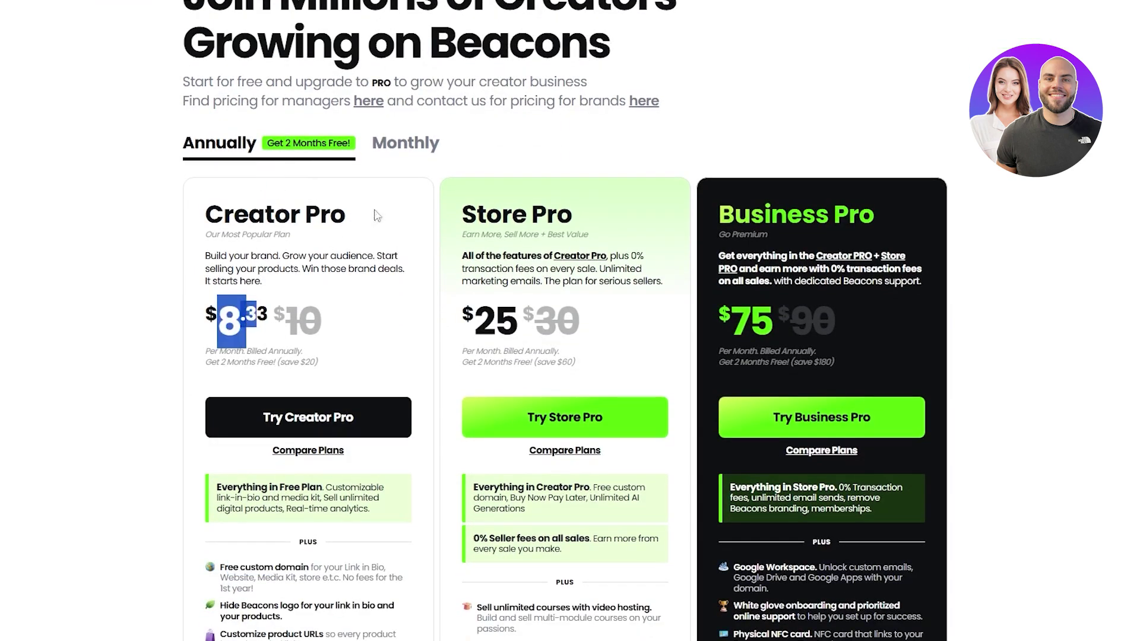
{"action": "left_click", "coordinate": [413, 143]}
{"action": "left_click_drag", "start_coordinate": [193, 335], "coordinate": [295, 337]}
{"action": "left_click", "coordinate": [295, 337]}
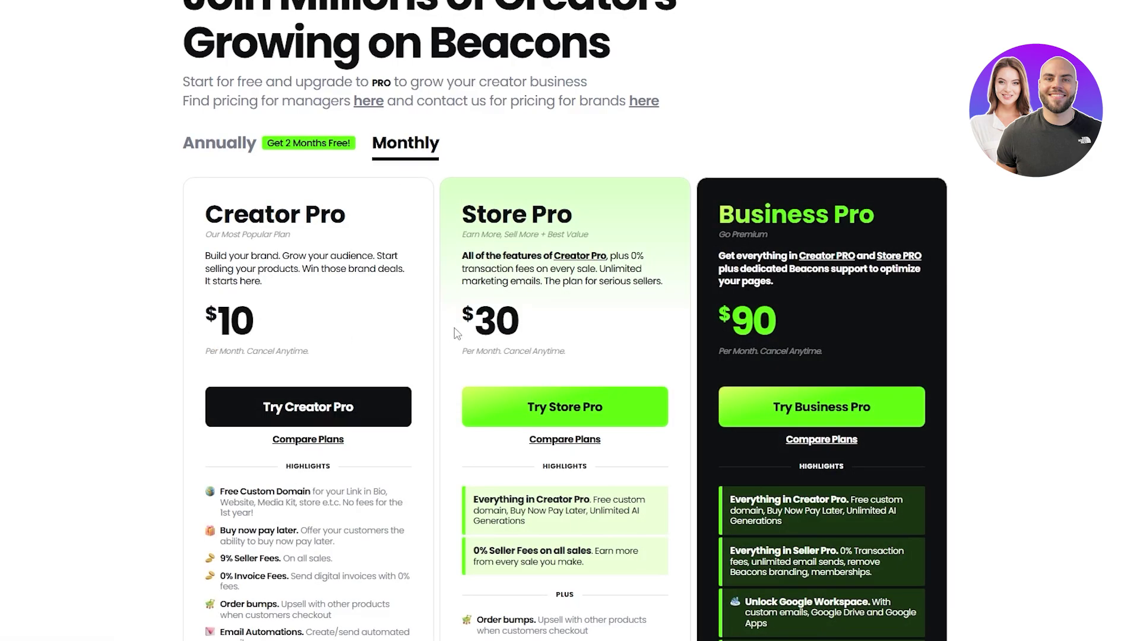
{"action": "scroll", "coordinate": [457, 332], "scroll_direction": "down", "scroll_amount": 6}
{"action": "scroll", "coordinate": [475, 522], "scroll_direction": "up", "scroll_amount": 9}
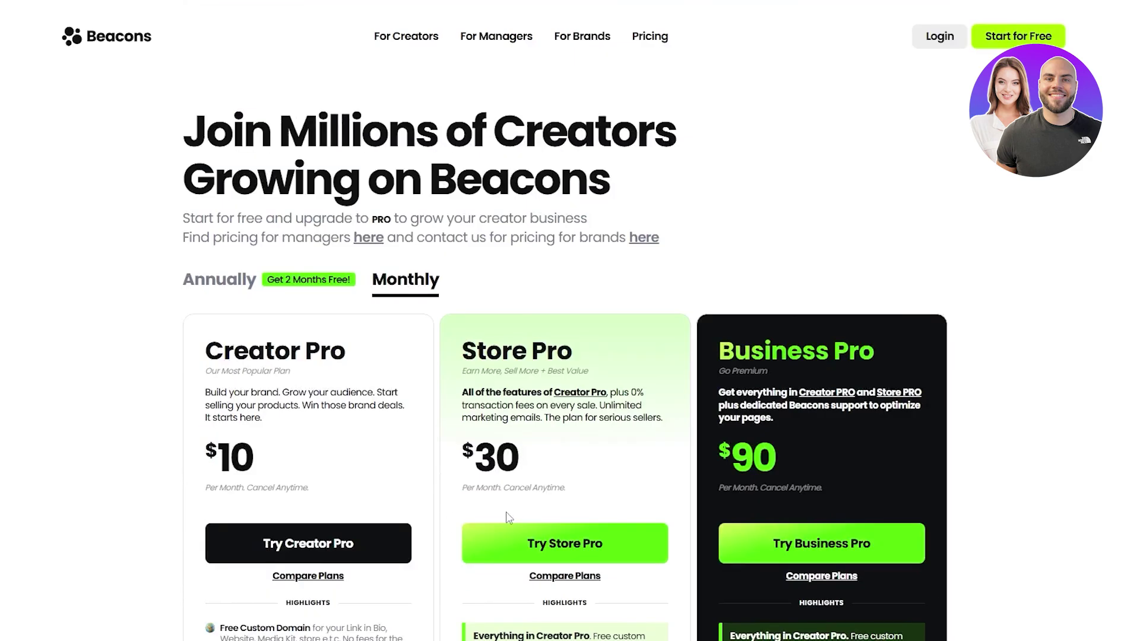
{"action": "scroll", "coordinate": [507, 518], "scroll_direction": "down", "scroll_amount": 2}
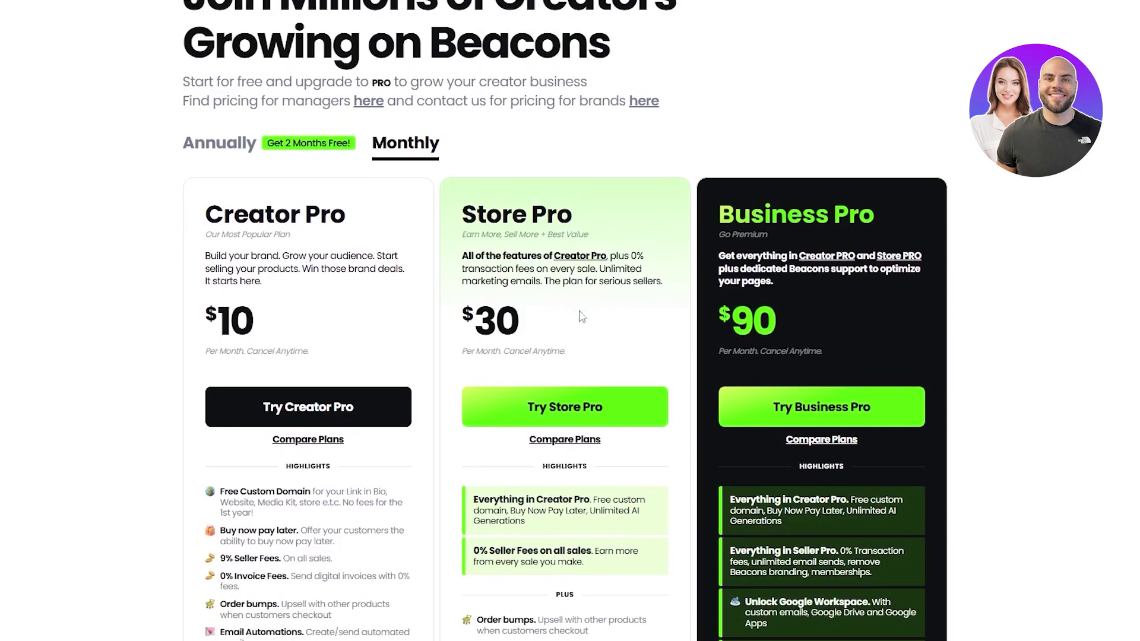
- Start a Free Plan sign-up from the Beacons pricing page
{"action": "scroll", "coordinate": [558, 322], "scroll_direction": "down", "scroll_amount": 10}
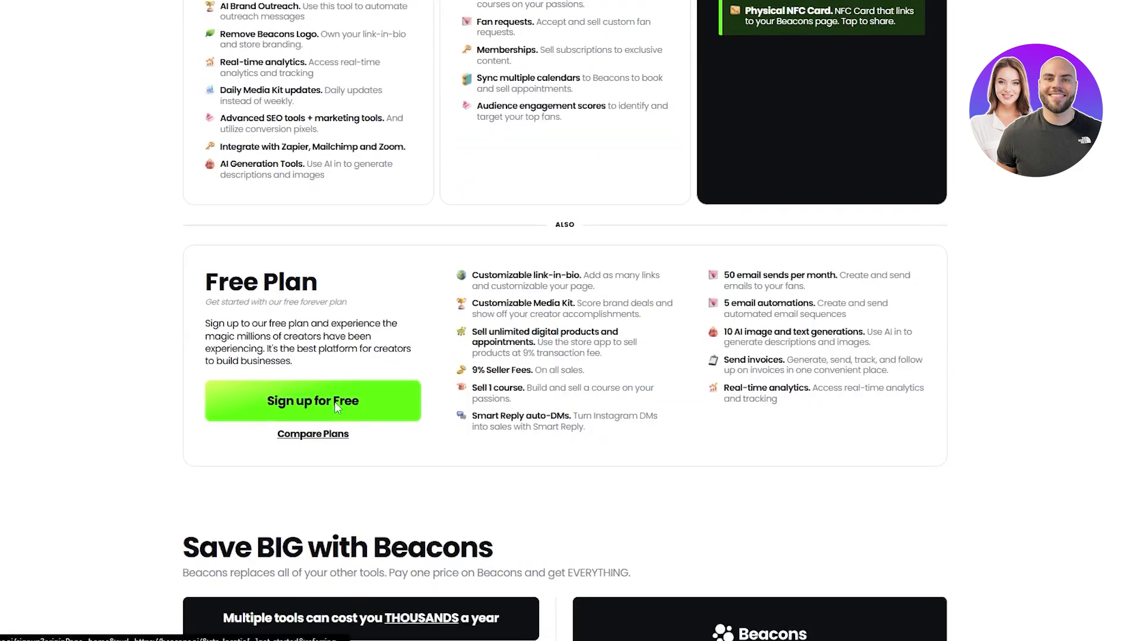
{"action": "left_click", "coordinate": [334, 402]}
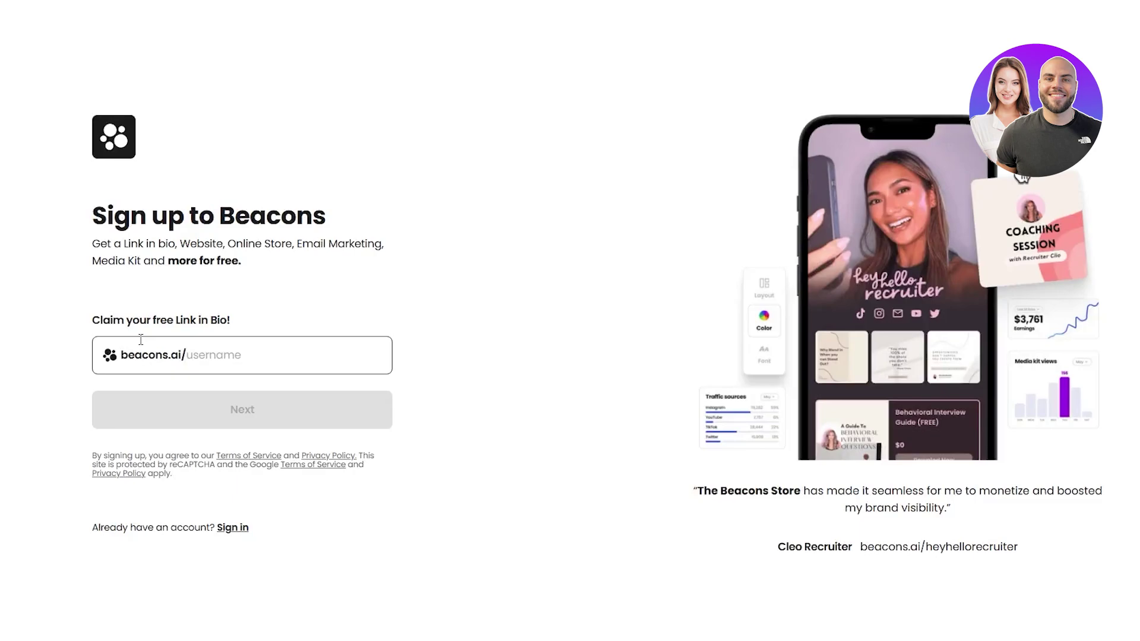
{"action": "left_click_drag", "start_coordinate": [93, 214], "coordinate": [326, 217]}
{"action": "left_click", "coordinate": [154, 337]}
{"action": "left_click_drag", "start_coordinate": [132, 321], "coordinate": [236, 314]}
{"action": "left_click", "coordinate": [236, 314]}
- Claim a link-in-bio username and create the account with a Google login
{"action": "left_click", "coordinate": [119, 354]}
{"action": "type", "text": "samhash"}
{"action": "left_click", "coordinate": [235, 409]}
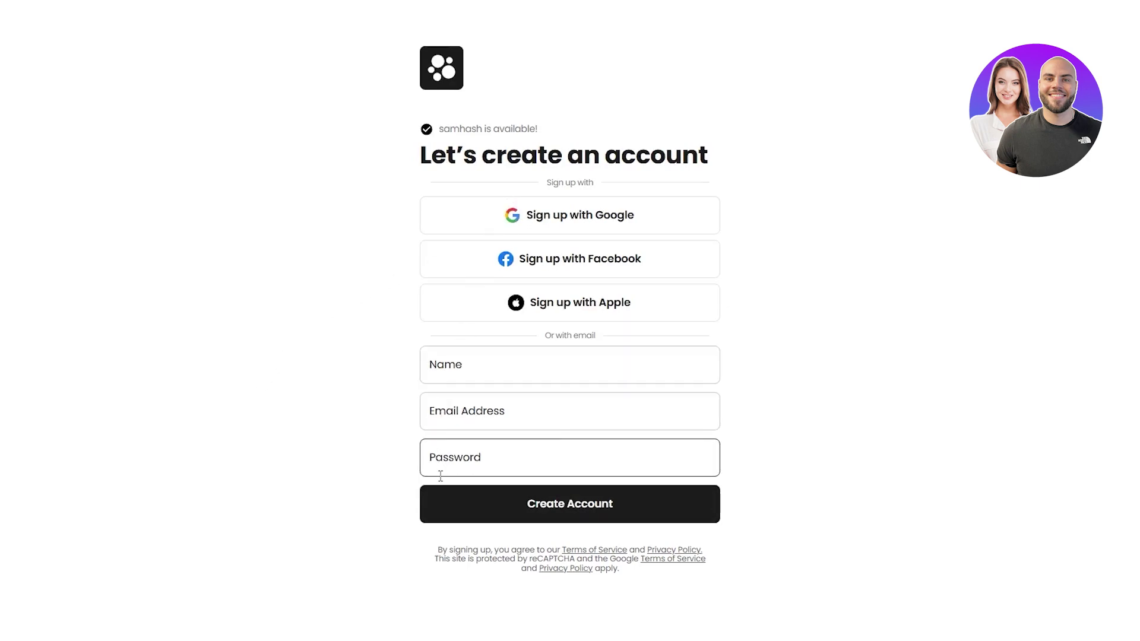
{"action": "left_click", "coordinate": [528, 224]}
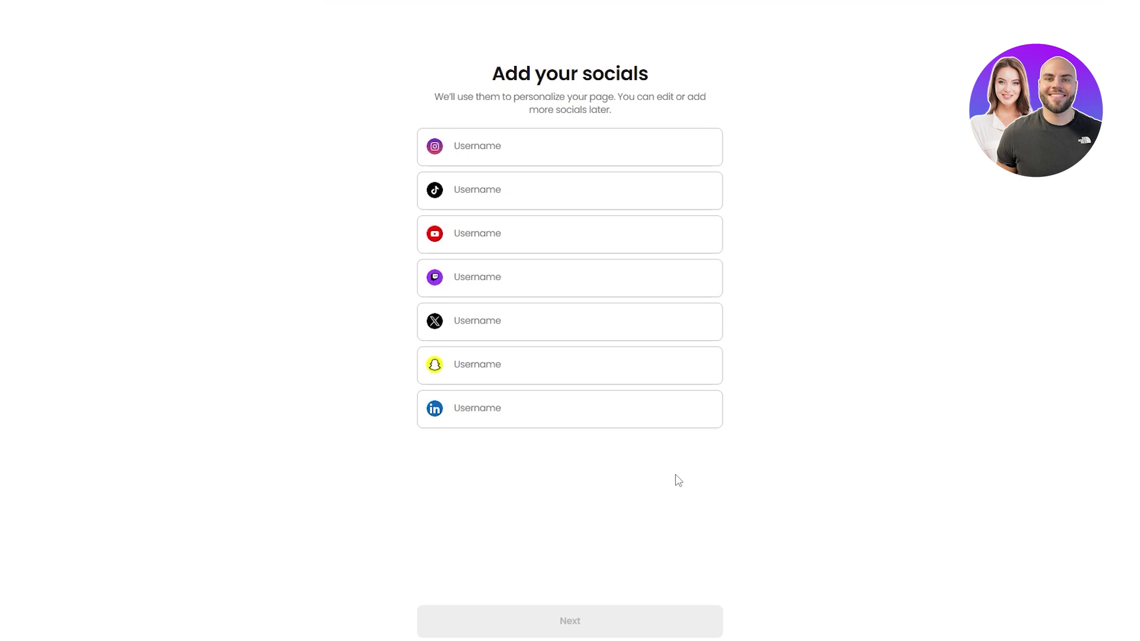
- Paste the Instagram, TikTok and X usernames into Add your socials and submit them
{"action": "left_click", "coordinate": [509, 157]}
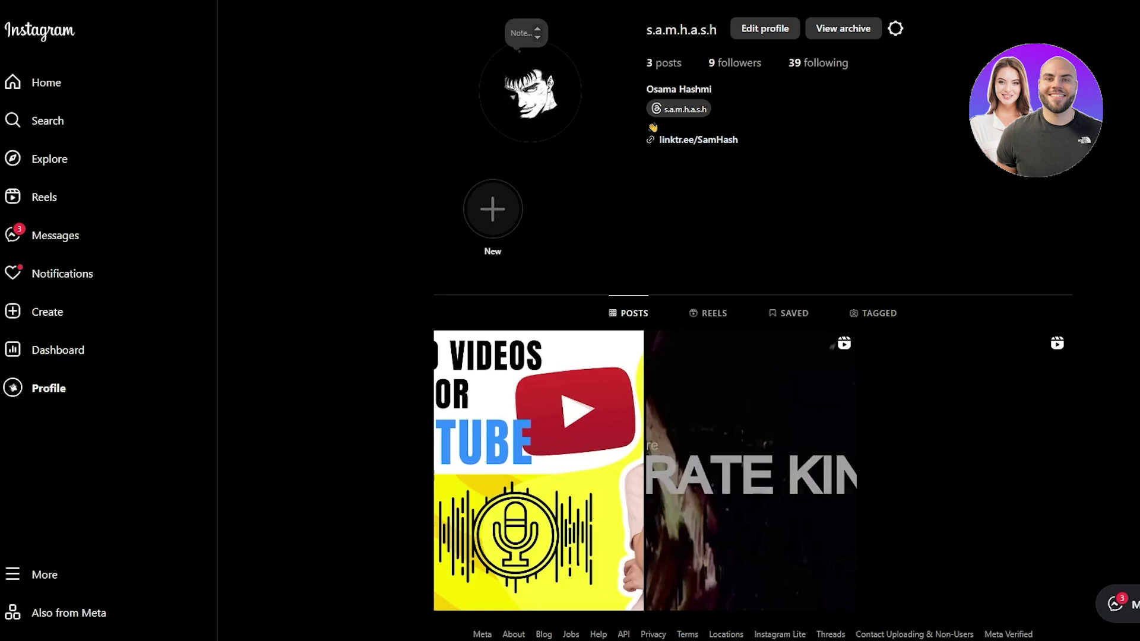
{"action": "left_click_drag", "start_coordinate": [645, 30], "coordinate": [718, 30]}
{"action": "key", "text": "ctrl+c"}
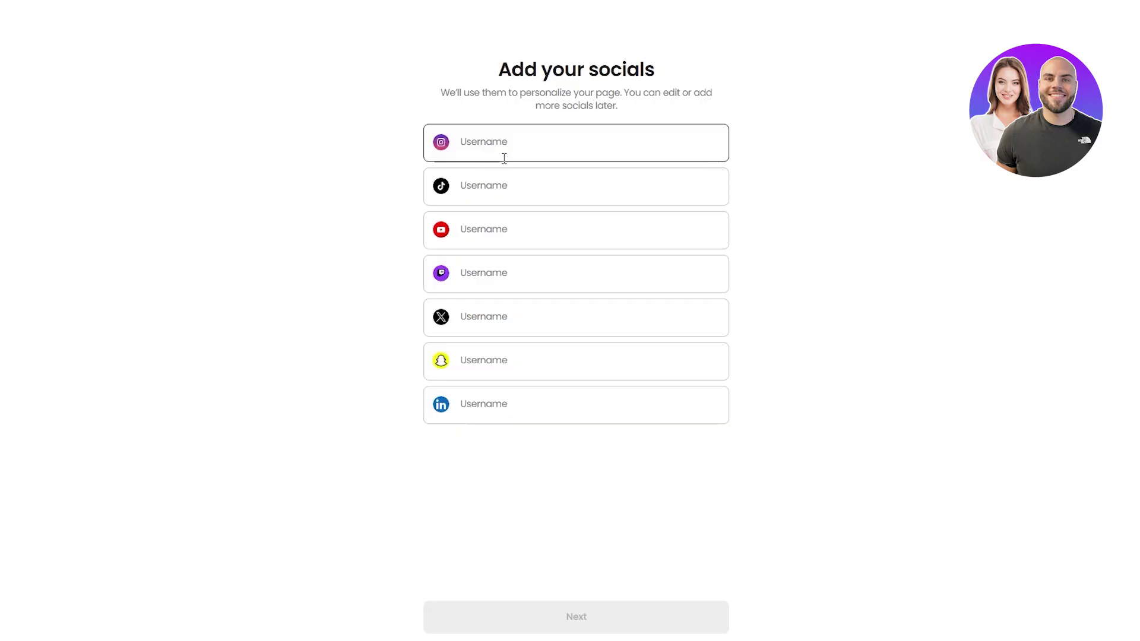
{"action": "left_click", "coordinate": [503, 158]}
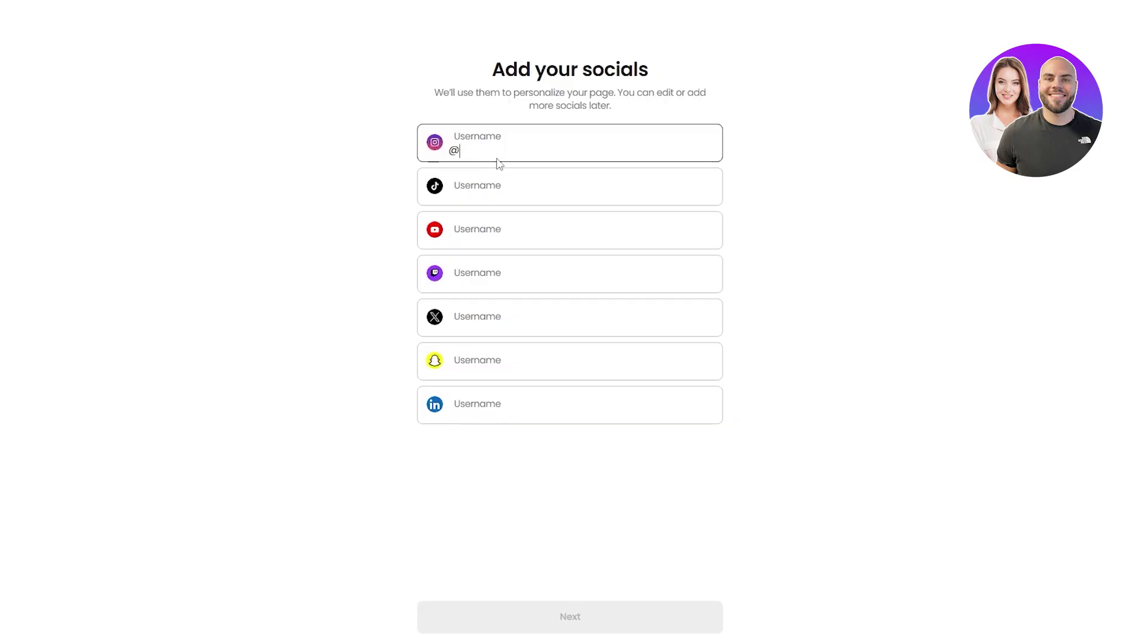
{"action": "key", "text": "ctrl+v"}
{"action": "key", "text": "Tab"}
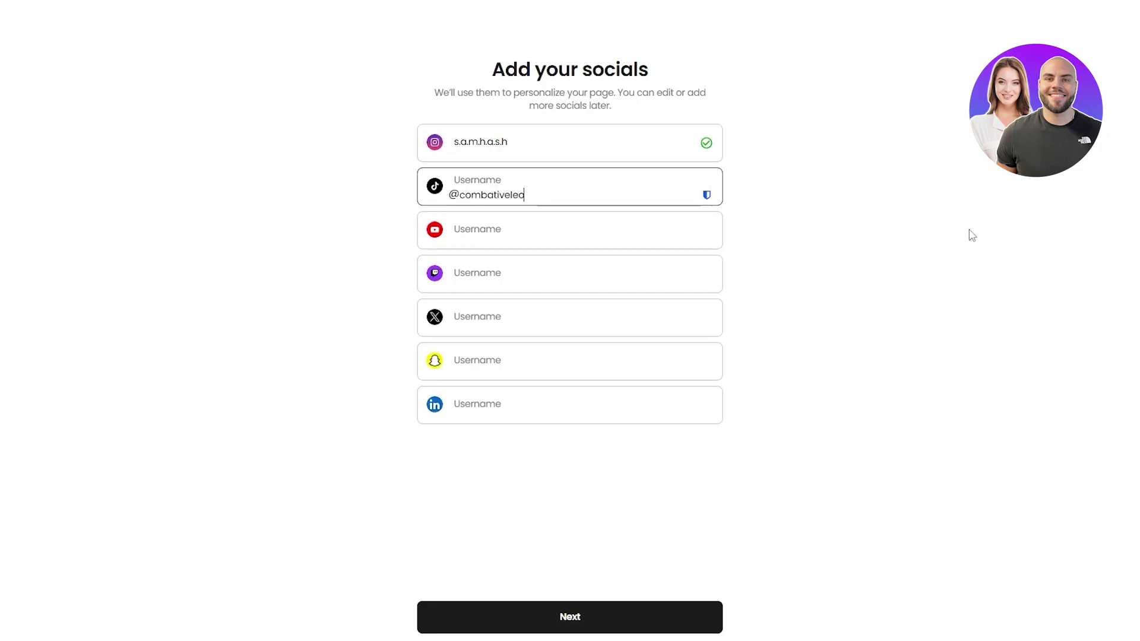
{"action": "left_click", "coordinate": [967, 234]}
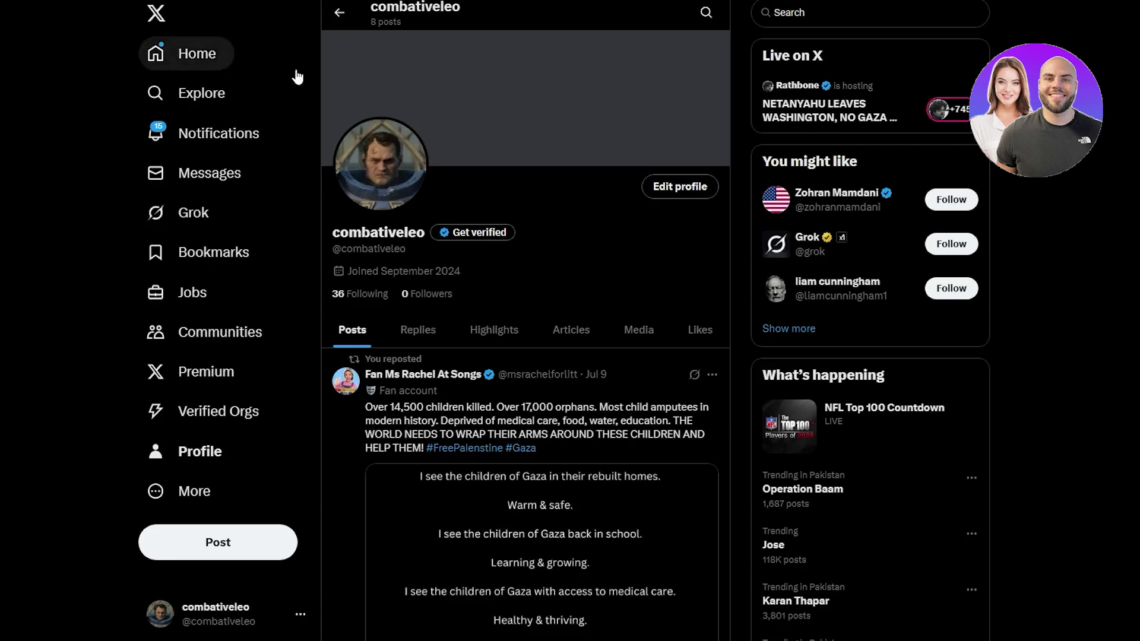
{"action": "left_click", "coordinate": [298, 618]}
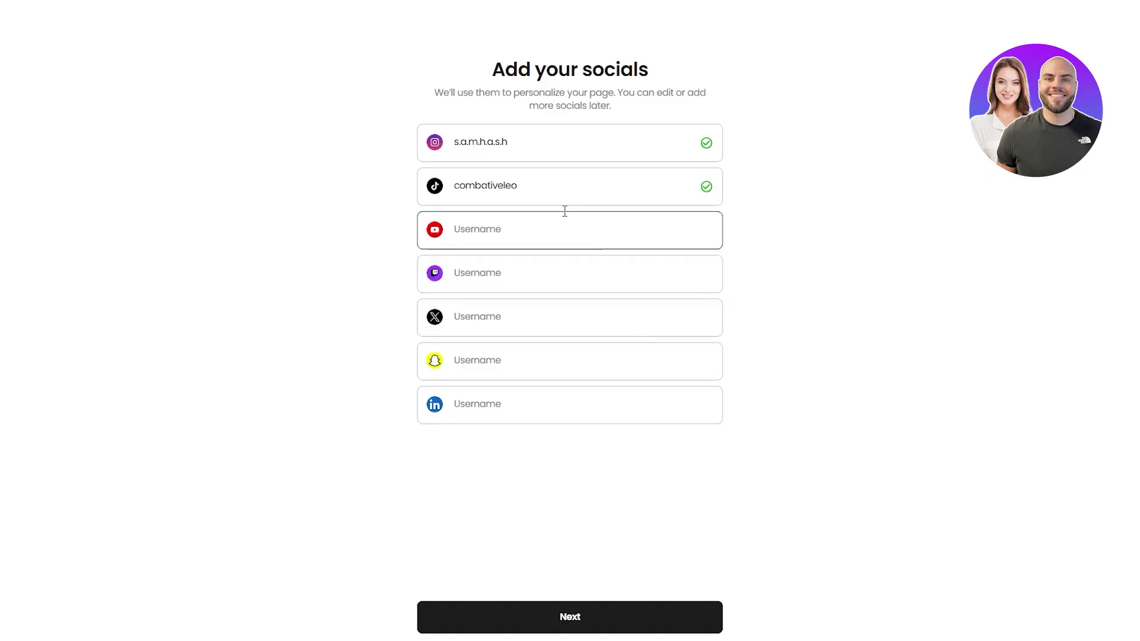
{"action": "left_click", "coordinate": [509, 320]}
{"action": "type", "text": "combativeleo"}
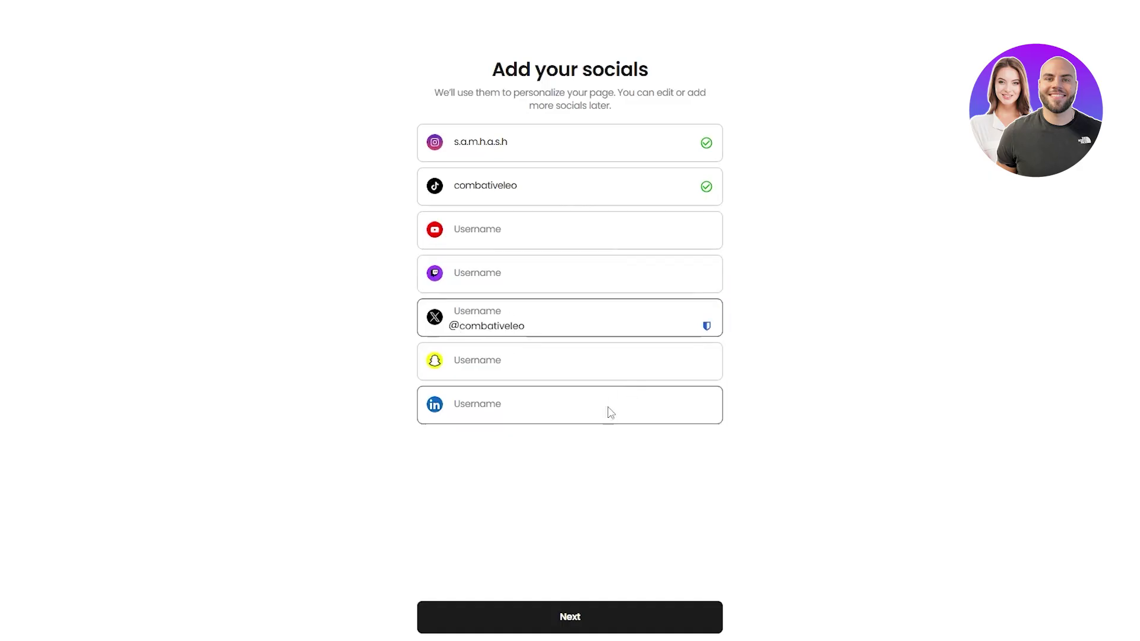
{"action": "left_click", "coordinate": [578, 606]}
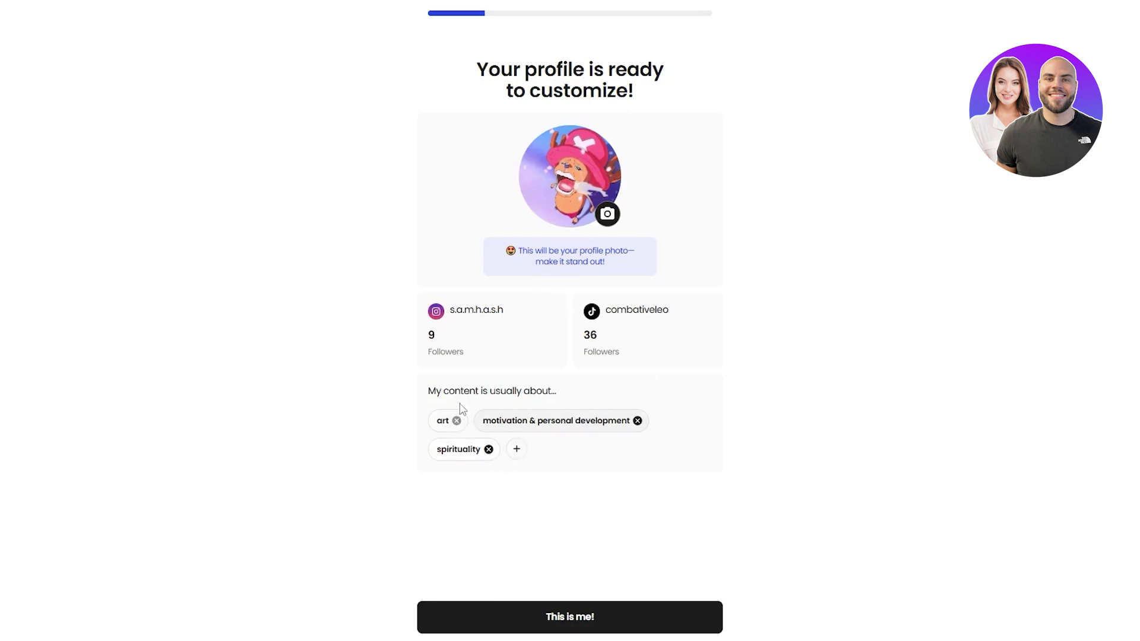
- Confirm the generated profile with This is me! and pick the yellow page template
{"action": "left_click", "coordinate": [552, 615]}
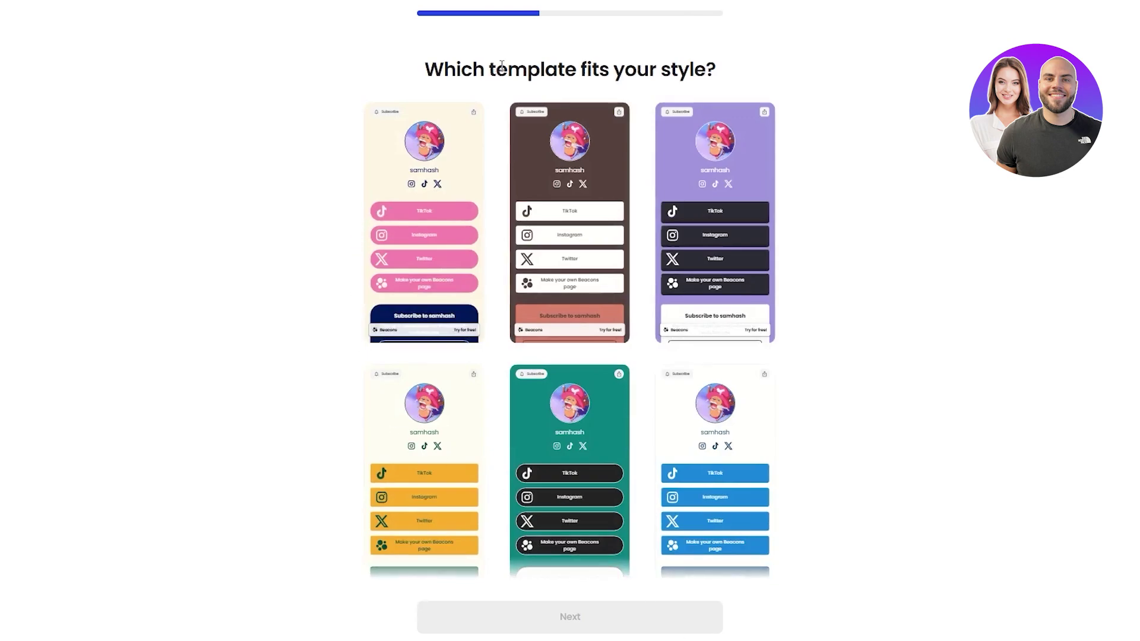
{"action": "left_click_drag", "start_coordinate": [496, 69], "coordinate": [731, 59]}
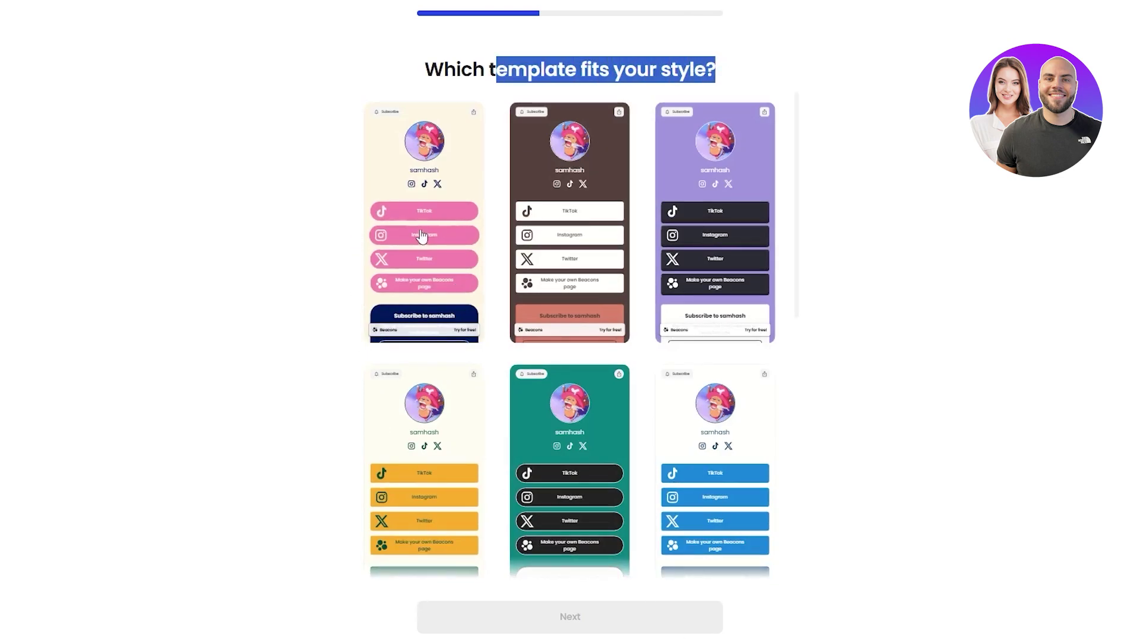
{"action": "scroll", "coordinate": [659, 415], "scroll_direction": "down", "scroll_amount": 5}
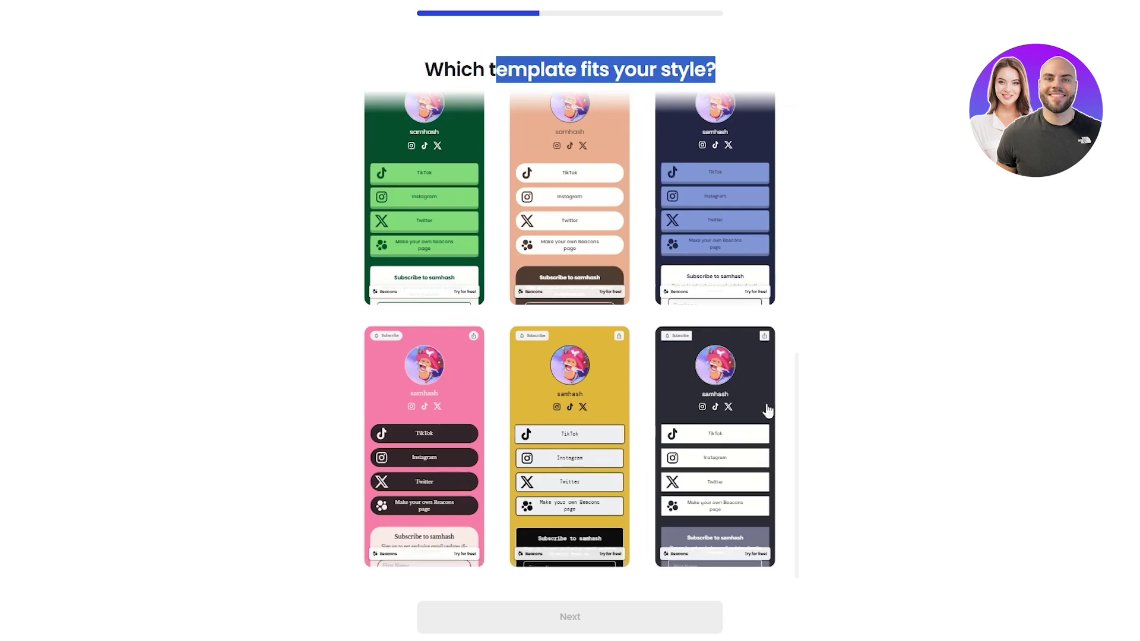
{"action": "scroll", "coordinate": [629, 415], "scroll_direction": "up", "scroll_amount": 10}
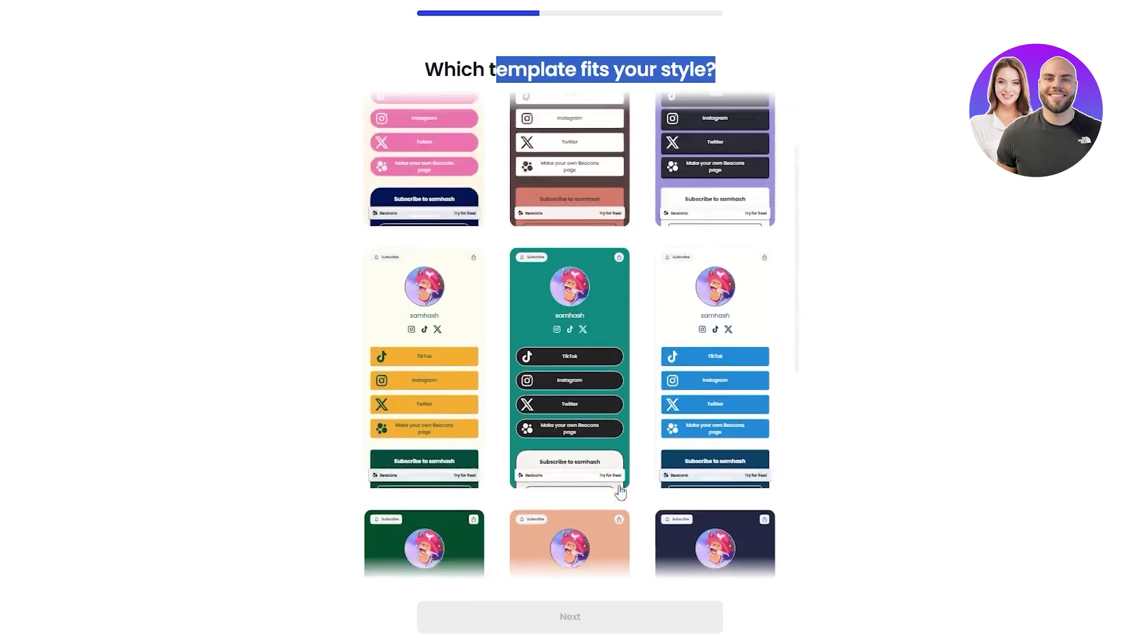
{"action": "scroll", "coordinate": [623, 439], "scroll_direction": "down", "scroll_amount": 10}
{"action": "left_click", "coordinate": [619, 452]}
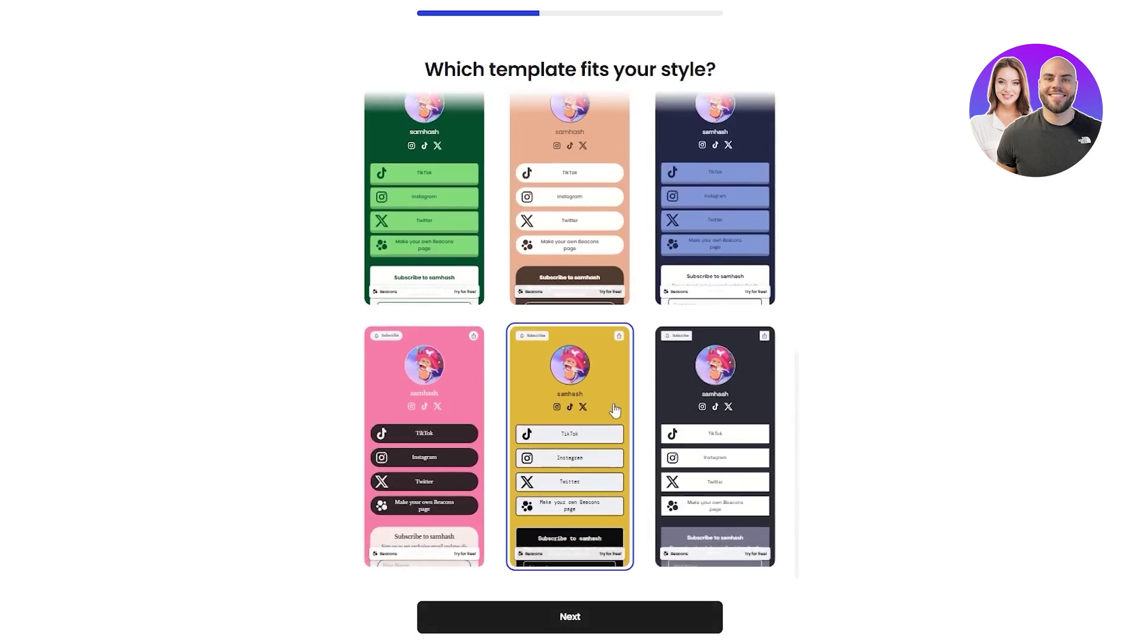
{"action": "left_click", "coordinate": [577, 619]}
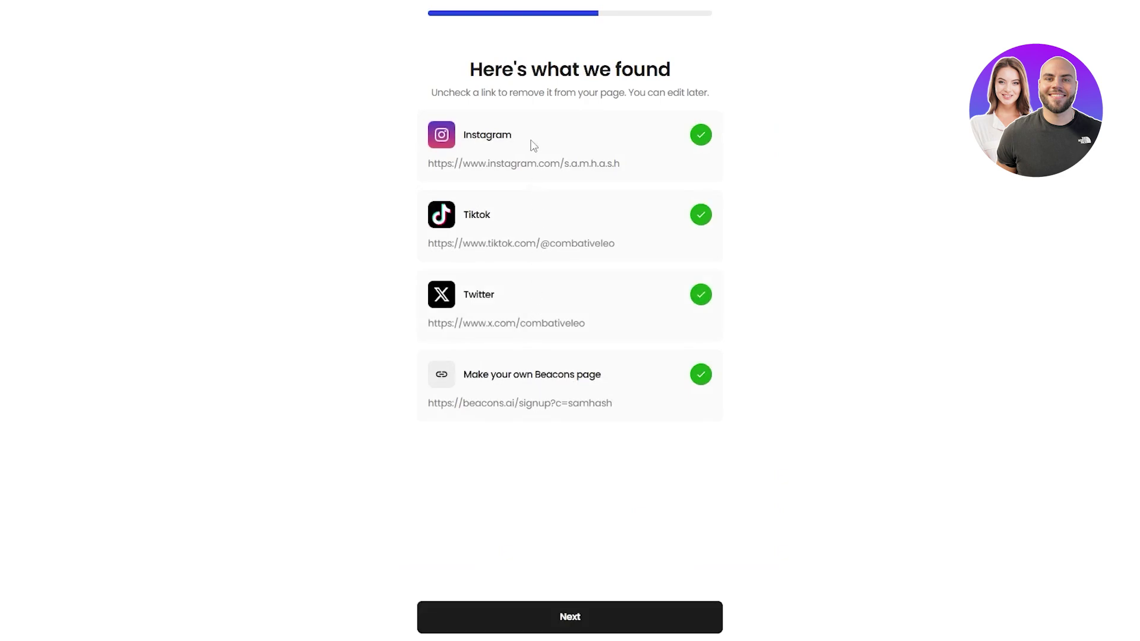
- Keep all found links, pass the preview and Creator Pro offer, and skip the custom domain
{"action": "left_click", "coordinate": [558, 619]}
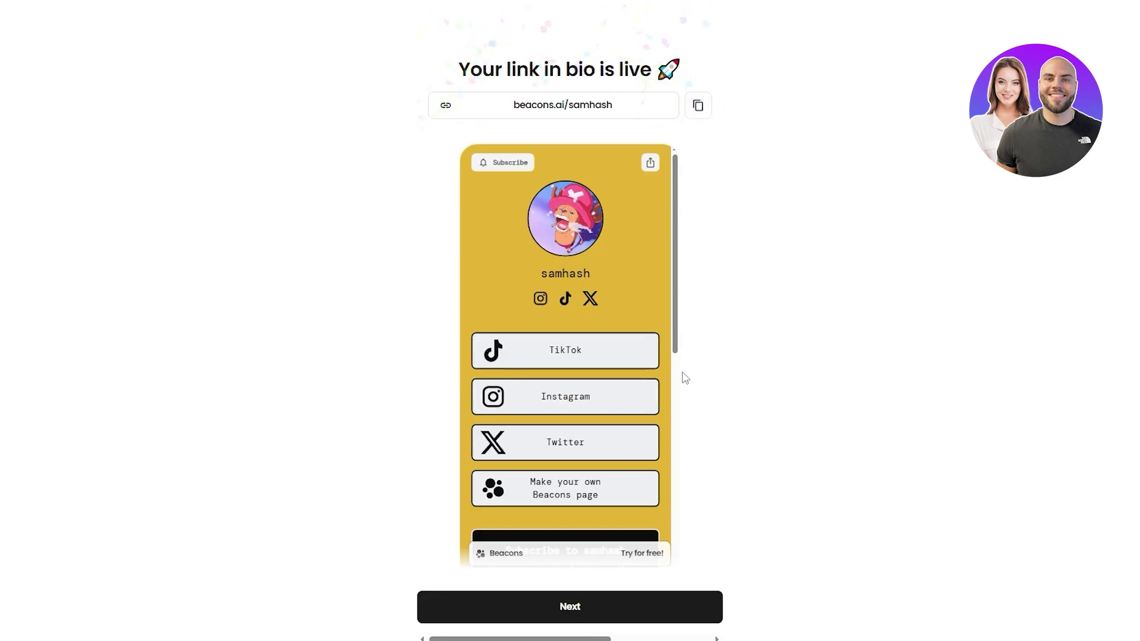
{"action": "scroll", "coordinate": [647, 521], "scroll_direction": "down", "scroll_amount": 10}
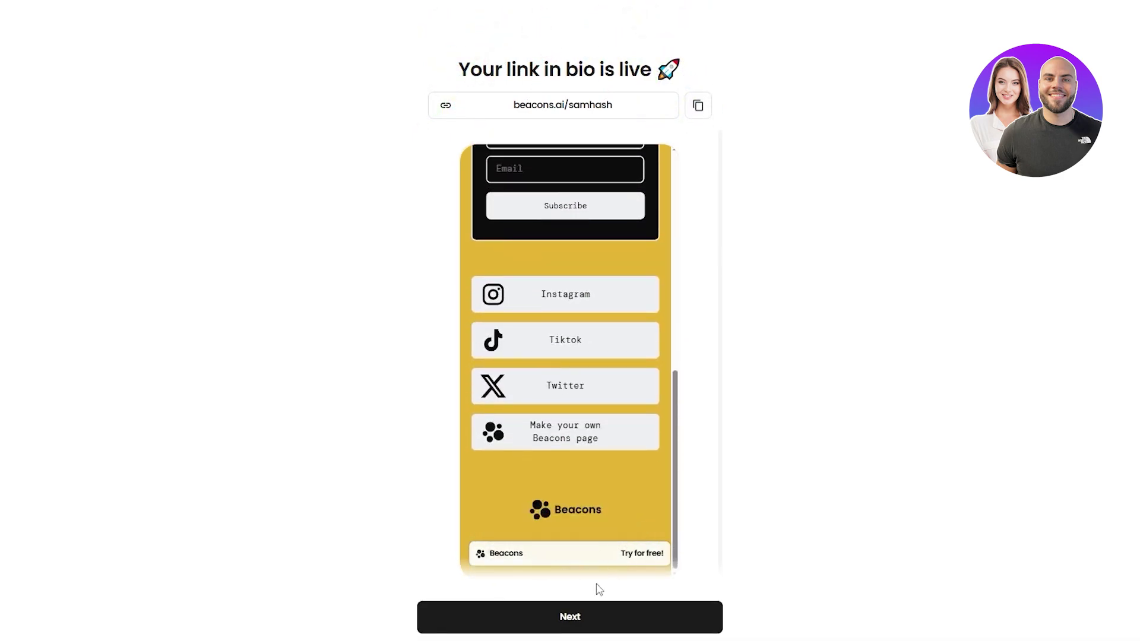
{"action": "left_click", "coordinate": [592, 616]}
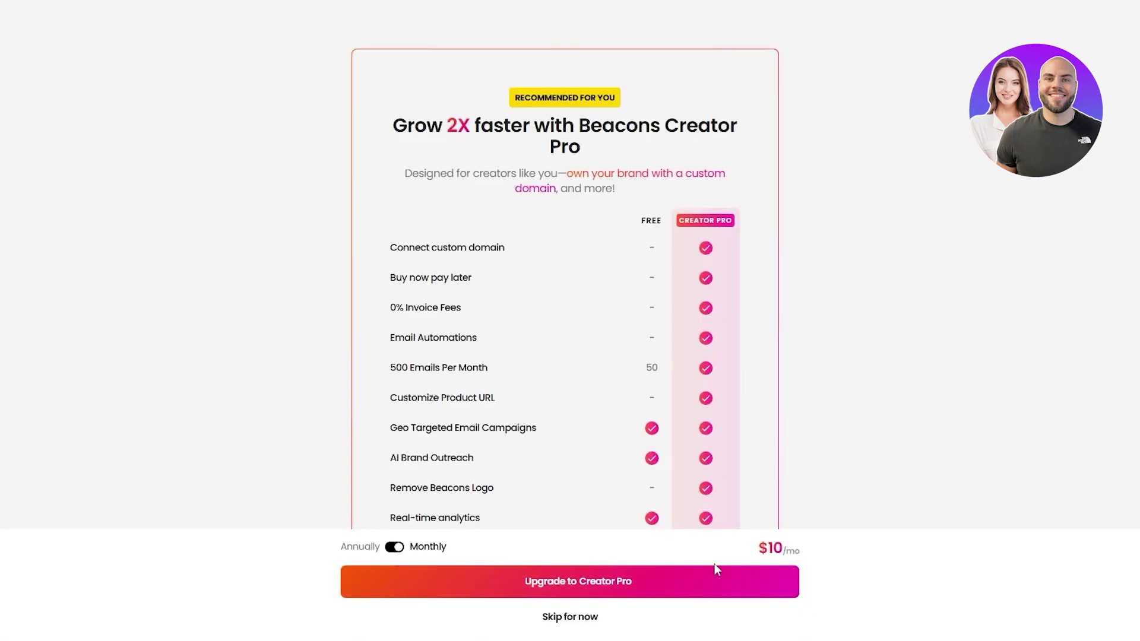
{"action": "left_click", "coordinate": [570, 617]}
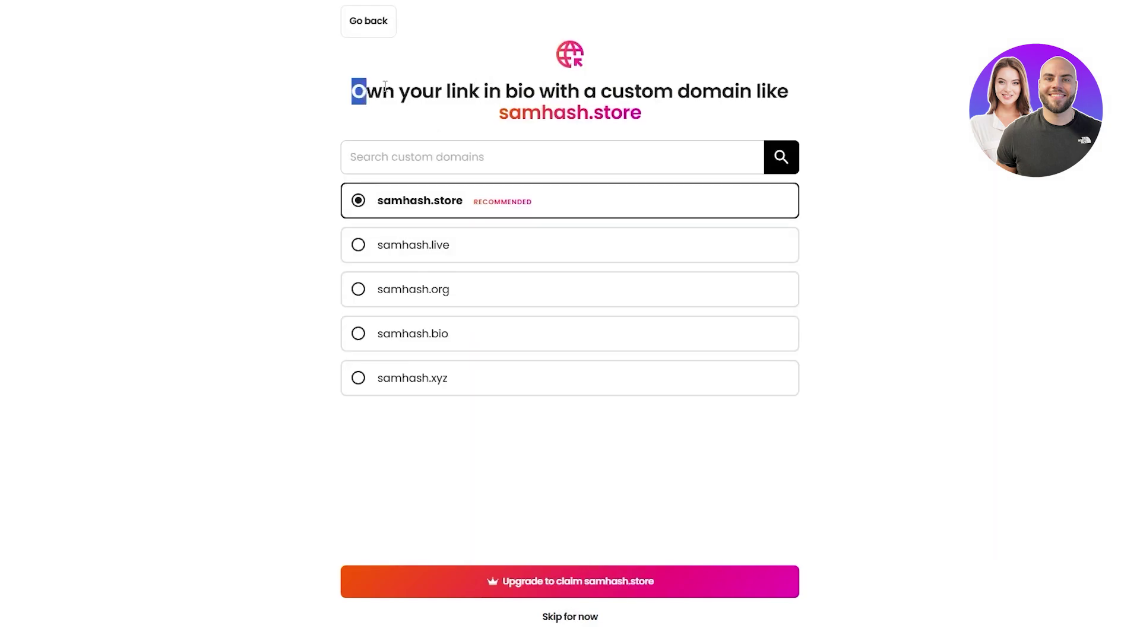
{"action": "left_click_drag", "start_coordinate": [385, 86], "coordinate": [819, 93]}
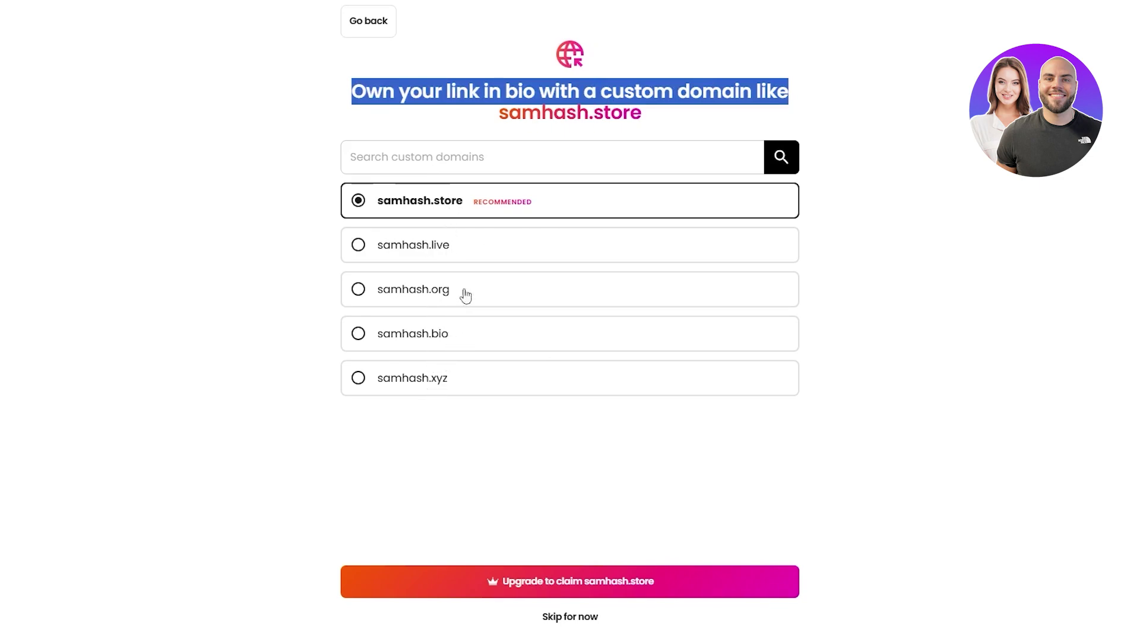
{"action": "left_click", "coordinate": [569, 618]}
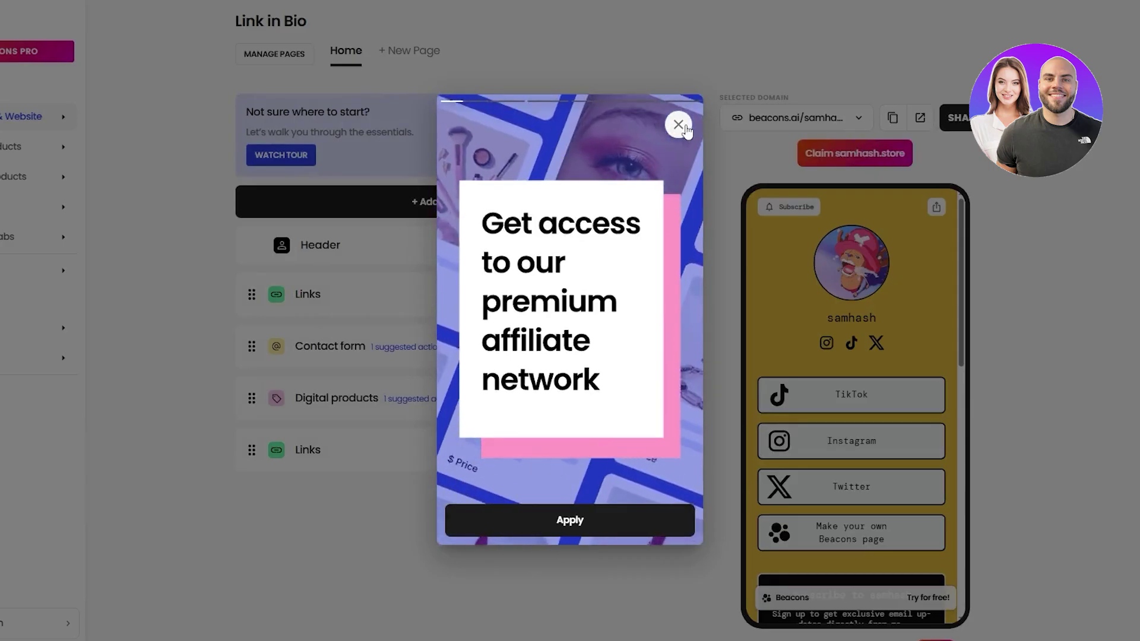
- Close the affiliate-network promo, then view the Digital Products and Affiliate Products pages
{"action": "left_click", "coordinate": [682, 126]}
{"action": "scroll", "coordinate": [683, 288], "scroll_direction": "down", "scroll_amount": 1}
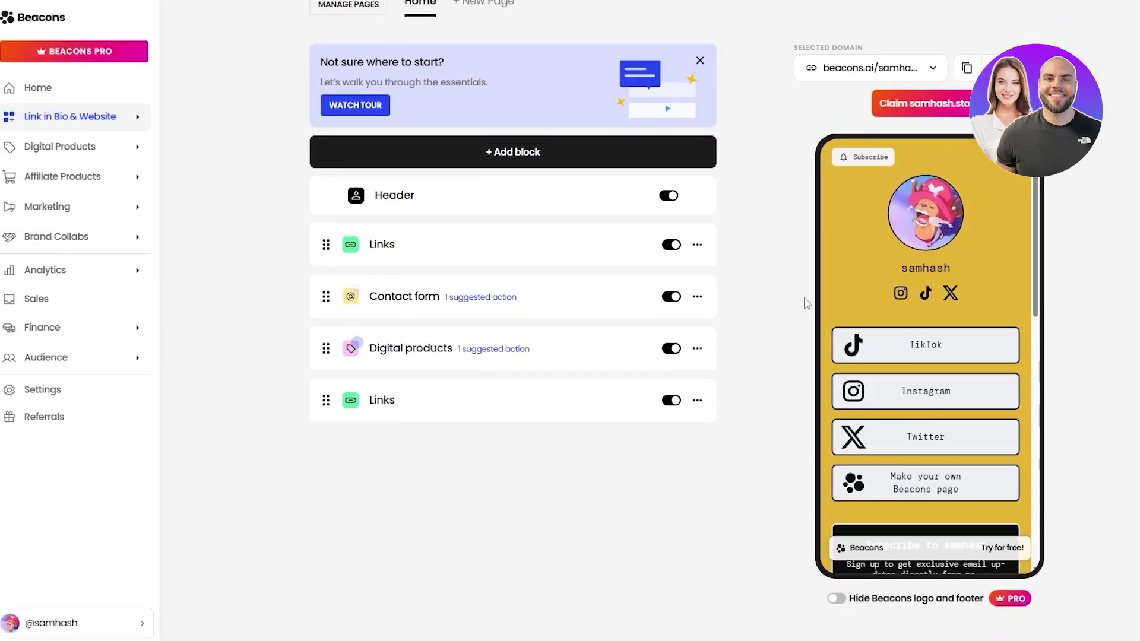
{"action": "scroll", "coordinate": [950, 345], "scroll_direction": "down", "scroll_amount": 10}
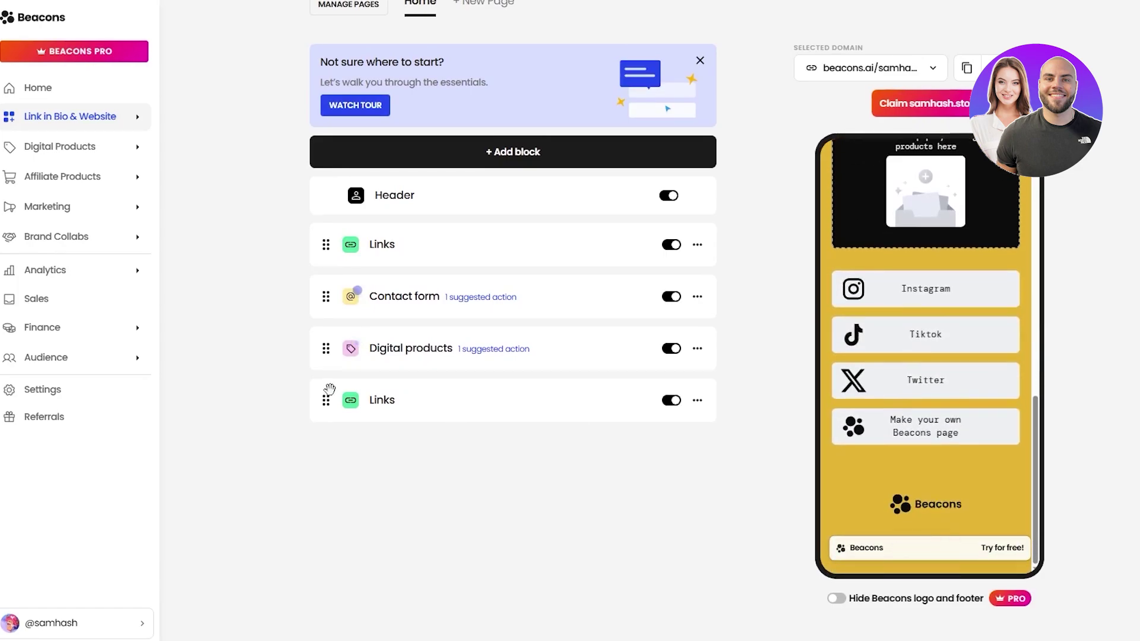
{"action": "scroll", "coordinate": [623, 410], "scroll_direction": "up", "scroll_amount": 1}
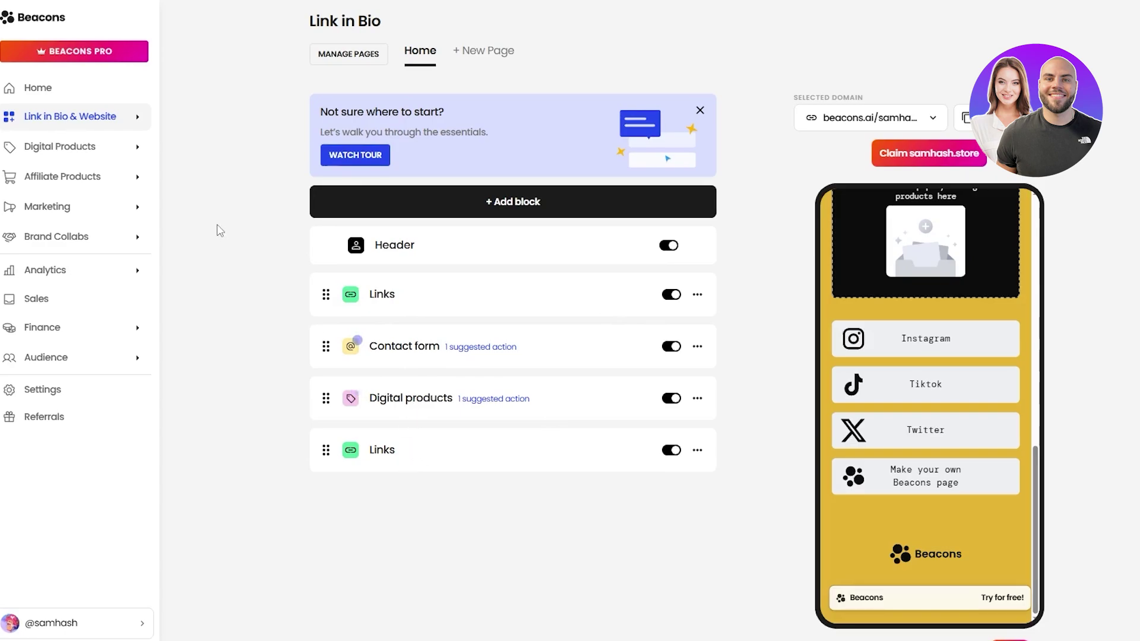
{"action": "left_click", "coordinate": [87, 157]}
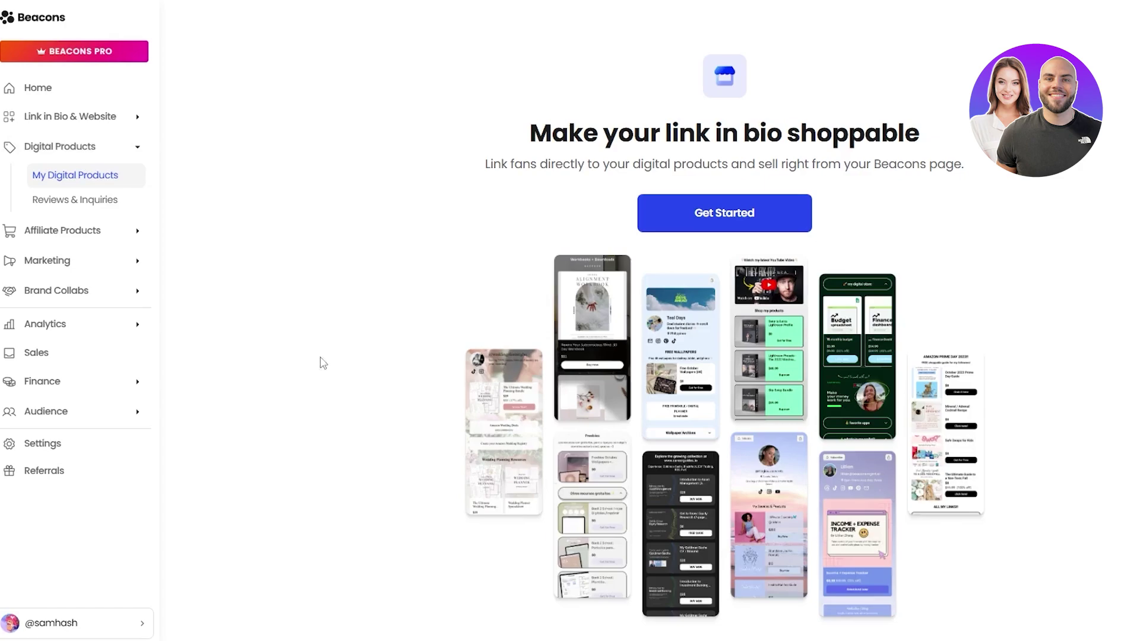
{"action": "scroll", "coordinate": [609, 324], "scroll_direction": "down", "scroll_amount": 3}
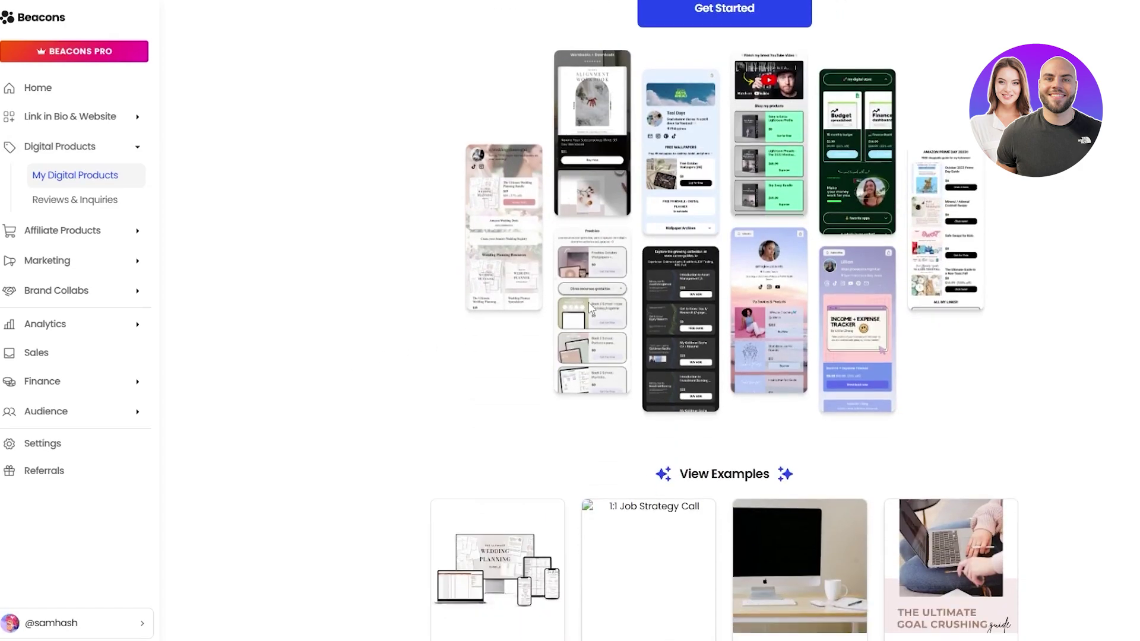
{"action": "left_click", "coordinate": [74, 233]}
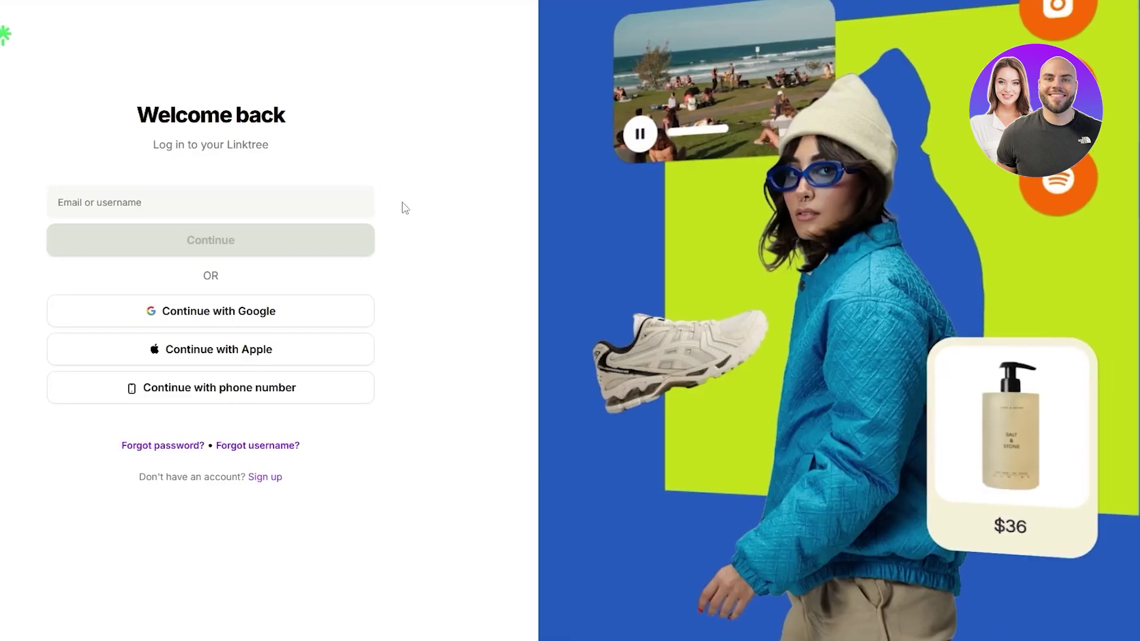
- Choose Continue with Google on Linktree's login and pick the Google account
{"action": "left_click", "coordinate": [113, 315]}
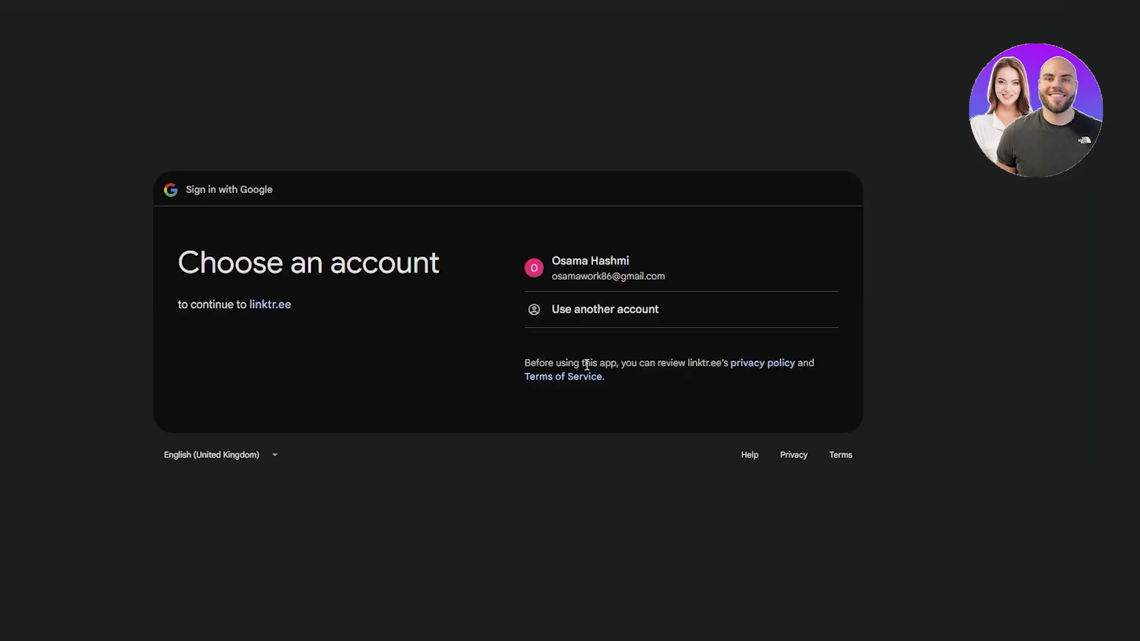
{"action": "left_click", "coordinate": [680, 286]}
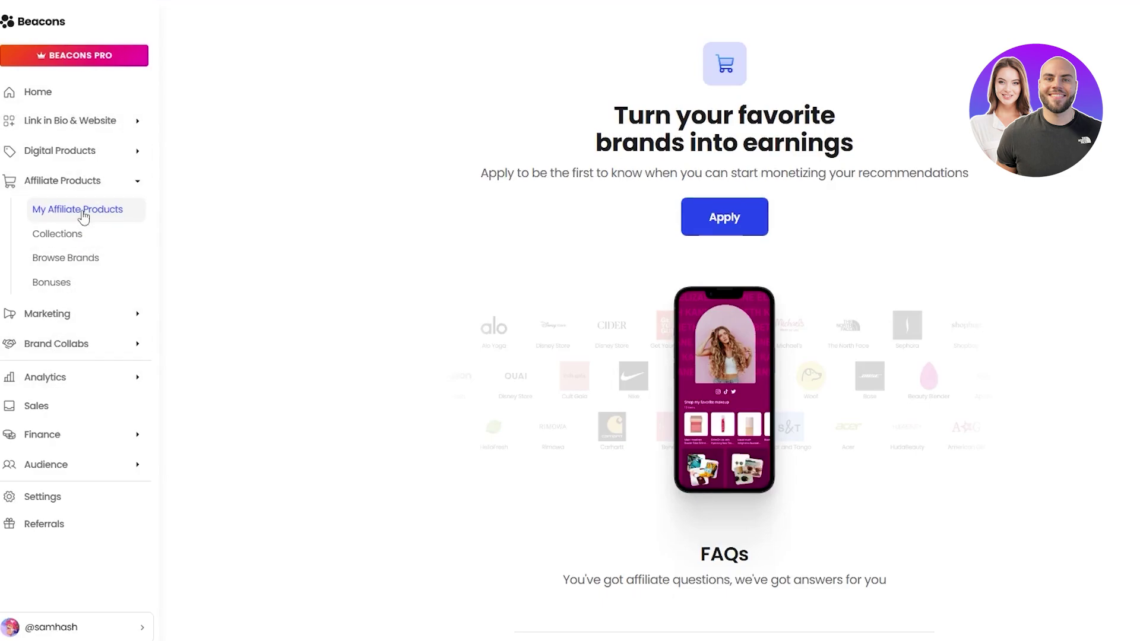
- Revisit Beacons' Digital Products page, then its Affiliate Products page
{"action": "left_click", "coordinate": [78, 159]}
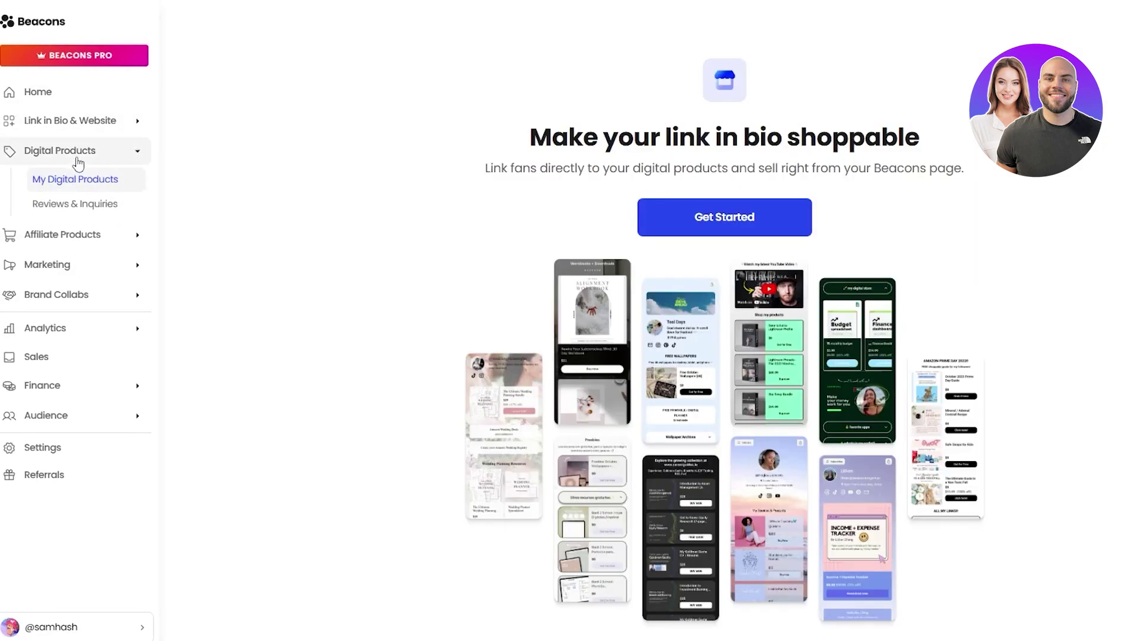
{"action": "left_click", "coordinate": [59, 238]}
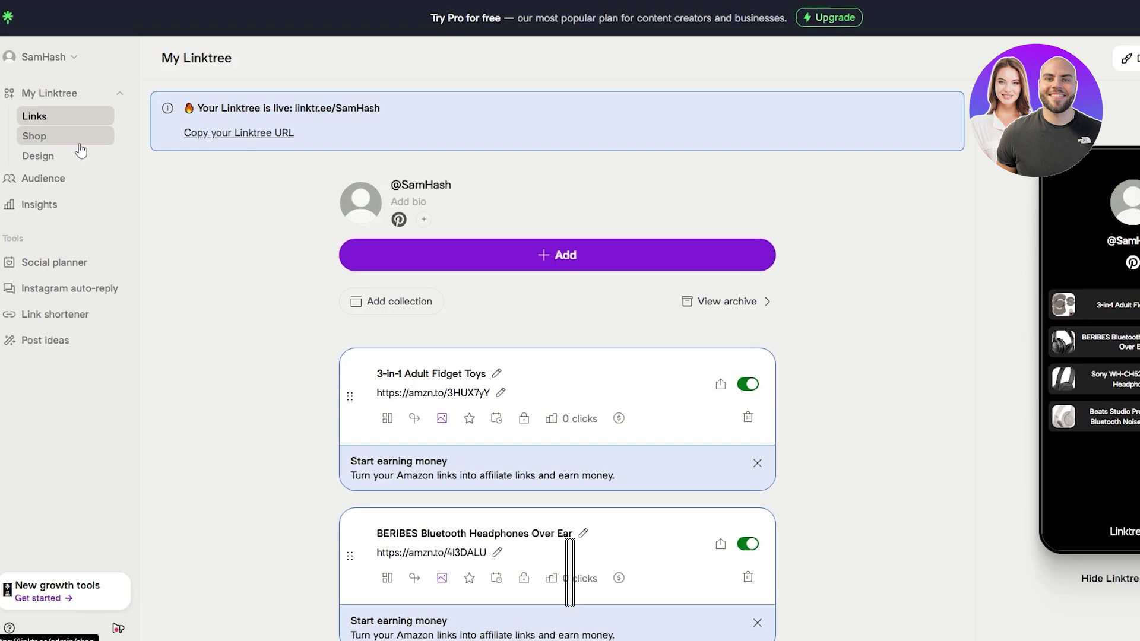
- Add Instagram as a simple profile link and note the finish-connecting Instagram warning
{"action": "scroll", "coordinate": [572, 376], "scroll_direction": "down", "scroll_amount": 6}
{"action": "scroll", "coordinate": [556, 356], "scroll_direction": "down", "scroll_amount": 2}
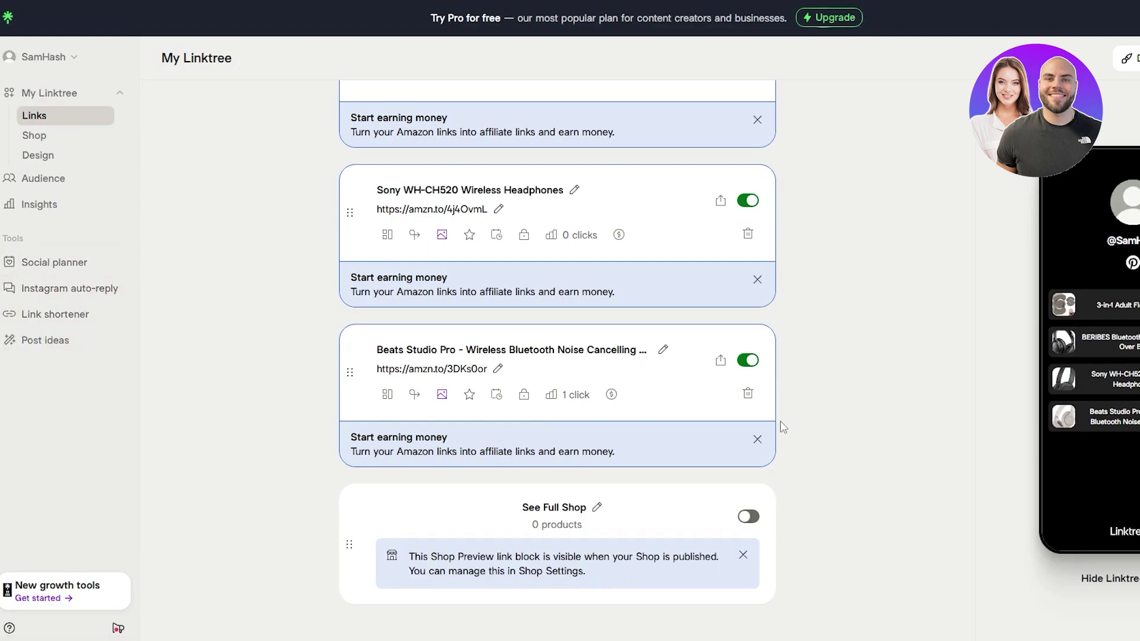
{"action": "scroll", "coordinate": [780, 421], "scroll_direction": "up", "scroll_amount": 8}
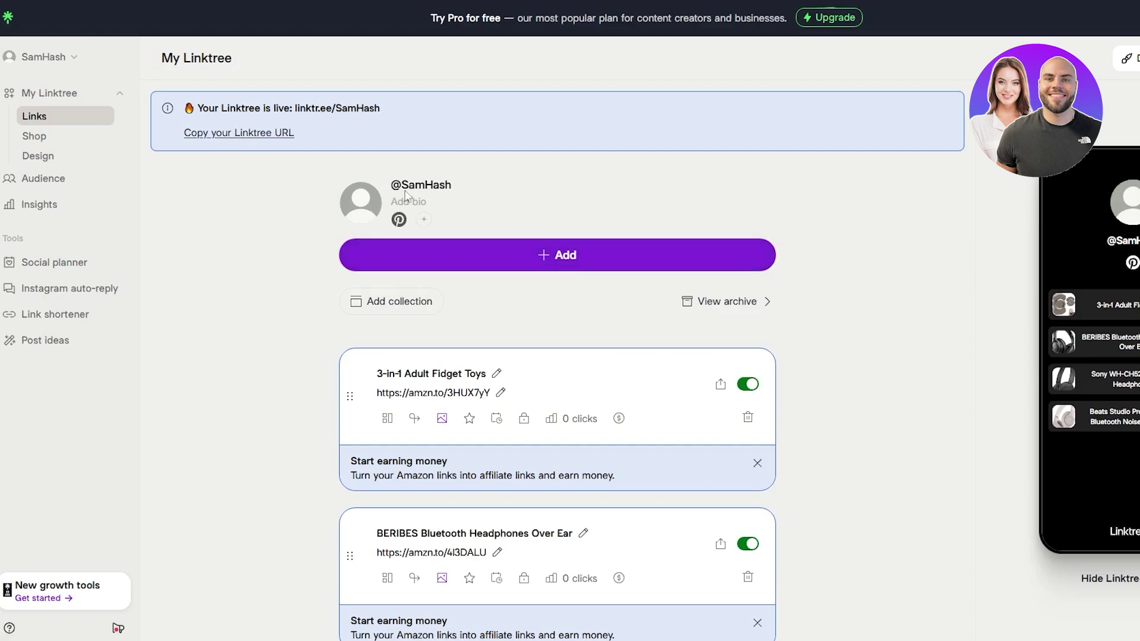
{"action": "scroll", "coordinate": [410, 196], "scroll_direction": "down", "scroll_amount": 8}
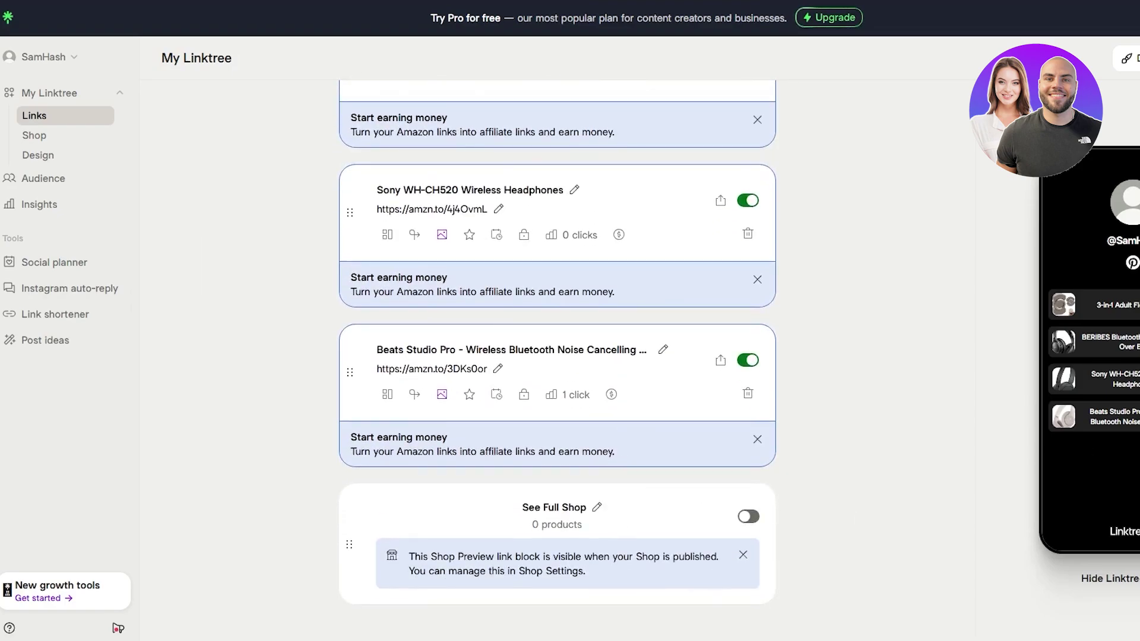
{"action": "scroll", "coordinate": [556, 356], "scroll_direction": "up", "scroll_amount": 8}
{"action": "left_click", "coordinate": [539, 253]}
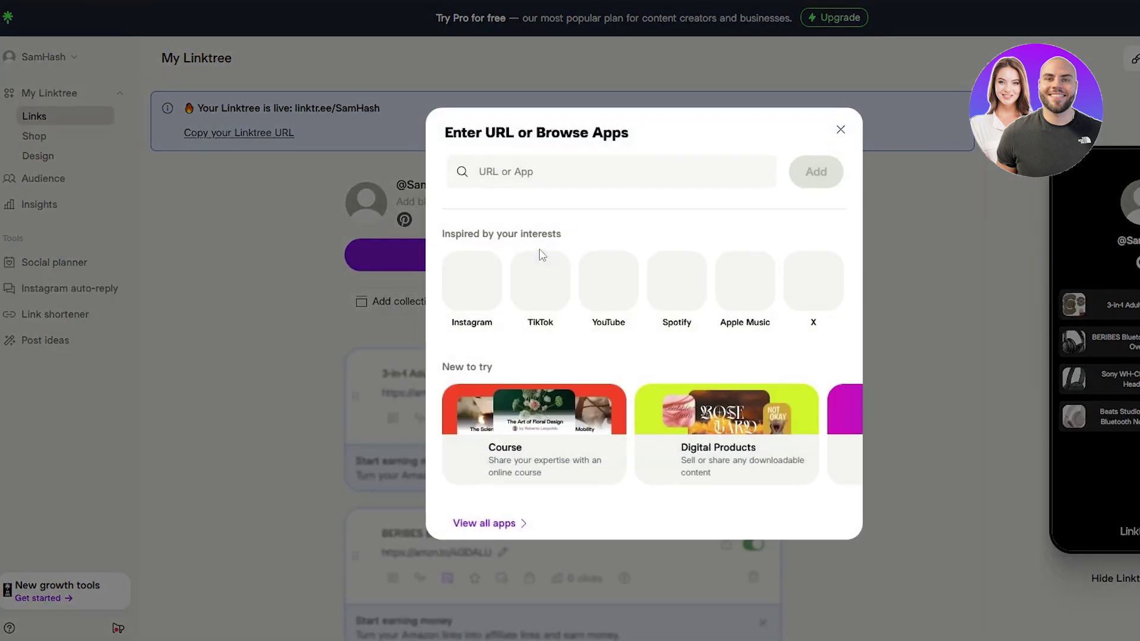
{"action": "left_click", "coordinate": [472, 280]}
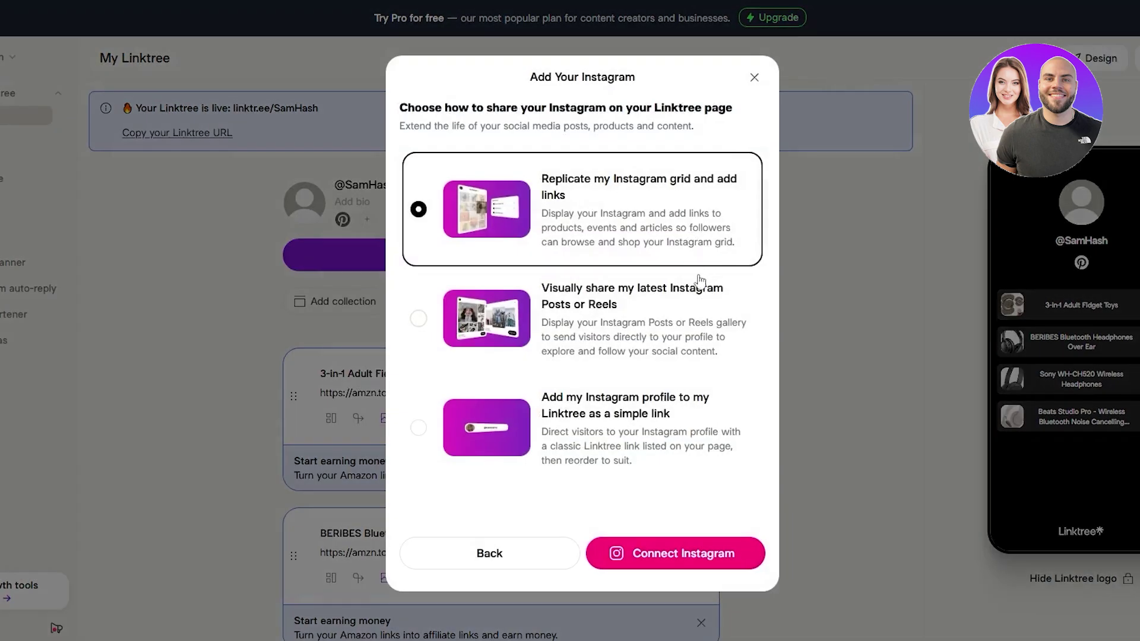
{"action": "left_click", "coordinate": [543, 417]}
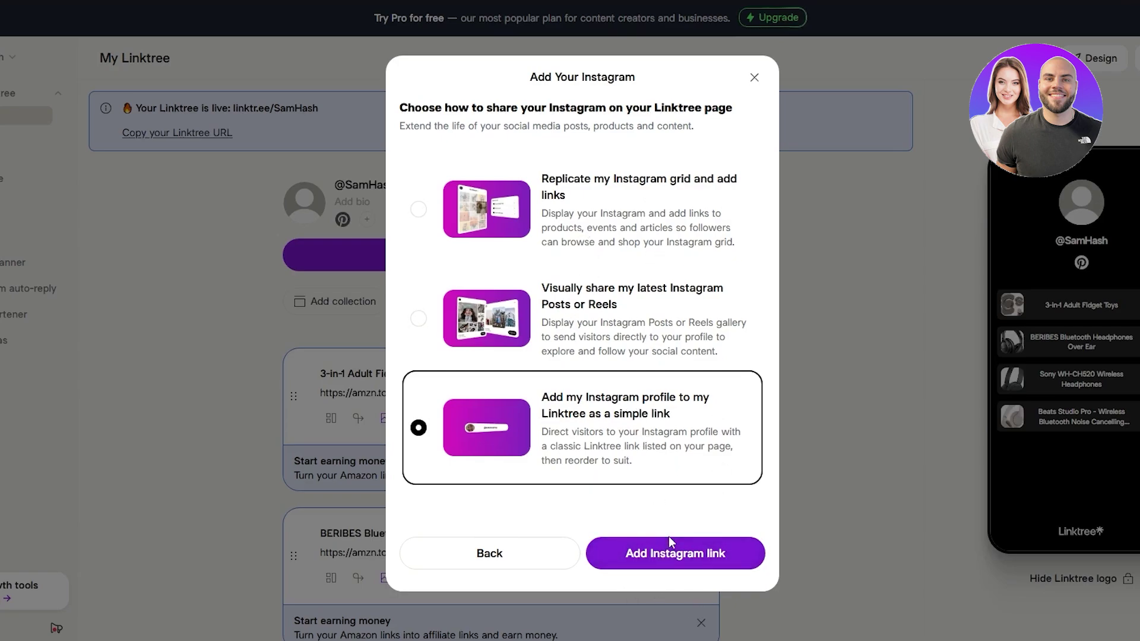
{"action": "left_click", "coordinate": [645, 558]}
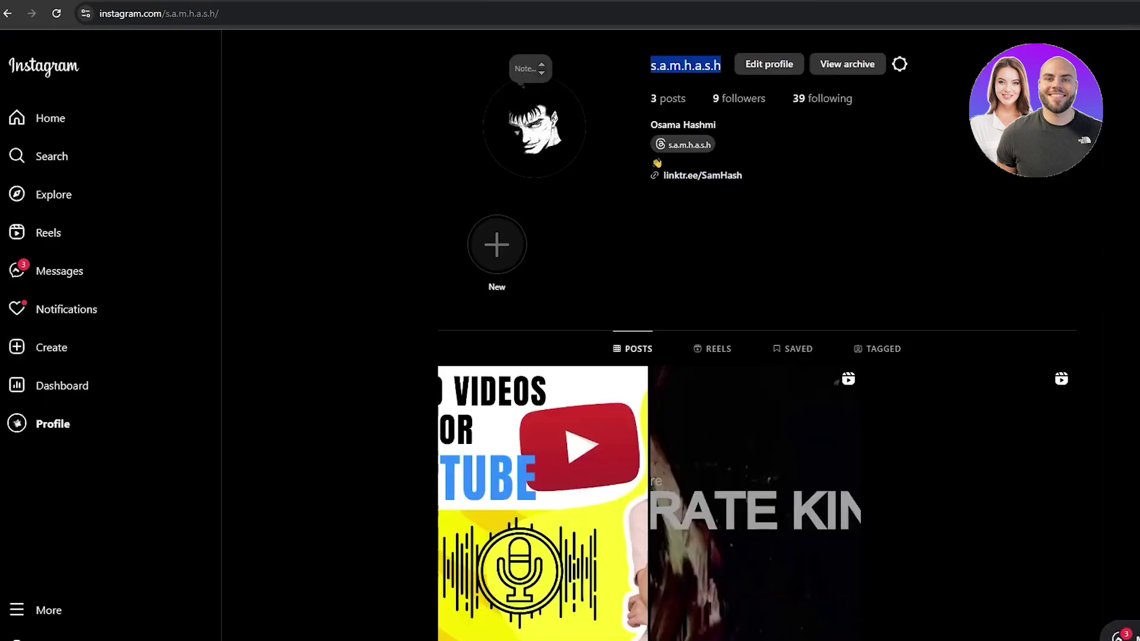
{"action": "left_click", "coordinate": [395, 16]}
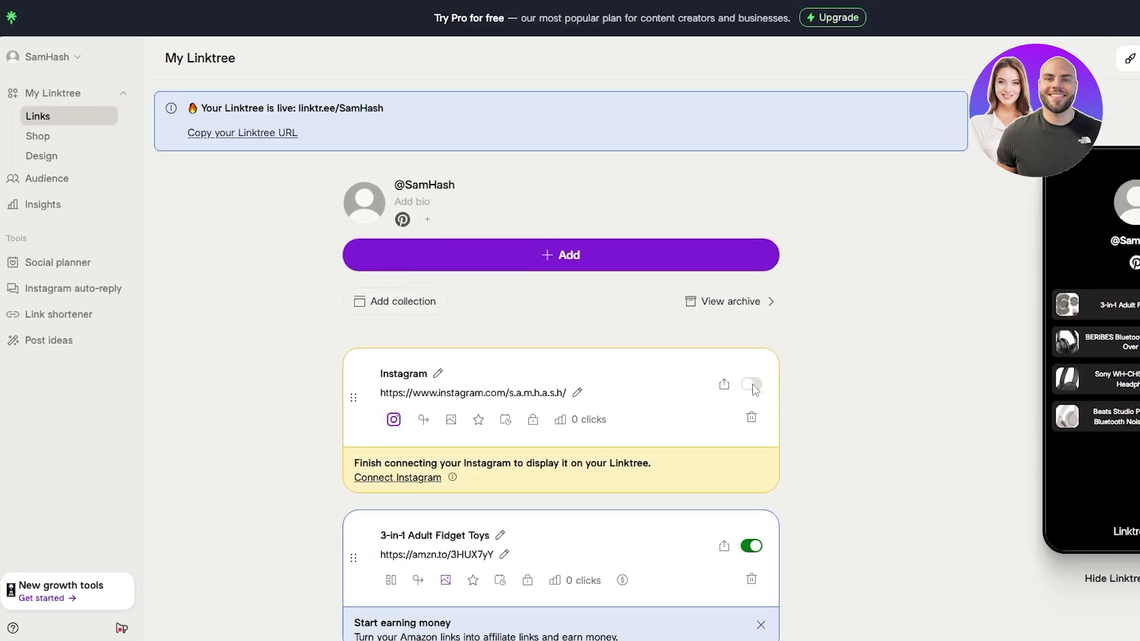
{"action": "left_click_drag", "start_coordinate": [380, 468], "coordinate": [494, 462]}
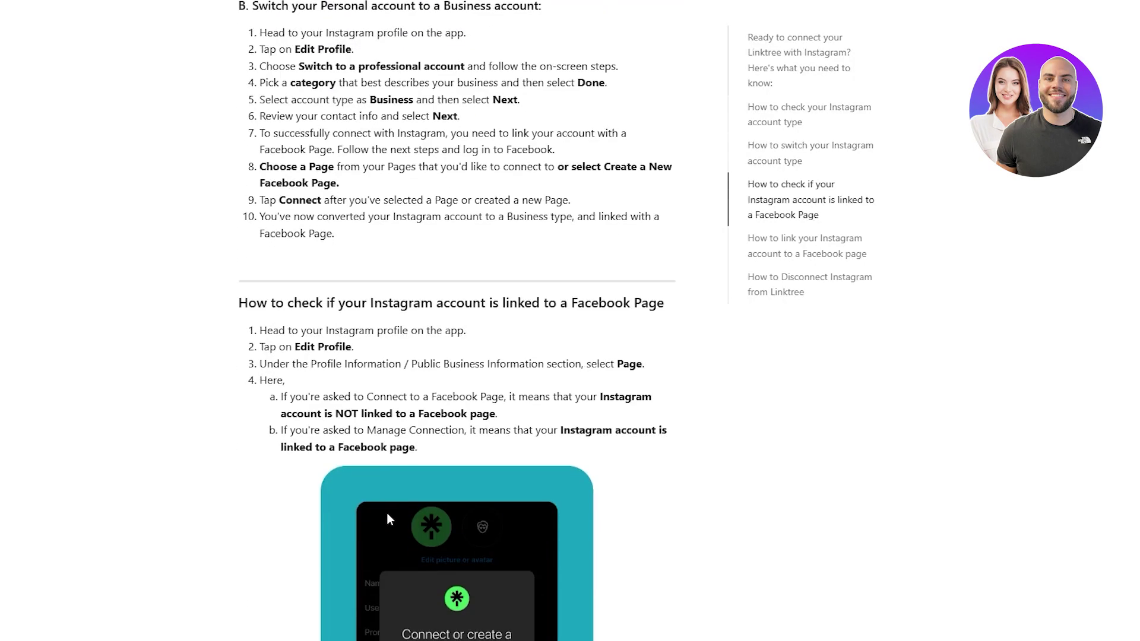
{"action": "scroll", "coordinate": [398, 327], "scroll_direction": "down", "scroll_amount": 5}
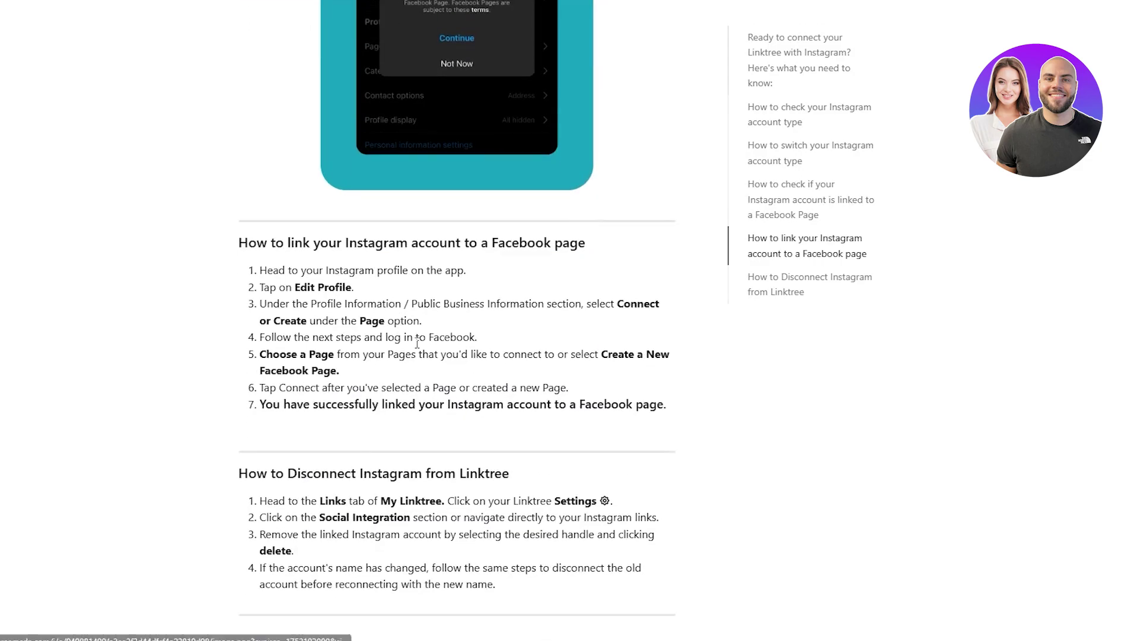
- Read the 'Help connecting Linktree to Instagram' article, highlighting its introduction
{"action": "scroll", "coordinate": [412, 349], "scroll_direction": "up", "scroll_amount": 12}
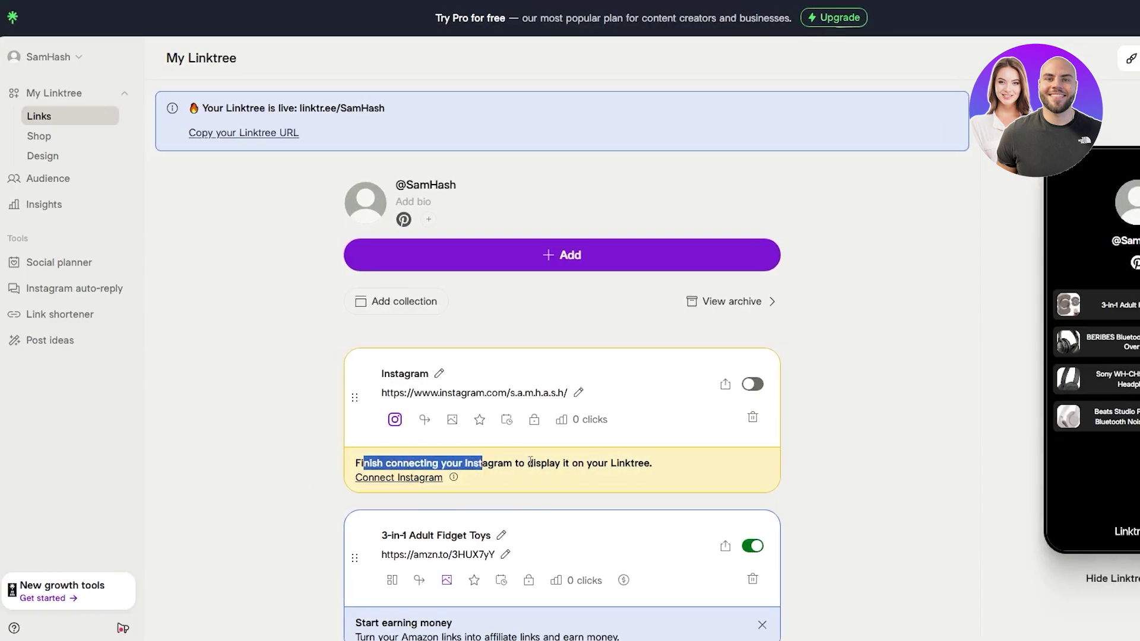
{"action": "left_click_drag", "start_coordinate": [530, 462], "coordinate": [628, 463]}
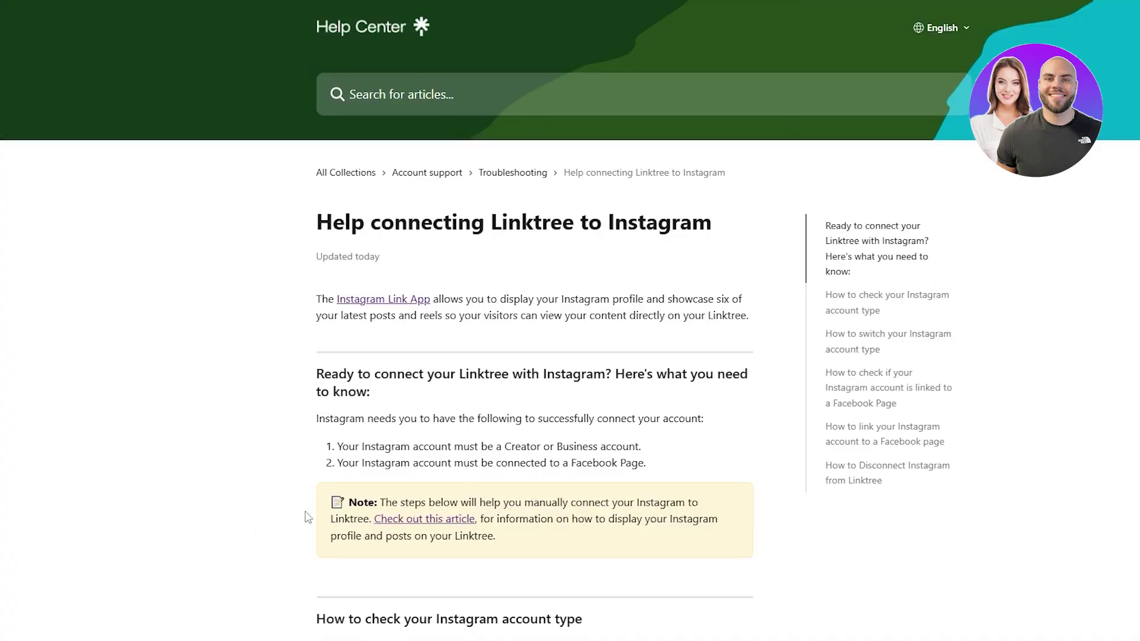
{"action": "scroll", "coordinate": [394, 489], "scroll_direction": "down", "scroll_amount": 5}
{"action": "scroll", "coordinate": [896, 220], "scroll_direction": "up", "scroll_amount": 2}
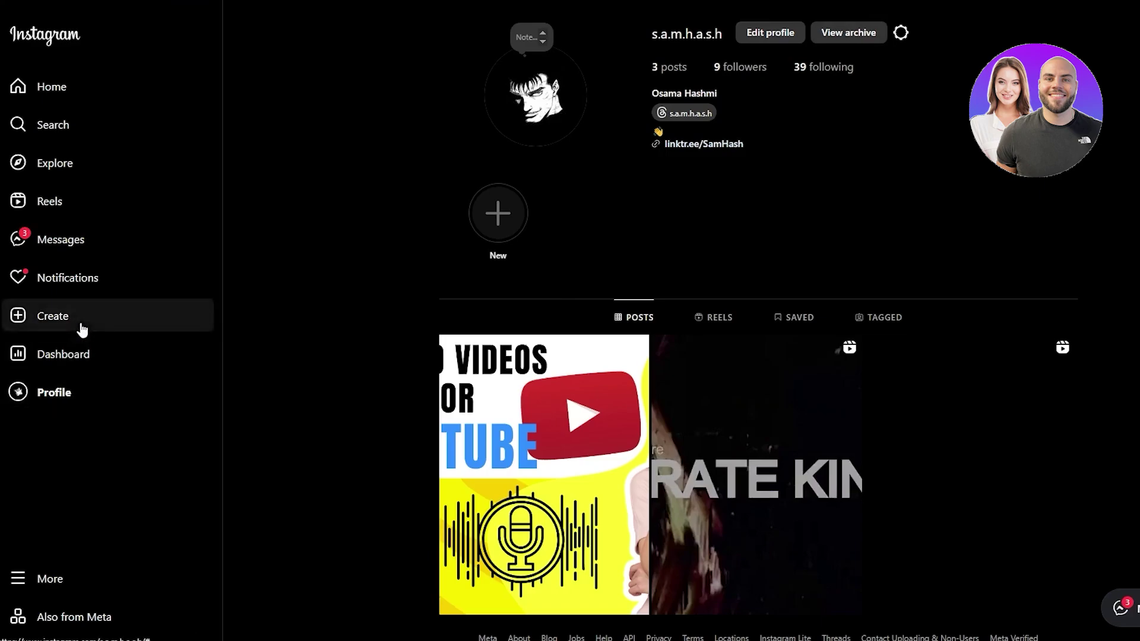
{"action": "left_click", "coordinate": [93, 368]}
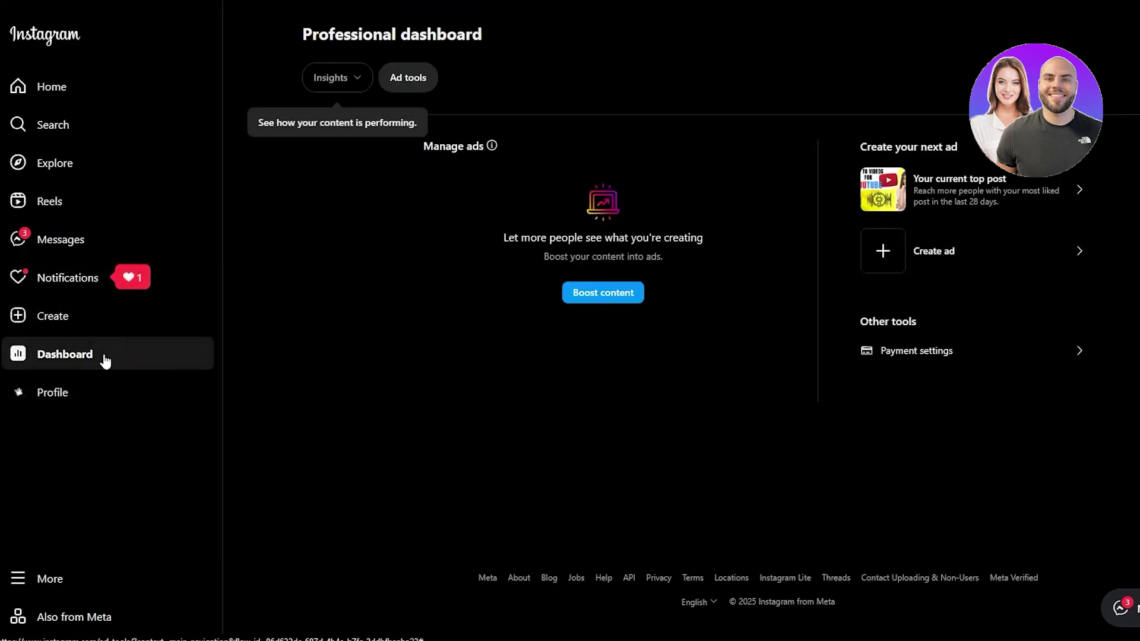
{"action": "key", "text": "alt+Left"}
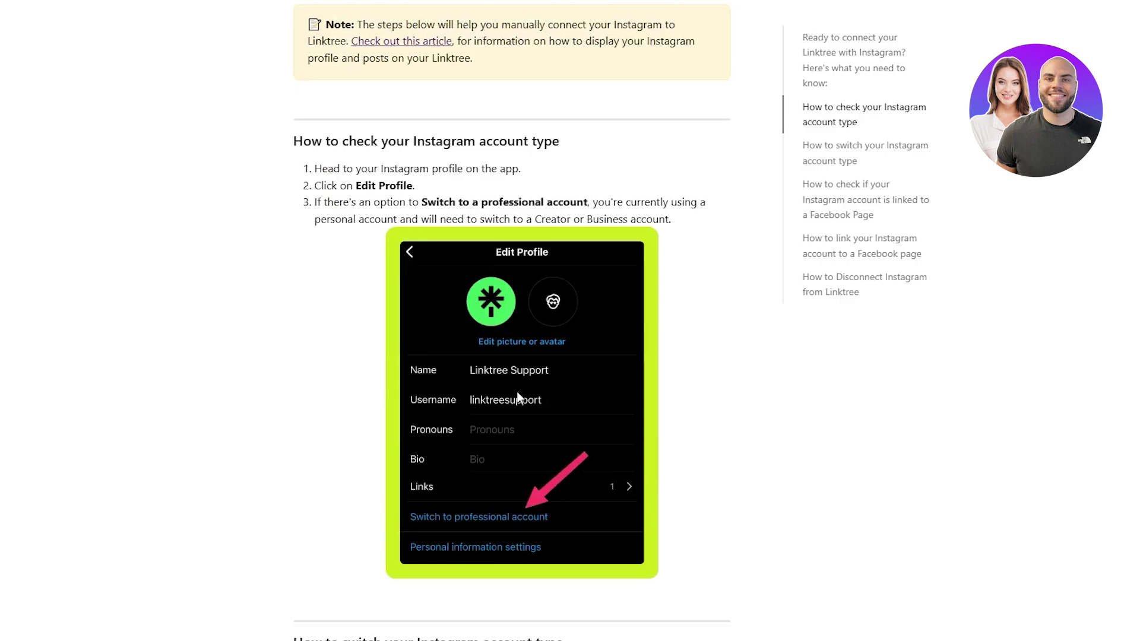
{"action": "scroll", "coordinate": [492, 424], "scroll_direction": "down", "scroll_amount": 6}
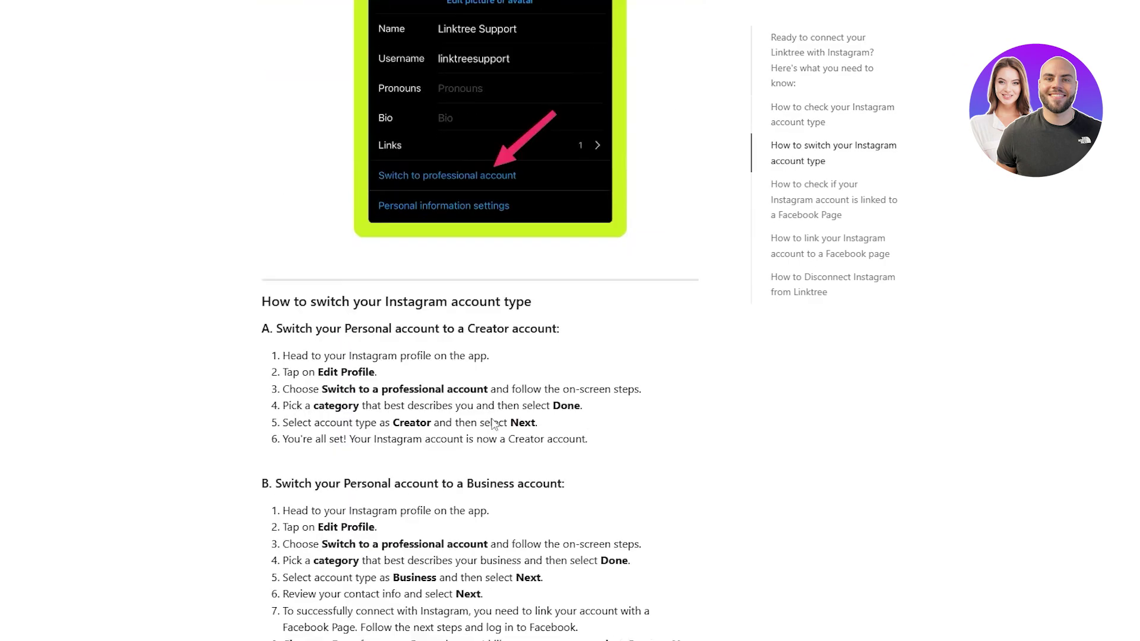
{"action": "scroll", "coordinate": [333, 385], "scroll_direction": "down", "scroll_amount": 5}
{"action": "scroll", "coordinate": [226, 237], "scroll_direction": "up", "scroll_amount": 3}
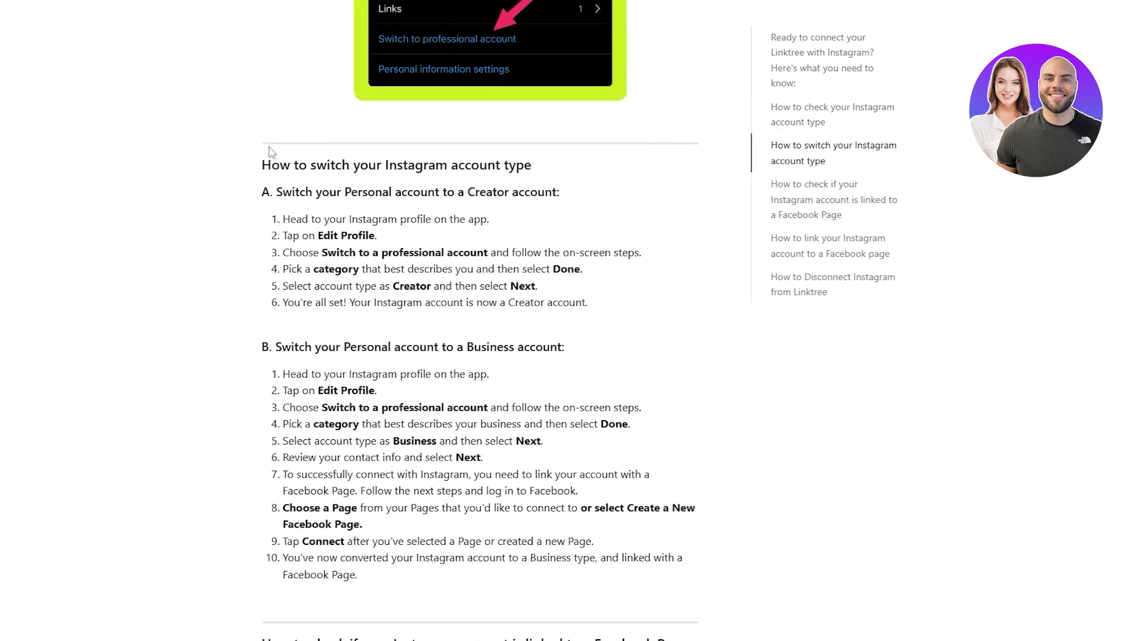
{"action": "left_click_drag", "start_coordinate": [317, 240], "coordinate": [360, 271]}
{"action": "left_click", "coordinate": [341, 370]}
{"action": "left_click_drag", "start_coordinate": [281, 347], "coordinate": [511, 349]}
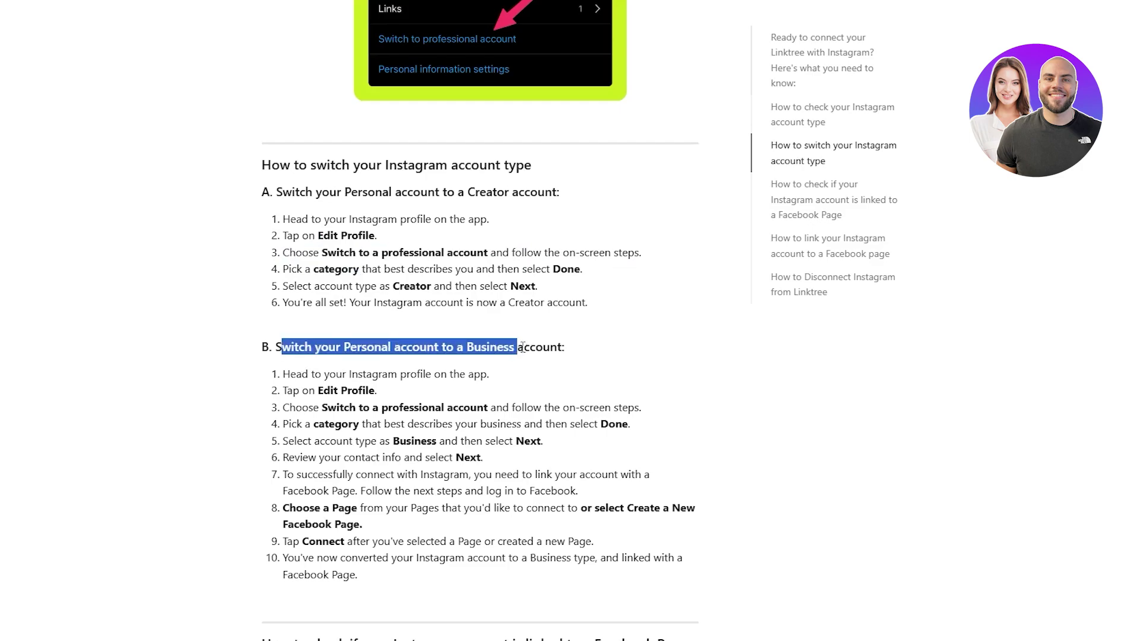
{"action": "scroll", "coordinate": [374, 379], "scroll_direction": "down", "scroll_amount": 8}
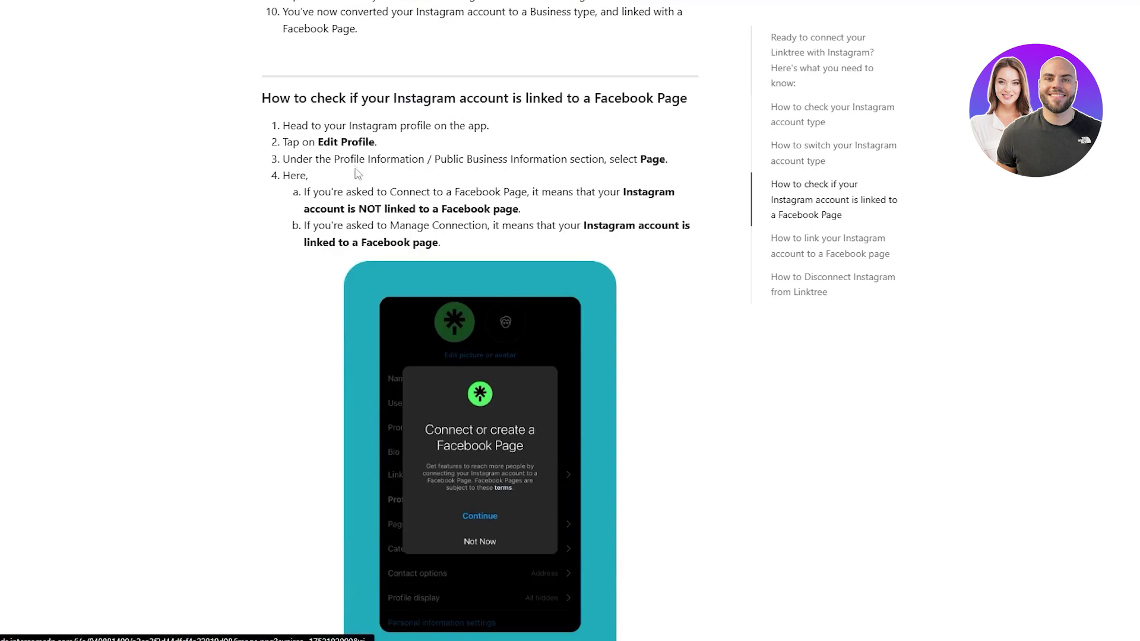
{"action": "scroll", "coordinate": [358, 174], "scroll_direction": "up", "scroll_amount": 3}
{"action": "left_click_drag", "start_coordinate": [283, 331], "coordinate": [485, 333]}
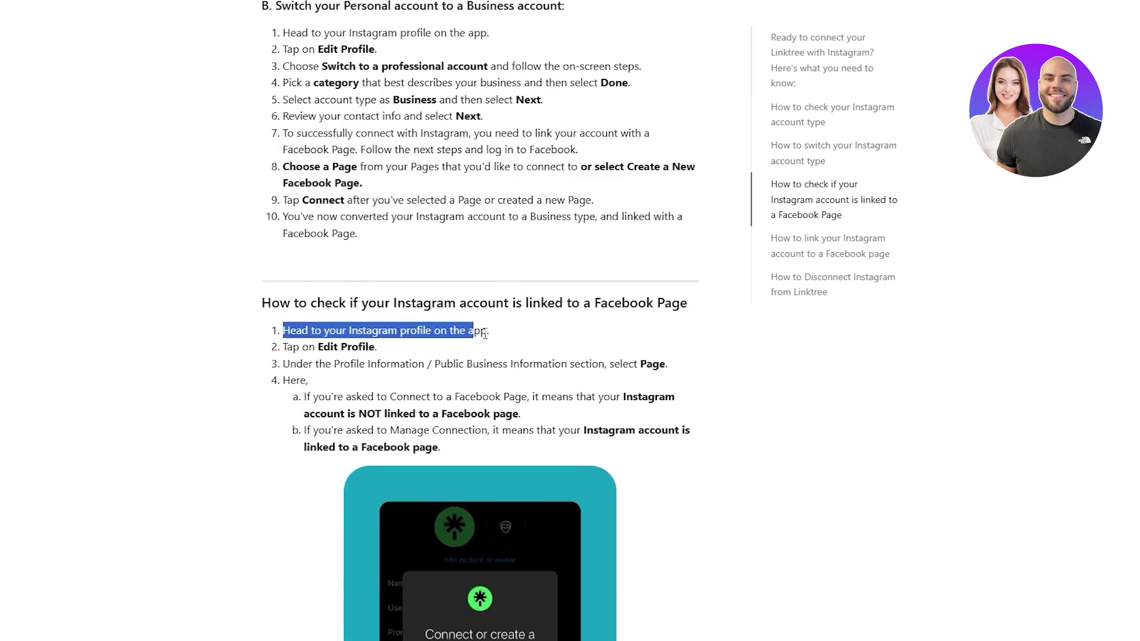
{"action": "left_click_drag", "start_coordinate": [284, 349], "coordinate": [379, 351]}
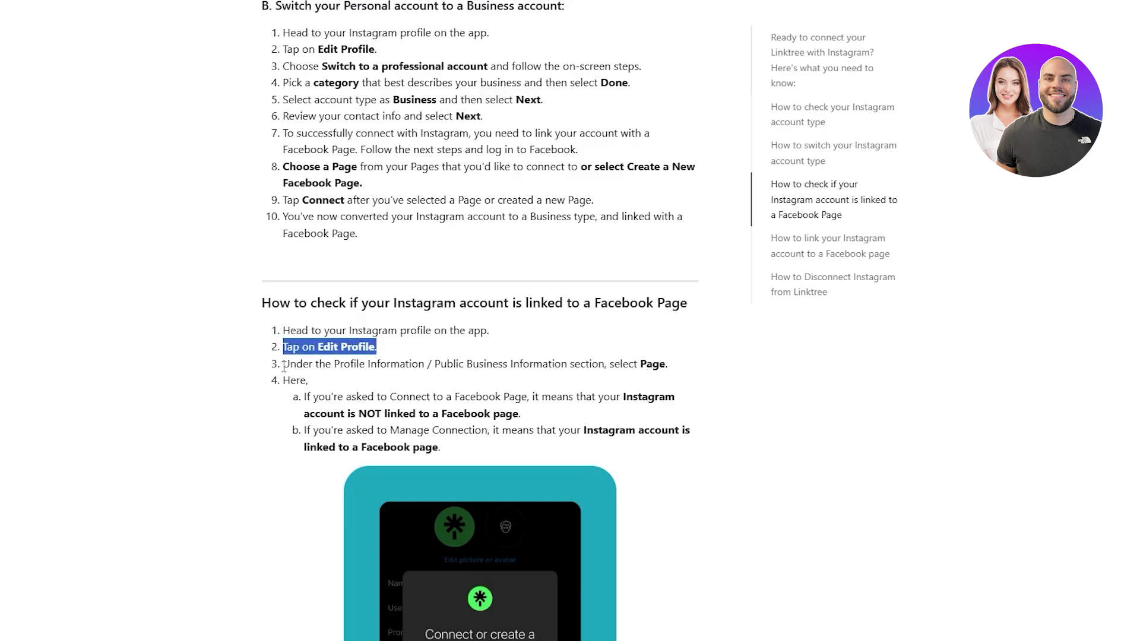
{"action": "left_click_drag", "start_coordinate": [283, 367], "coordinate": [668, 365]}
{"action": "left_click", "coordinate": [705, 374]}
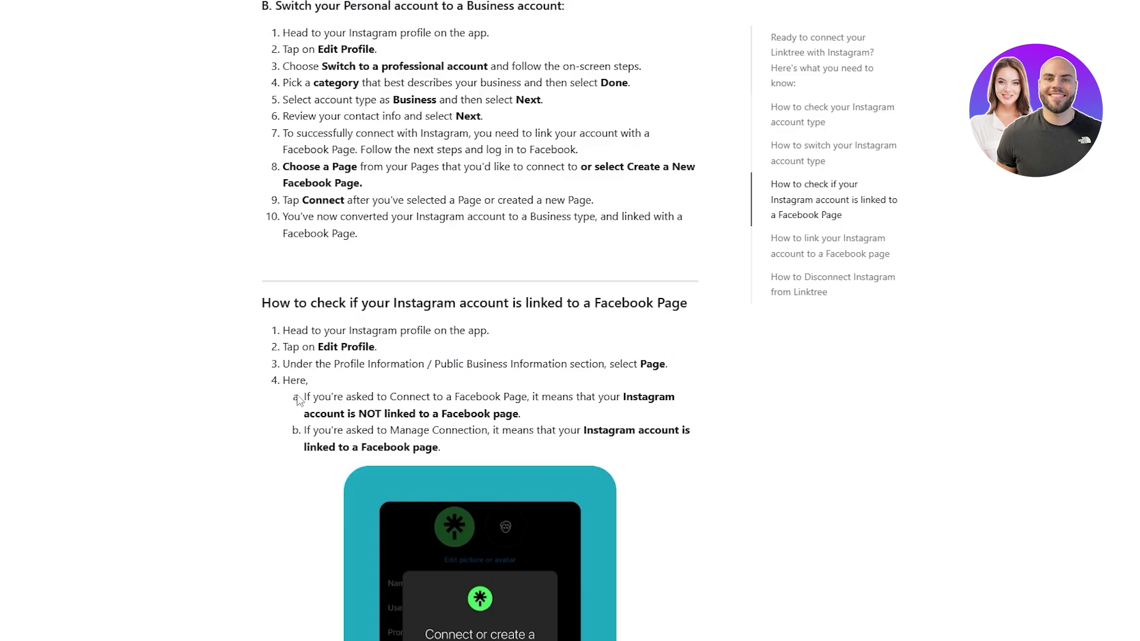
{"action": "left_click_drag", "start_coordinate": [298, 401], "coordinate": [635, 396]}
{"action": "left_click", "coordinate": [370, 422]}
- Add a TikTok link, connect the TikTok account and approve Linktree's access
{"action": "scroll", "coordinate": [370, 423], "scroll_direction": "down", "scroll_amount": 7}
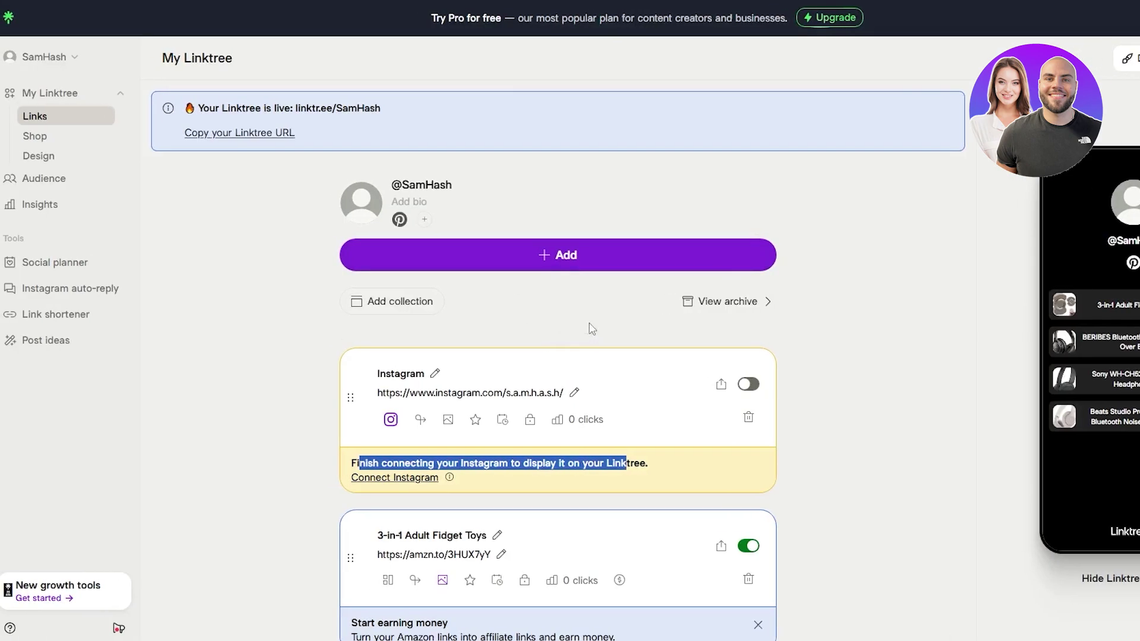
{"action": "left_click", "coordinate": [586, 314]}
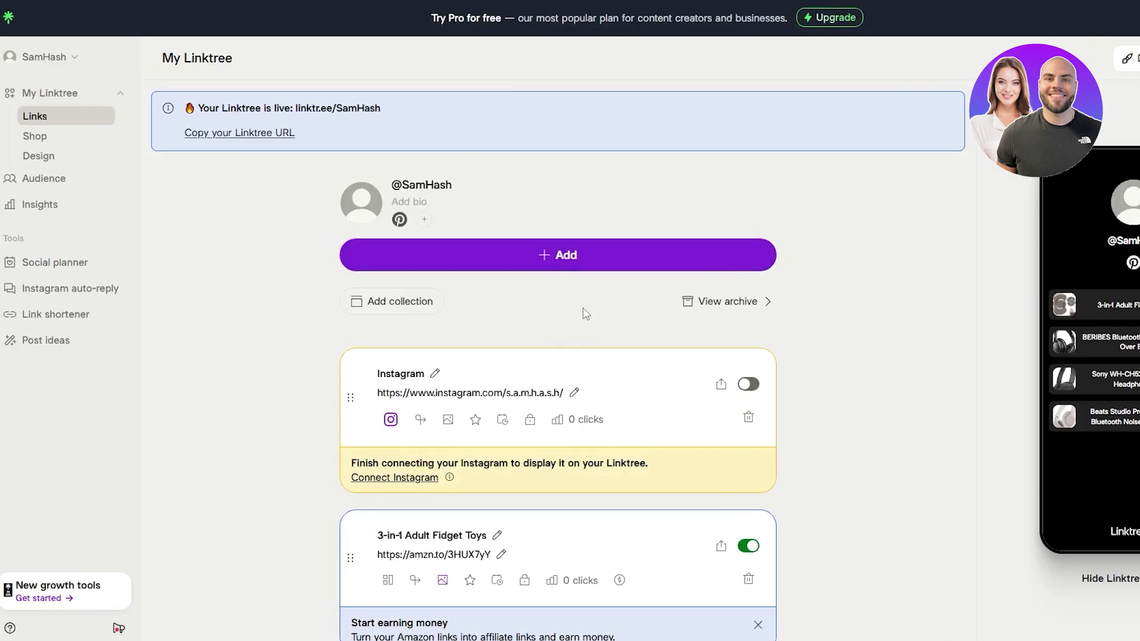
{"action": "left_click", "coordinate": [468, 266]}
{"action": "left_click", "coordinate": [549, 292]}
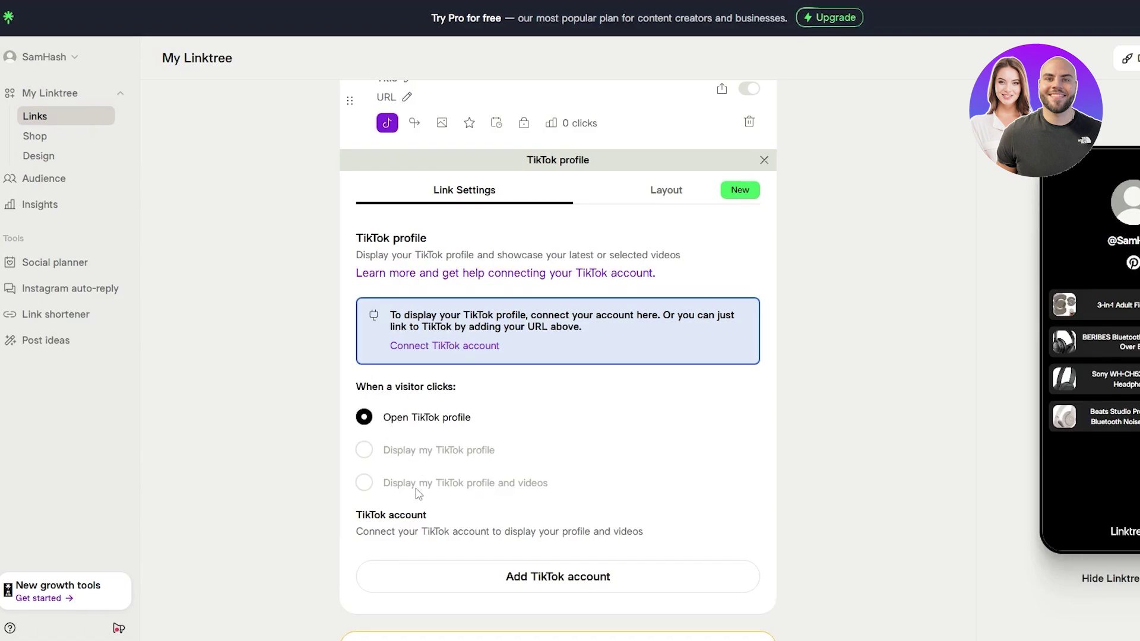
{"action": "left_click", "coordinate": [419, 346]}
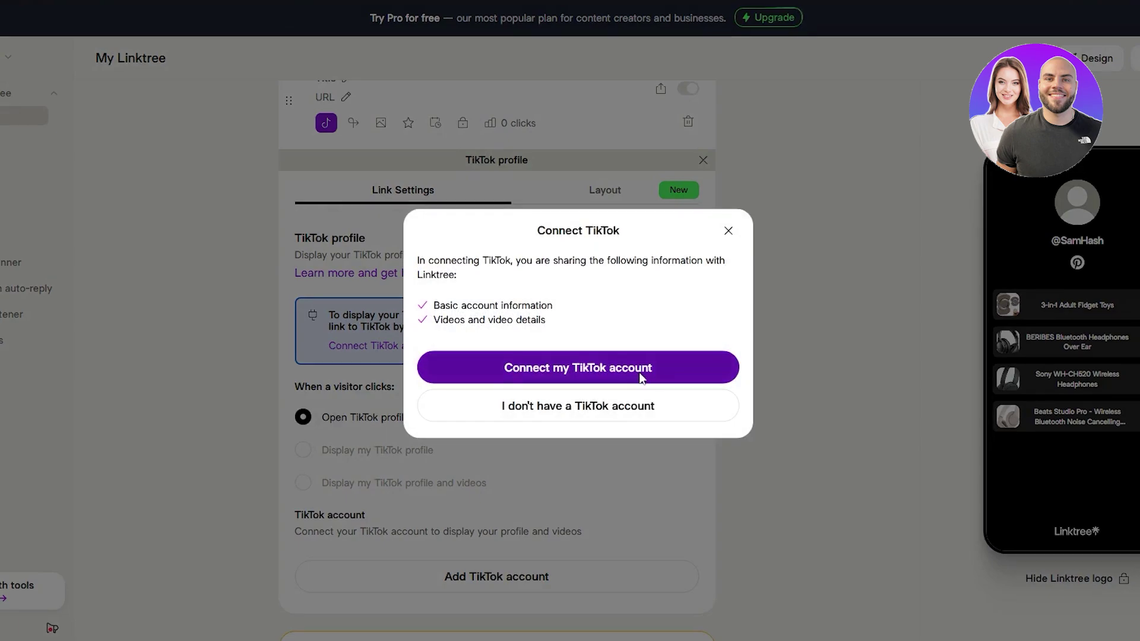
{"action": "left_click", "coordinate": [603, 365]}
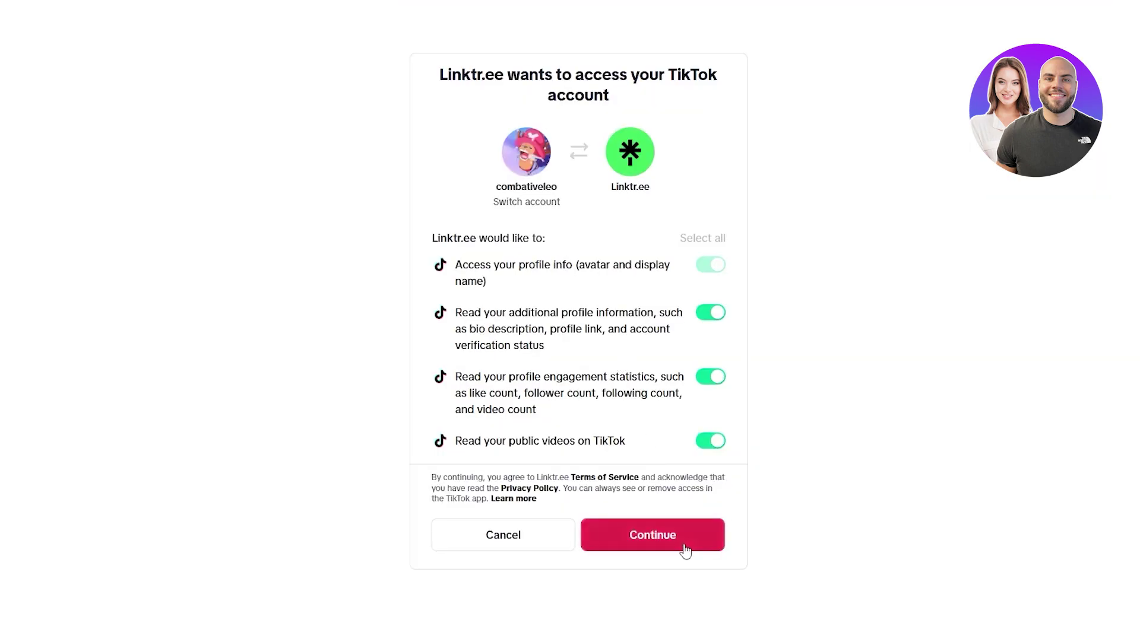
{"action": "left_click", "coordinate": [682, 543]}
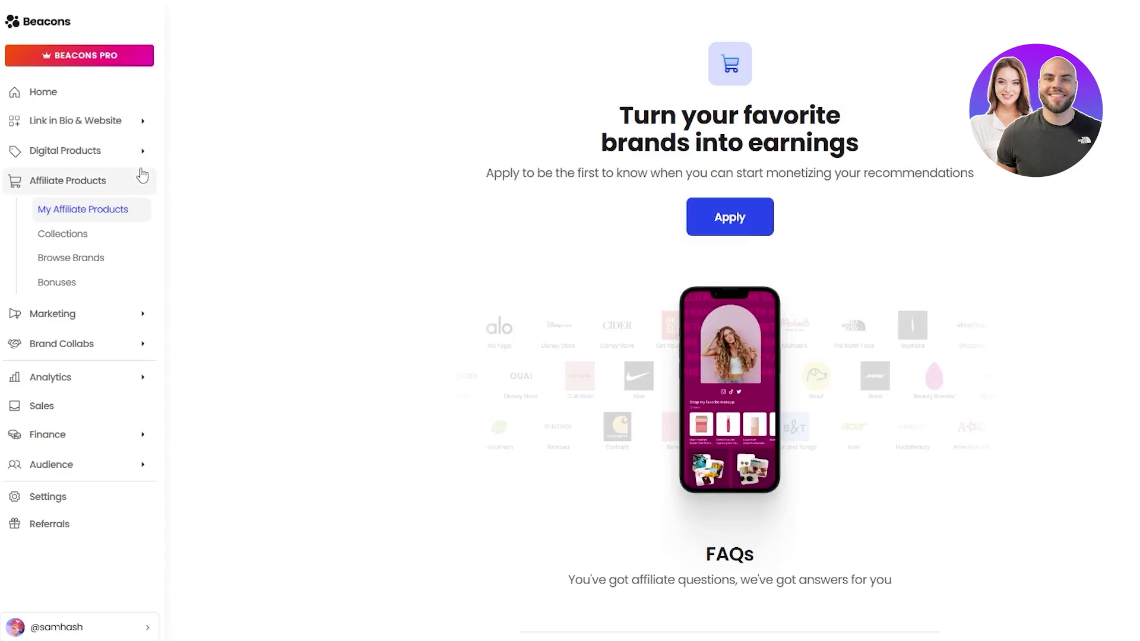
- Go to the Beacons Home dashboard and glance over its start guide, views and followers
{"action": "left_click", "coordinate": [72, 101]}
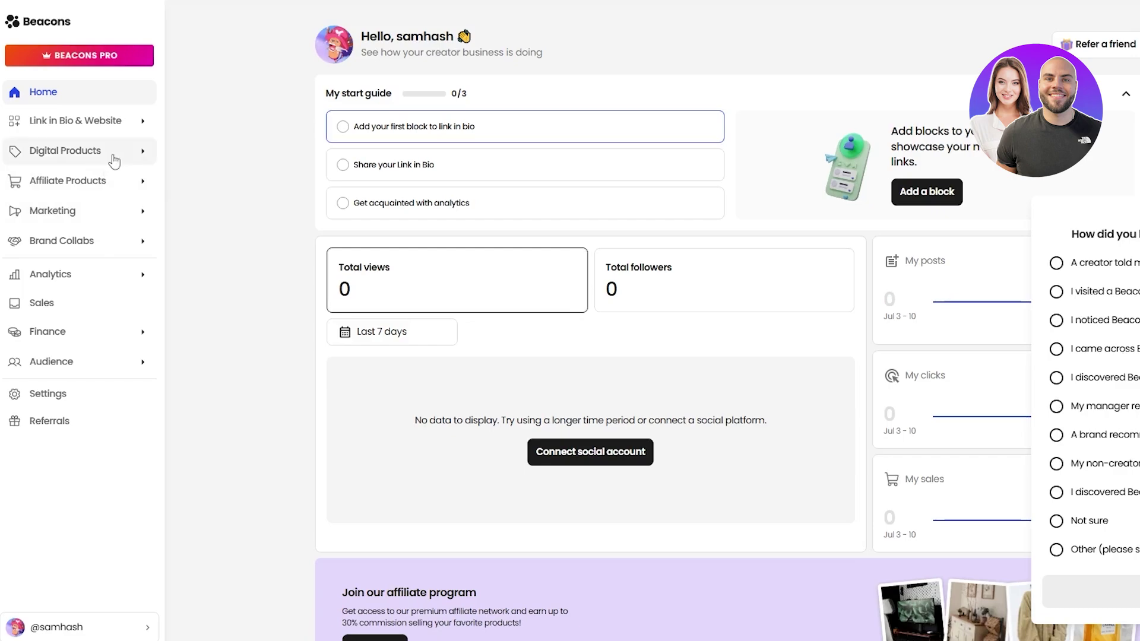
{"action": "scroll", "coordinate": [712, 208], "scroll_direction": "down", "scroll_amount": 3}
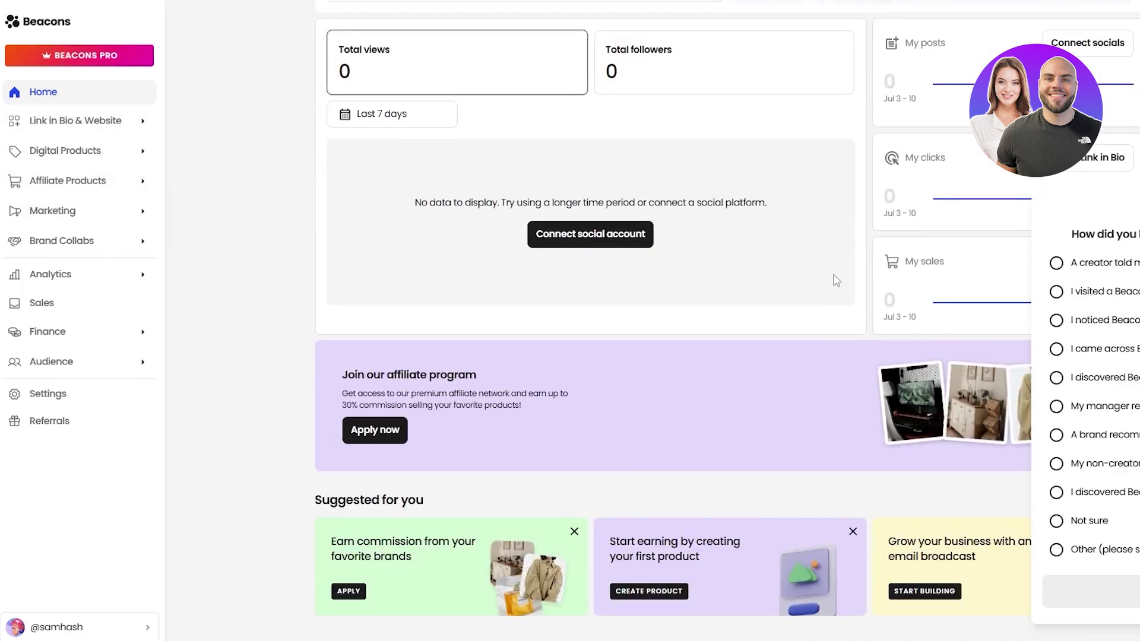
{"action": "scroll", "coordinate": [836, 280], "scroll_direction": "up", "scroll_amount": 4}
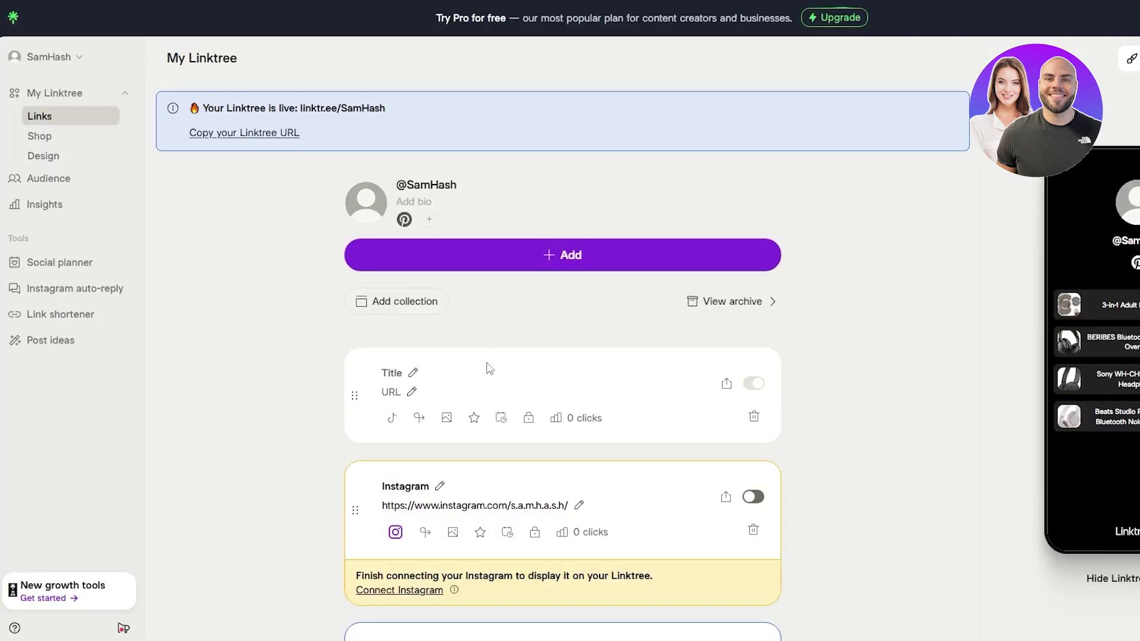
- Add another TikTok link and save its integration under the name 'Tiktok'
{"action": "left_click", "coordinate": [404, 370]}
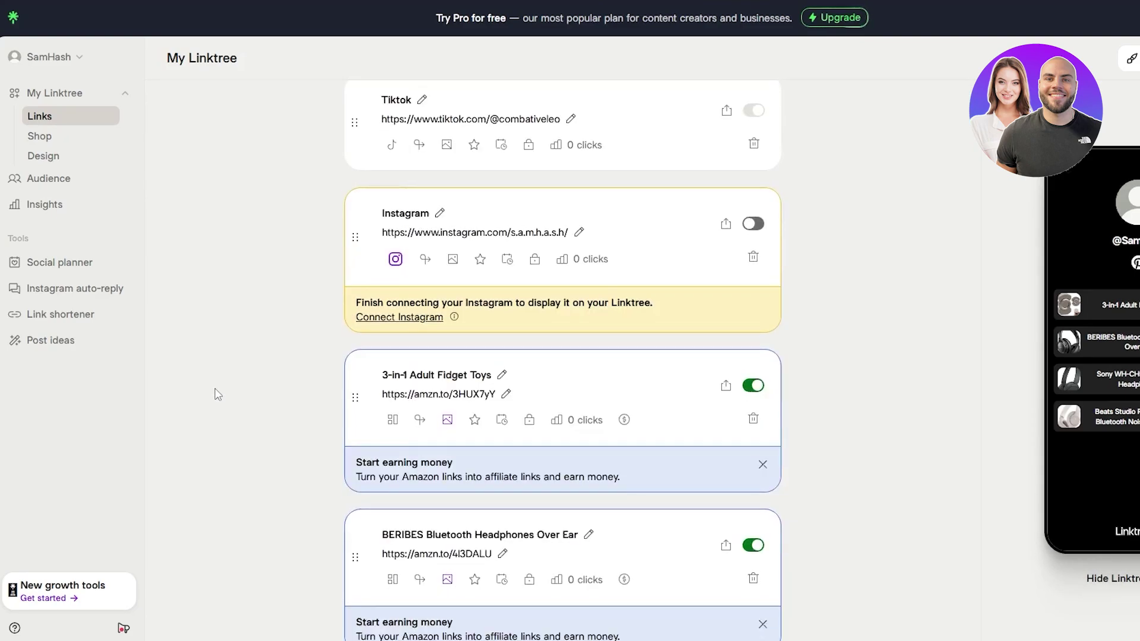
{"action": "scroll", "coordinate": [217, 394], "scroll_direction": "down", "scroll_amount": 7}
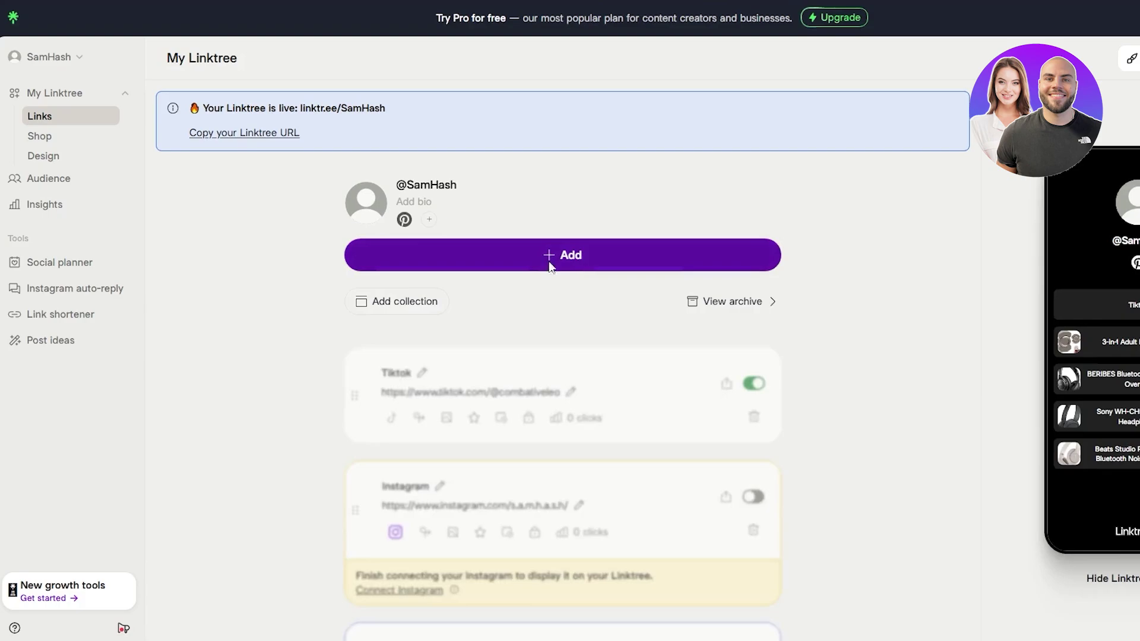
{"action": "left_click", "coordinate": [550, 259]}
{"action": "left_click", "coordinate": [561, 295]}
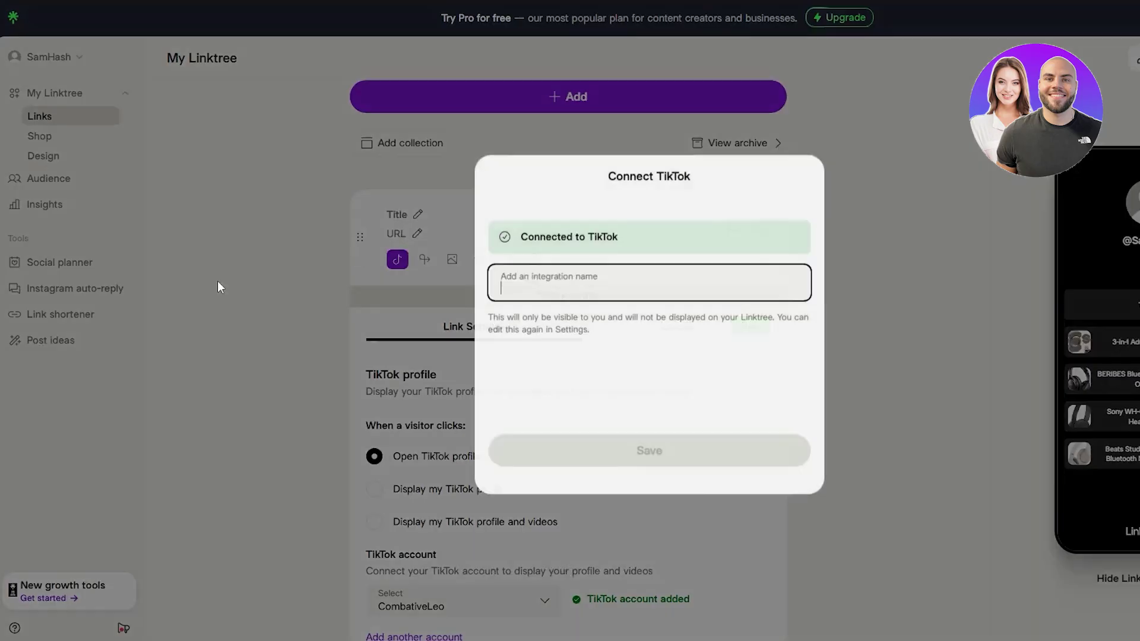
{"action": "type", "text": "https://www.tiktok.com/@combativeleo"}
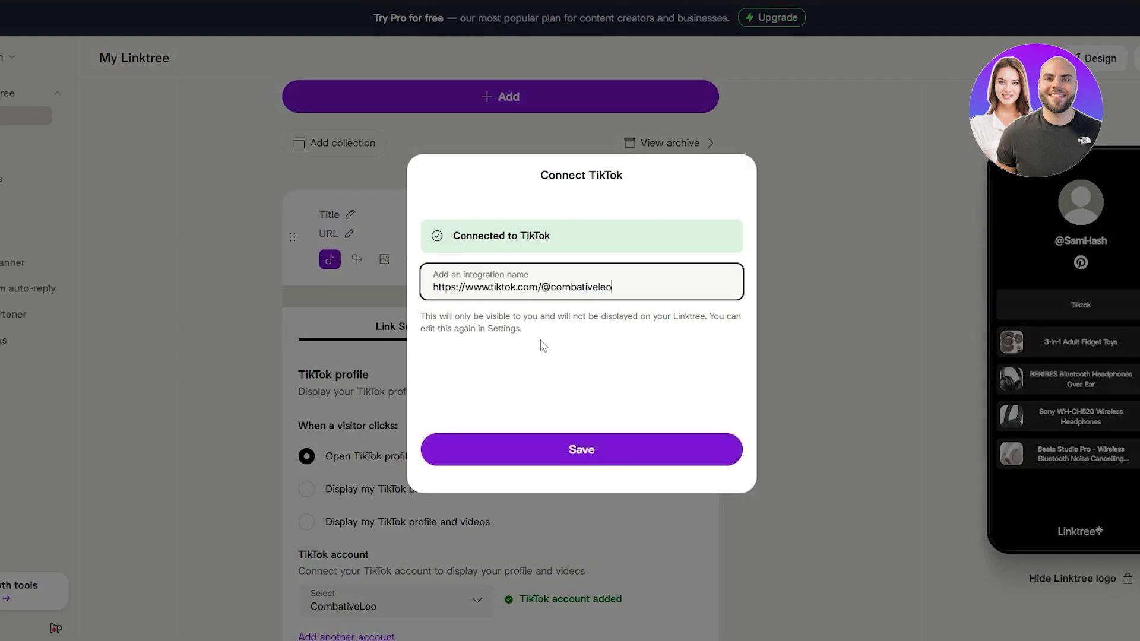
{"action": "key", "text": "ctrl+a"}
{"action": "key", "text": "BackSpace"}
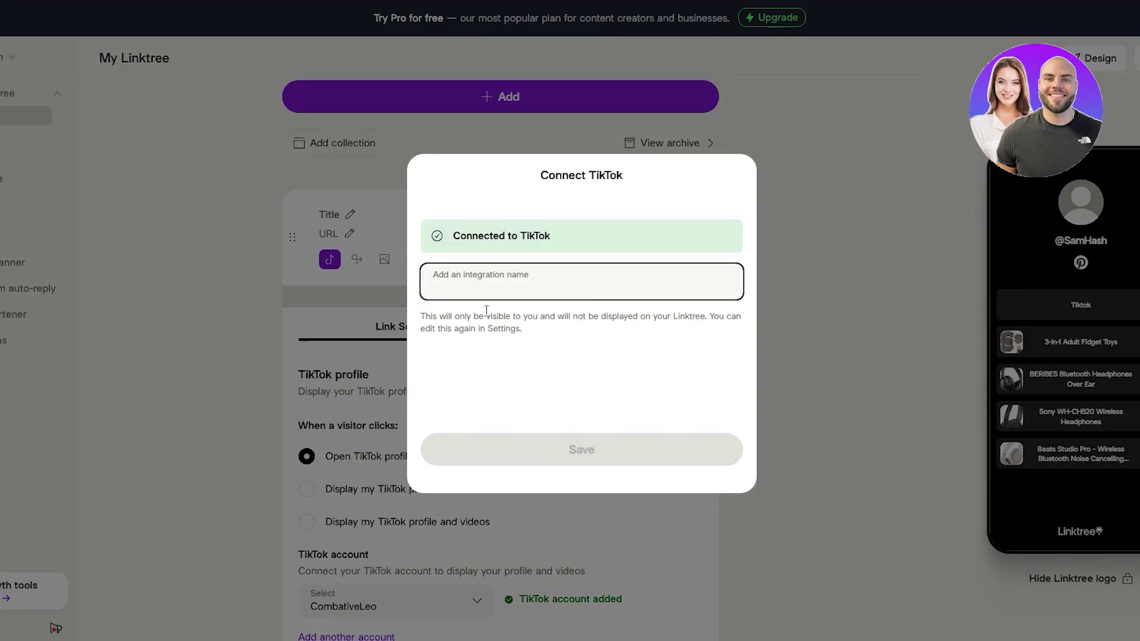
{"action": "type", "text": "https://www.tiktok.com/@combativeleo"}
{"action": "key", "text": "ctrl+a"}
{"action": "key", "text": "BackSpace"}
{"action": "type", "text": "Tiktok"}
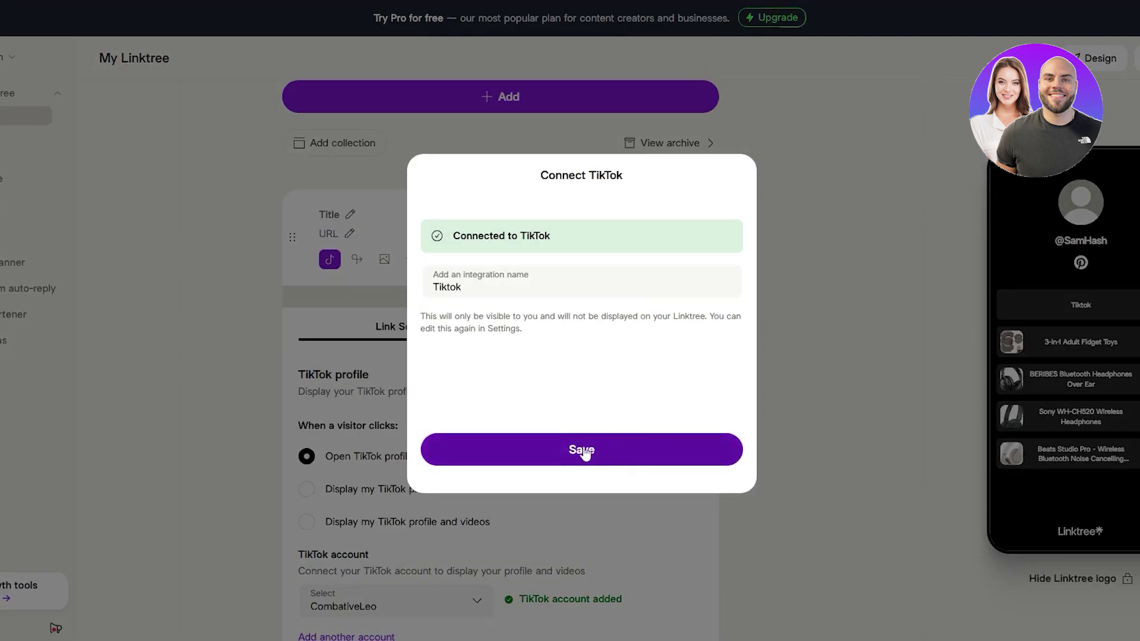
{"action": "left_click", "coordinate": [641, 447]}
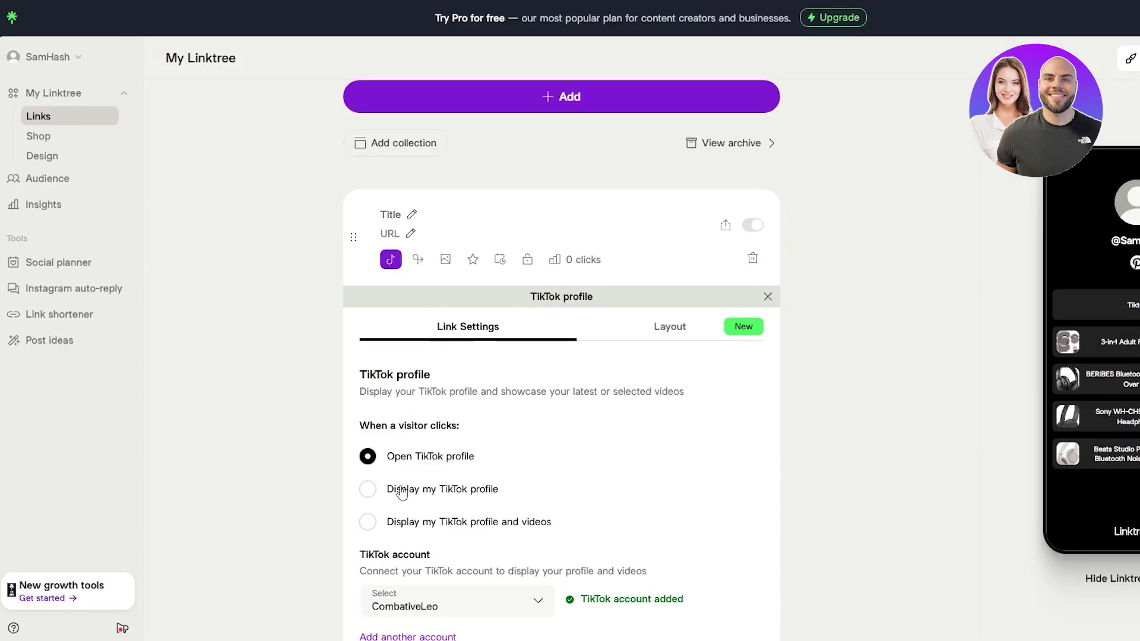
- Set the Tiktok link to display just the TikTok profile
{"action": "left_click", "coordinate": [401, 501]}
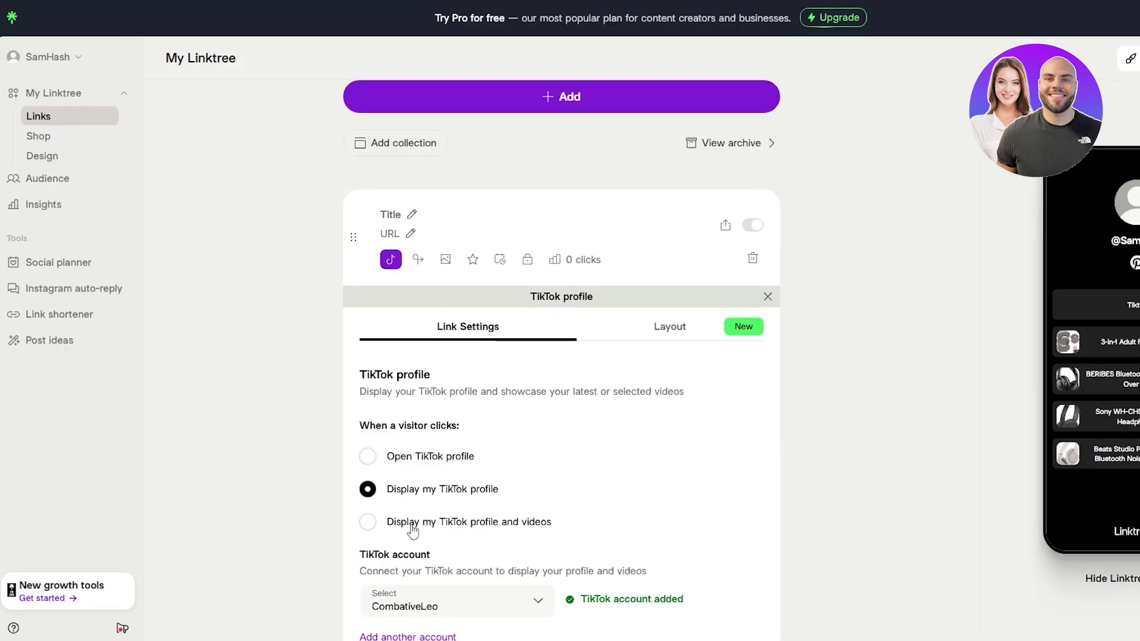
{"action": "left_click", "coordinate": [413, 523]}
{"action": "left_click", "coordinate": [369, 482]}
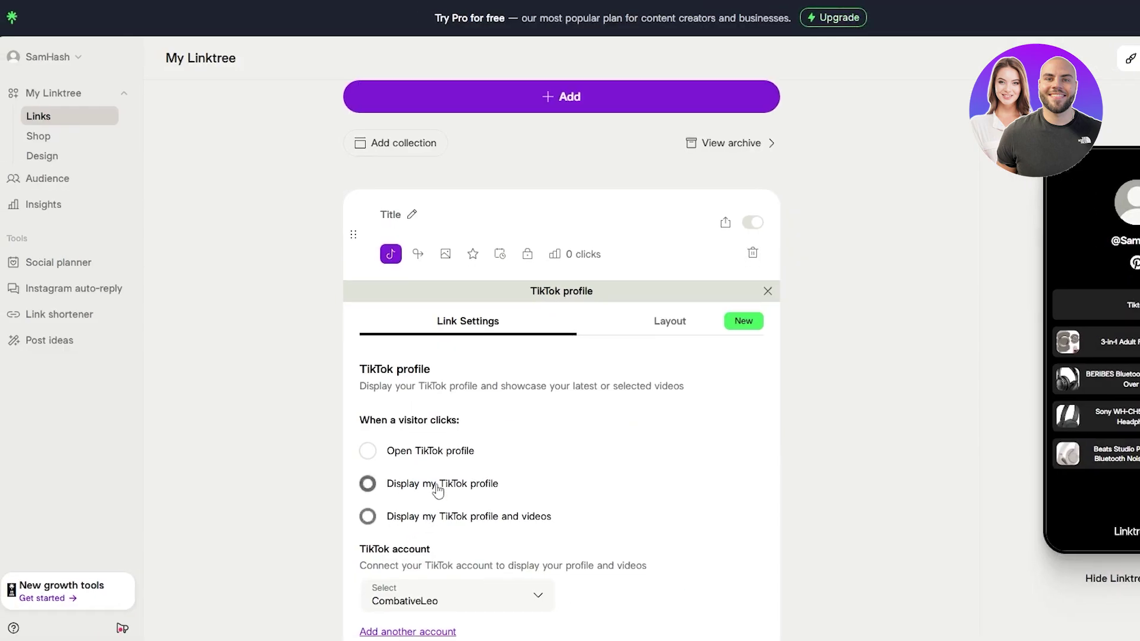
- Switch off the second, older Tiktok link
{"action": "scroll", "coordinate": [439, 490], "scroll_direction": "down", "scroll_amount": 3}
{"action": "scroll", "coordinate": [436, 415], "scroll_direction": "up", "scroll_amount": 6}
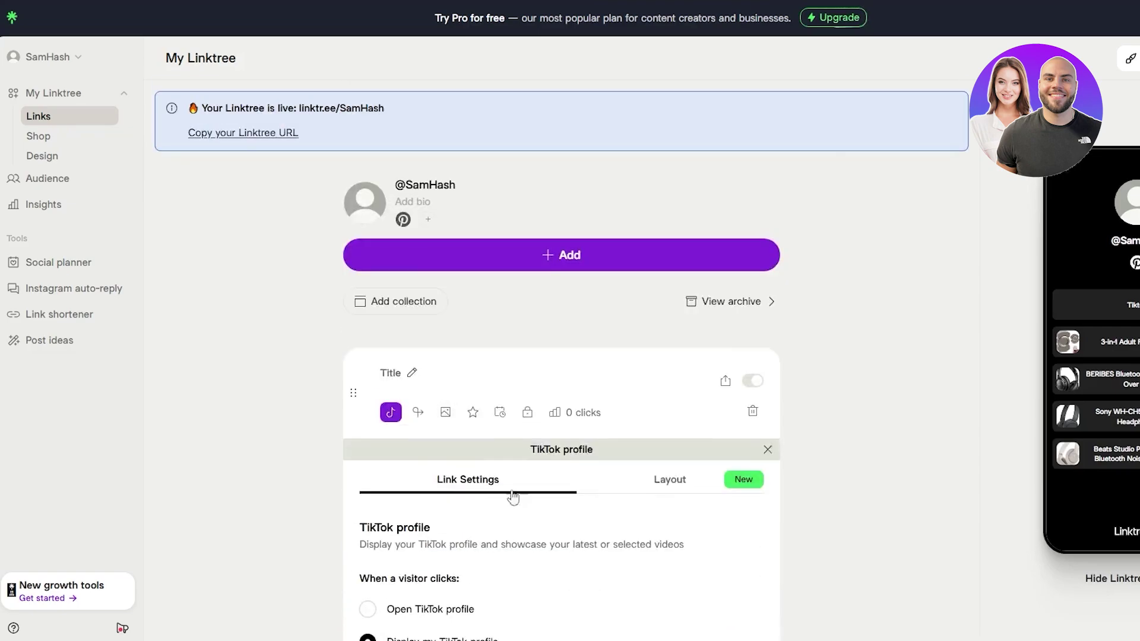
{"action": "scroll", "coordinate": [649, 425], "scroll_direction": "down", "scroll_amount": 5}
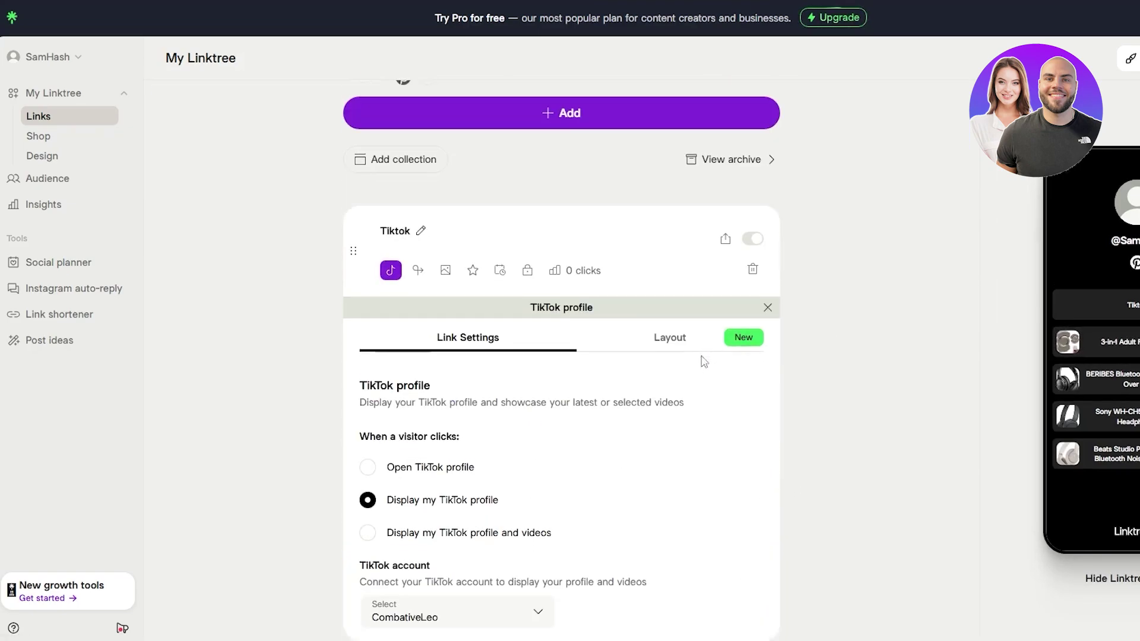
{"action": "scroll", "coordinate": [677, 329], "scroll_direction": "up", "scroll_amount": 3}
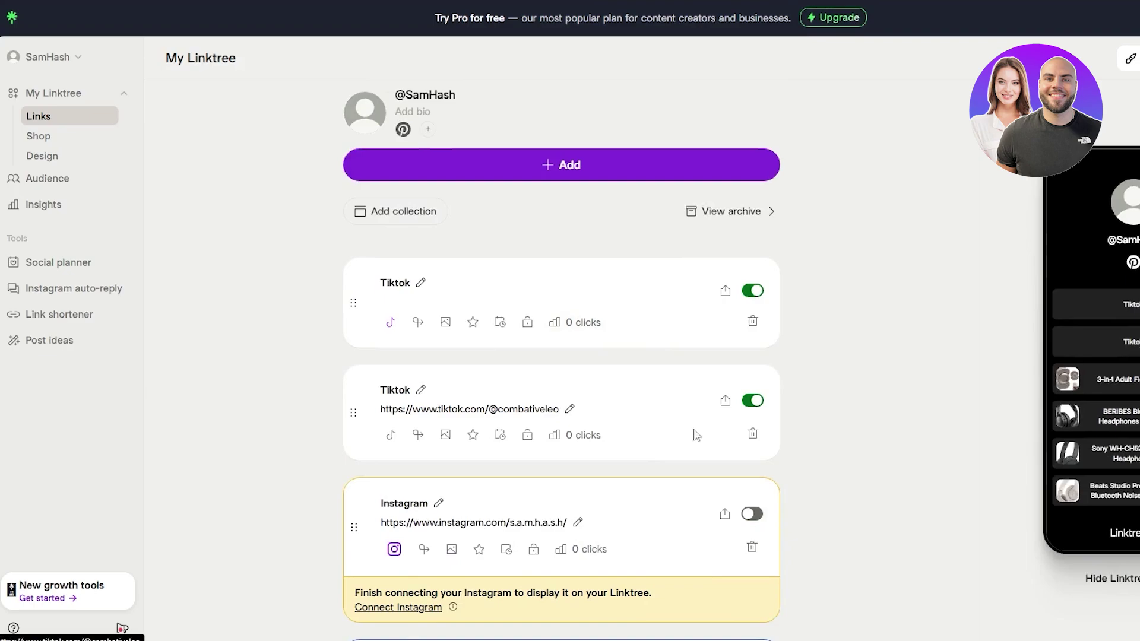
{"action": "left_click", "coordinate": [752, 400]}
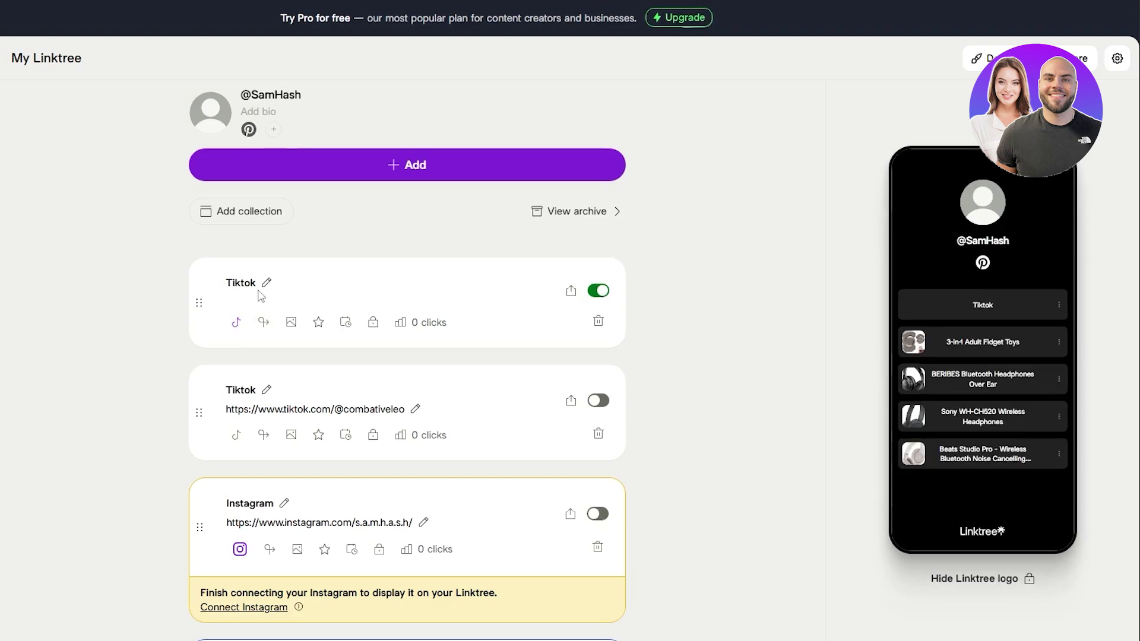
- Open the Tiktok link's profile panel, keep 'Display my TikTok profile' and review the layout choices
{"action": "left_click", "coordinate": [421, 322]}
{"action": "left_click", "coordinate": [236, 254]}
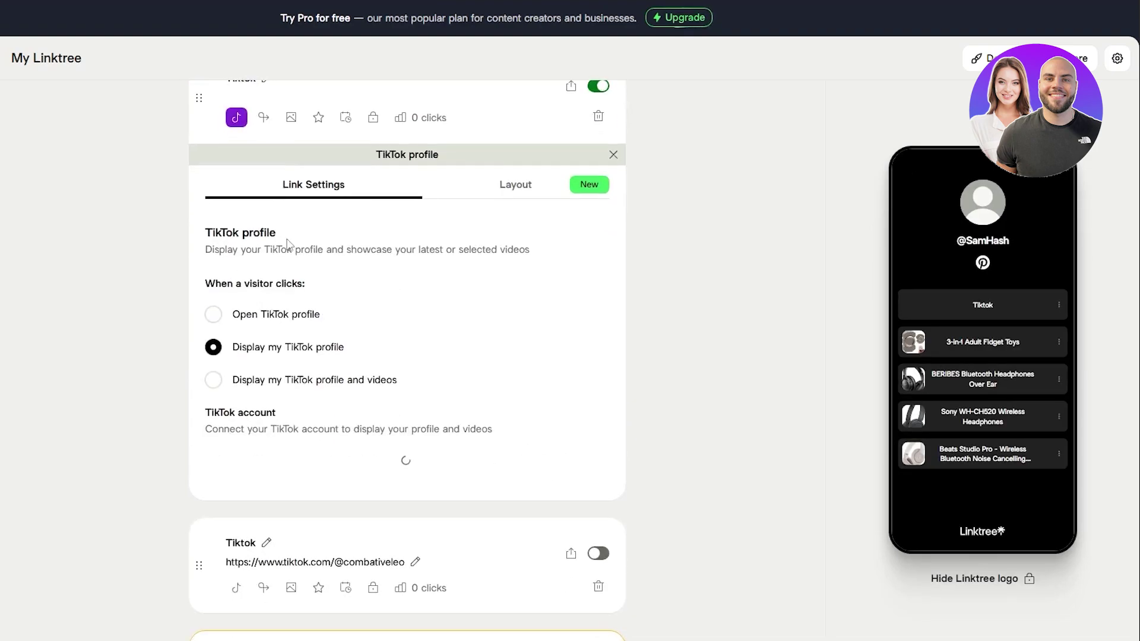
{"action": "left_click", "coordinate": [270, 385]}
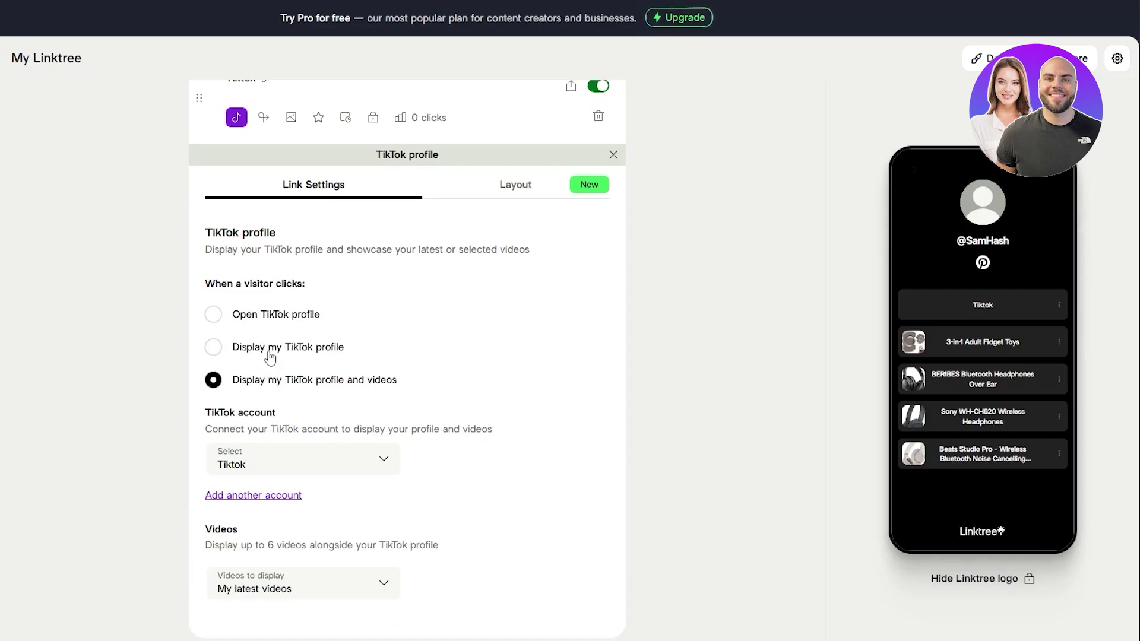
{"action": "left_click", "coordinate": [269, 349]}
{"action": "left_click", "coordinate": [533, 185]}
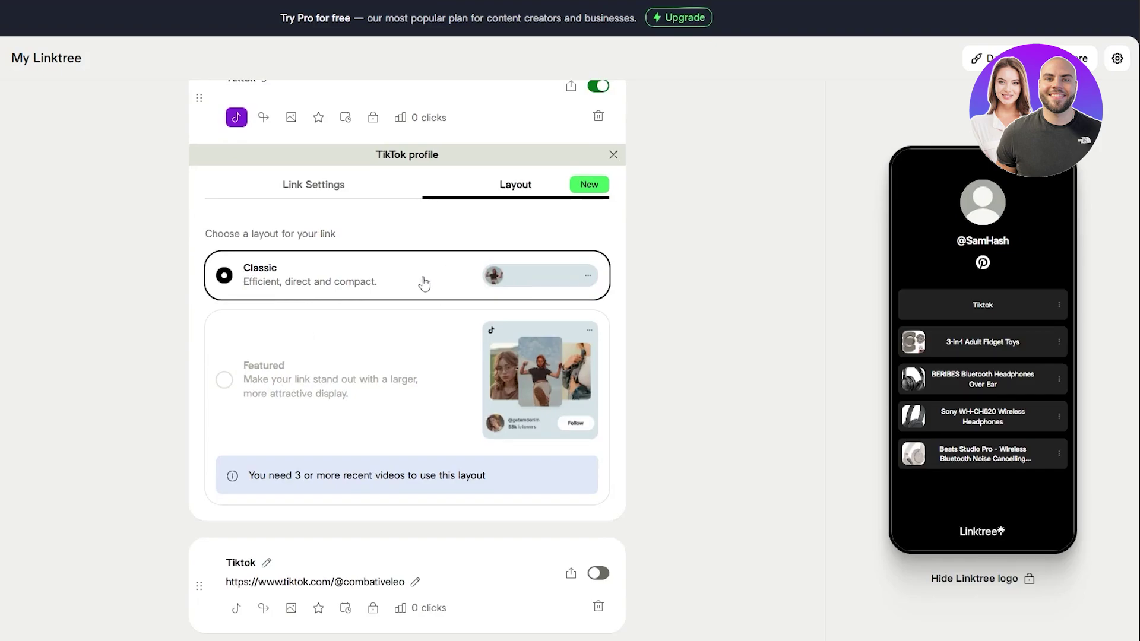
{"action": "scroll", "coordinate": [504, 321], "scroll_direction": "down", "scroll_amount": 4}
{"action": "scroll", "coordinate": [343, 254], "scroll_direction": "up", "scroll_amount": 5}
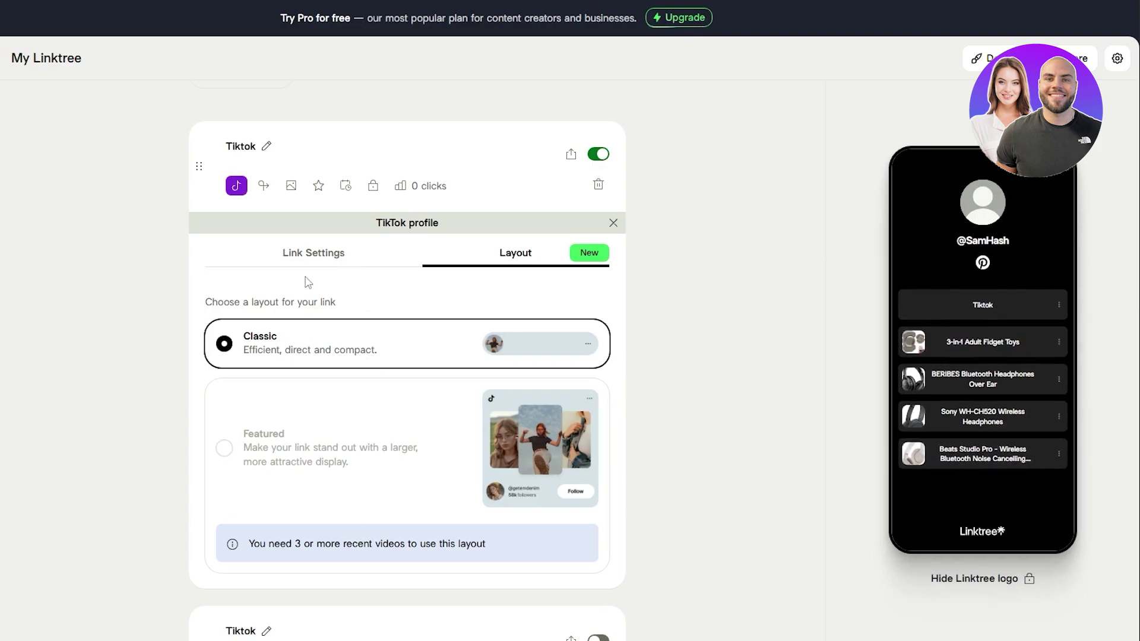
- Look through the panel's Link Settings options, then close the TikTok profile panel
{"action": "left_click", "coordinate": [339, 255]}
{"action": "scroll", "coordinate": [324, 475], "scroll_direction": "down", "scroll_amount": 2}
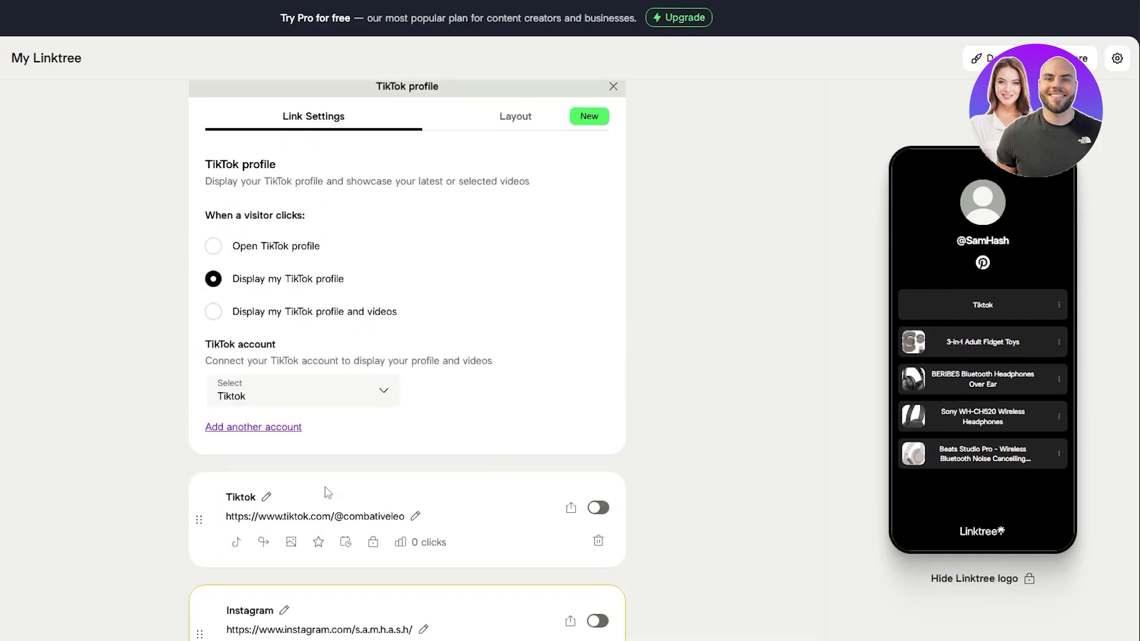
{"action": "scroll", "coordinate": [362, 363], "scroll_direction": "up", "scroll_amount": 3}
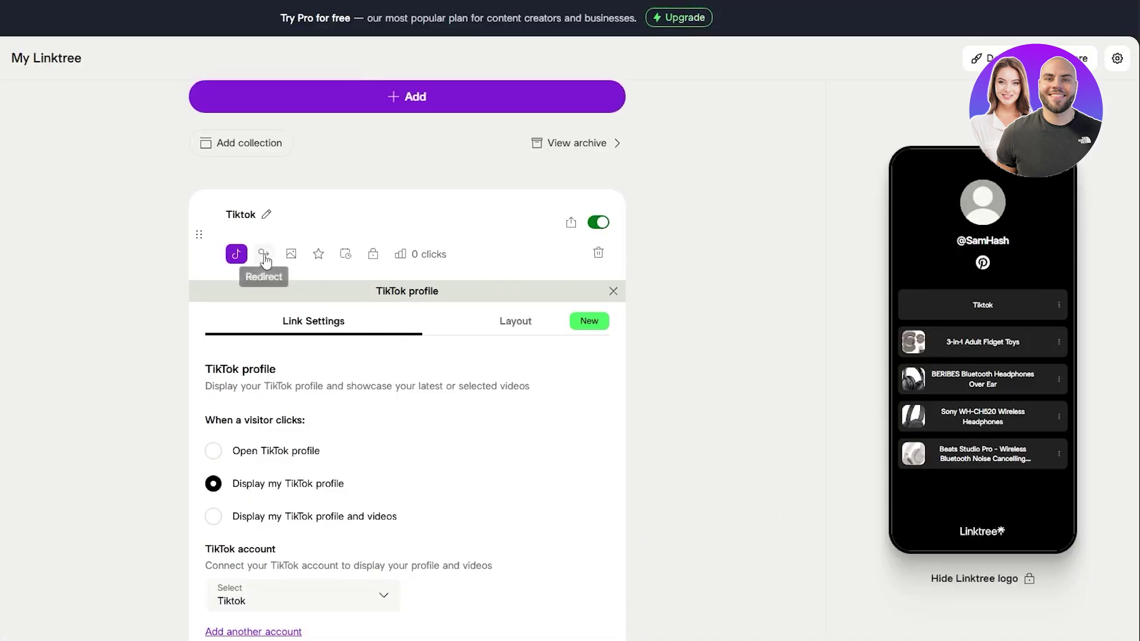
{"action": "left_click", "coordinate": [236, 254]}
{"action": "scroll", "coordinate": [275, 254], "scroll_direction": "down", "scroll_amount": 2}
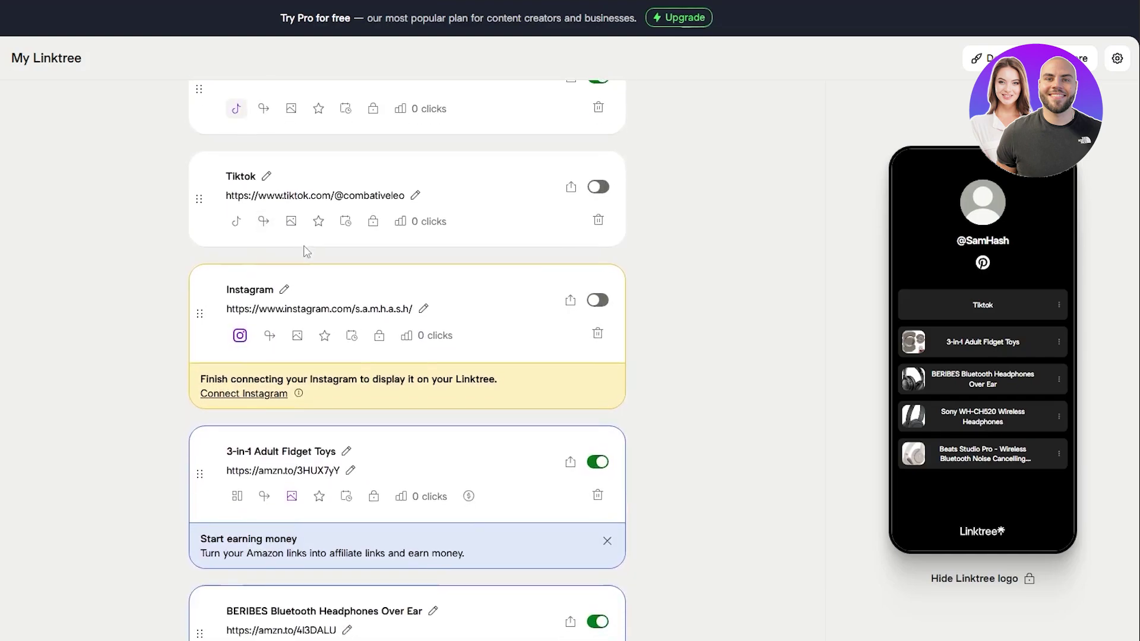
{"action": "scroll", "coordinate": [279, 249], "scroll_direction": "up", "scroll_amount": 1}
- Check the Tiktok link's thumbnail options and close the chooser without adding one
{"action": "left_click", "coordinate": [236, 188]}
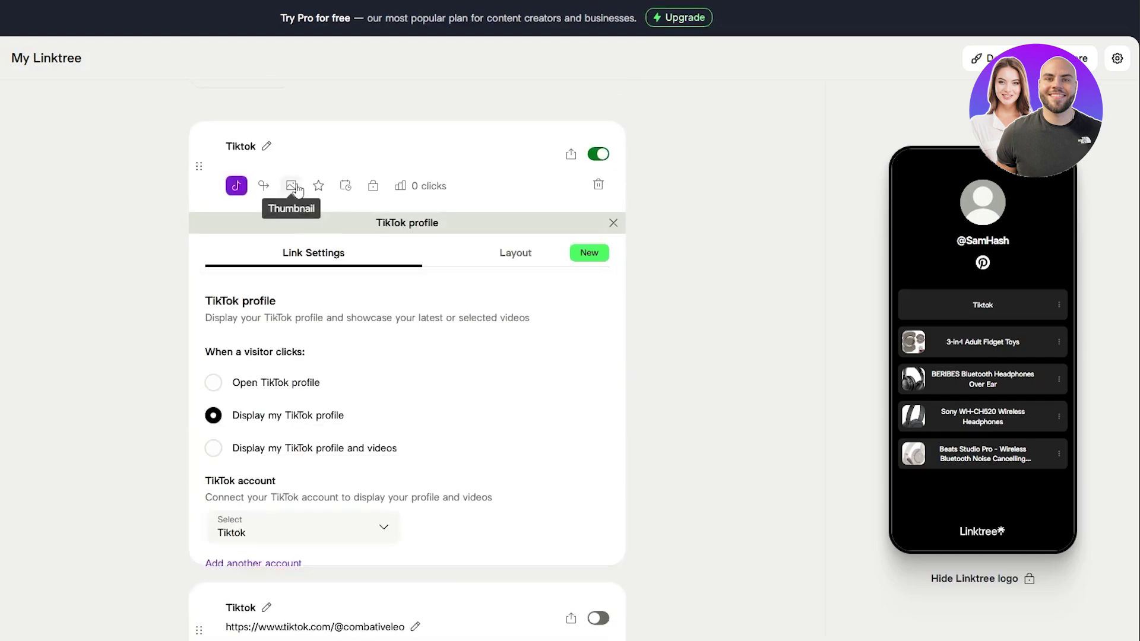
{"action": "scroll", "coordinate": [292, 193], "scroll_direction": "down", "scroll_amount": 1}
{"action": "left_click", "coordinate": [297, 120]}
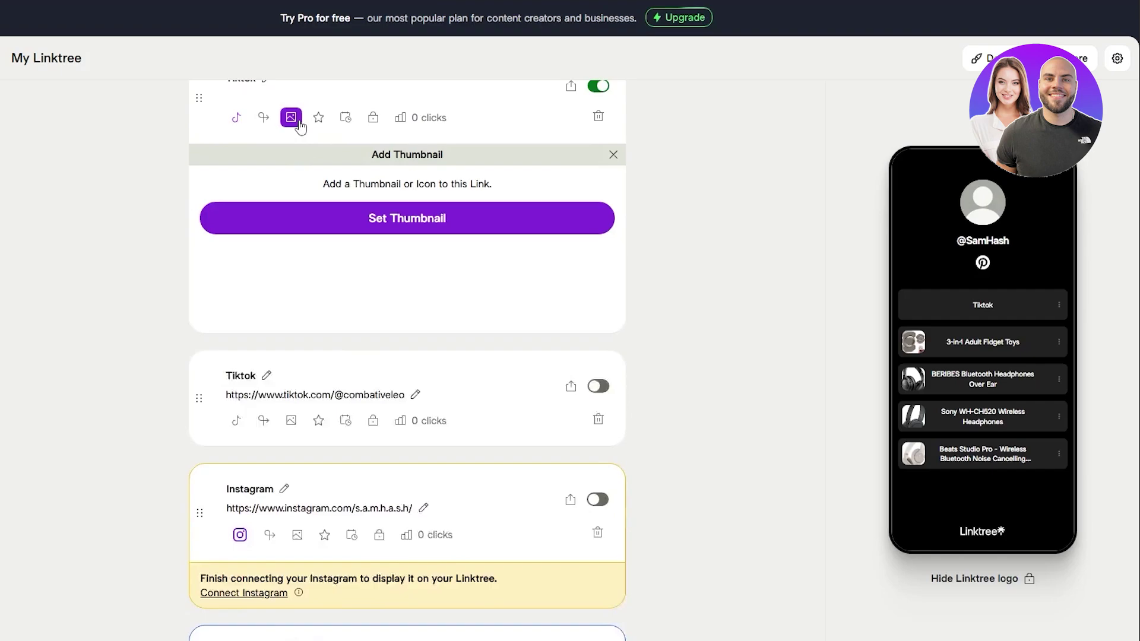
{"action": "left_click", "coordinate": [347, 217]}
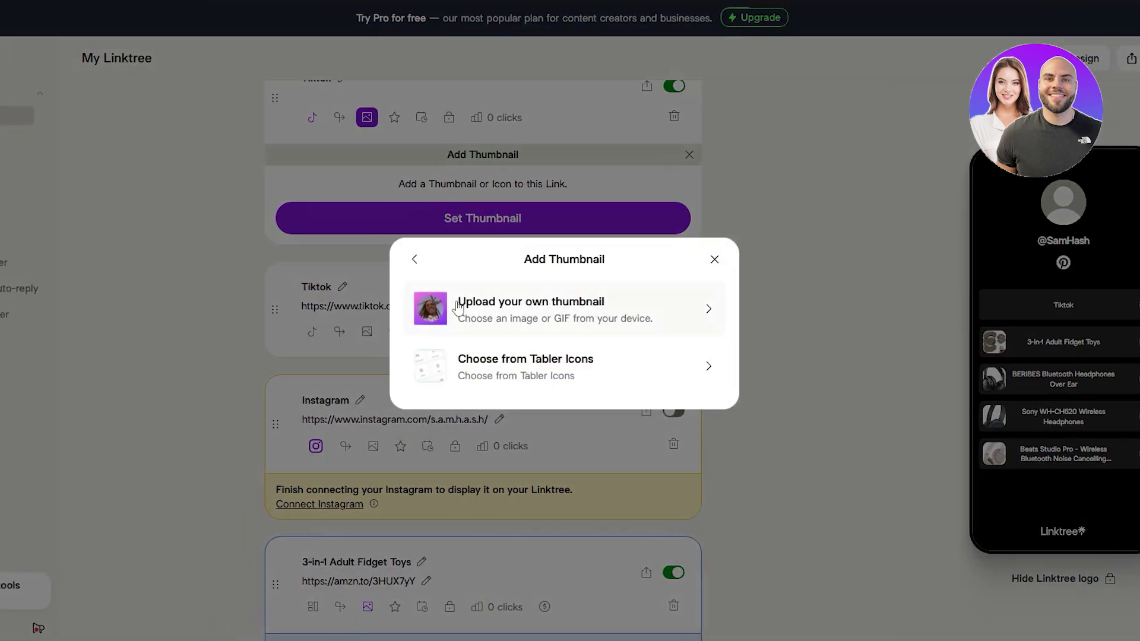
{"action": "left_click", "coordinate": [724, 262]}
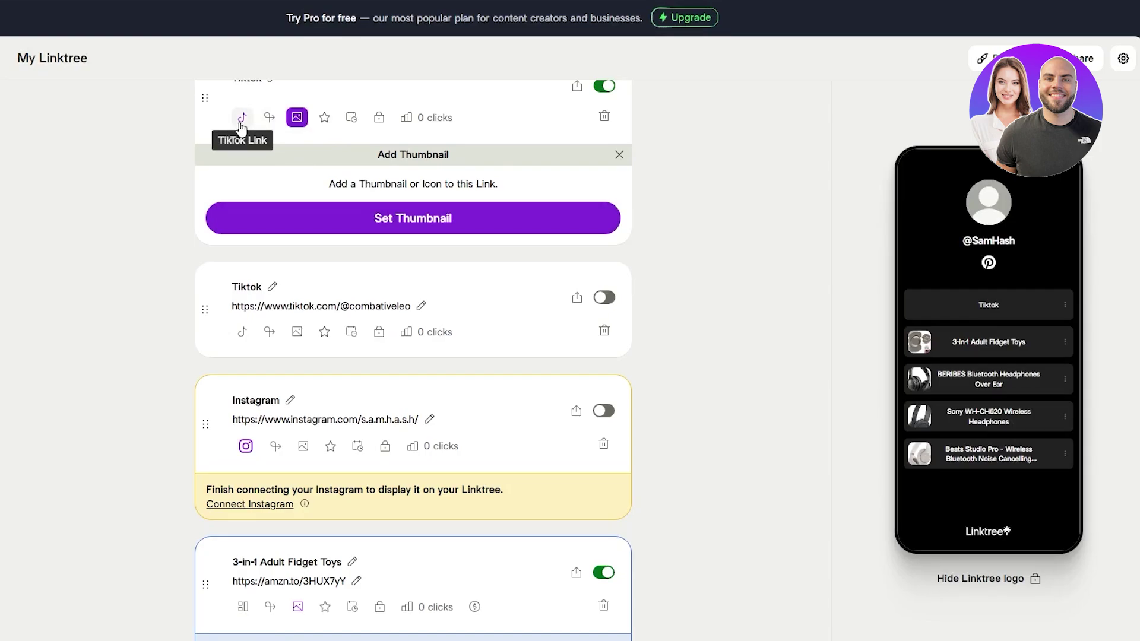
- Check the Tiktok link's Animate option, then scroll the links list
{"action": "left_click", "coordinate": [324, 119]}
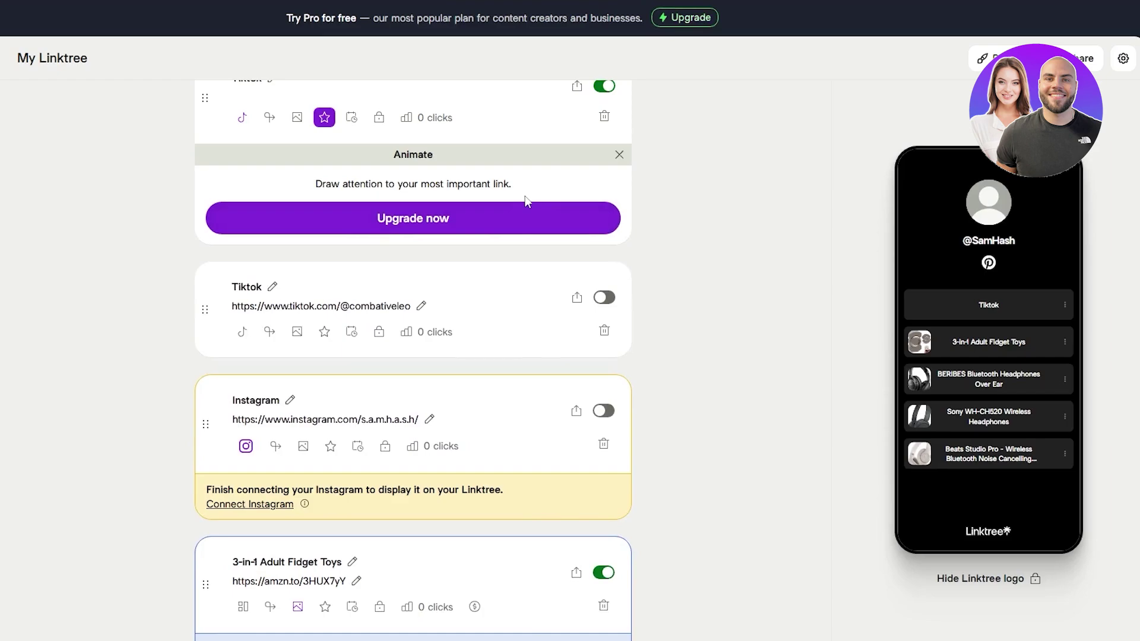
{"action": "scroll", "coordinate": [485, 503], "scroll_direction": "up", "scroll_amount": 5}
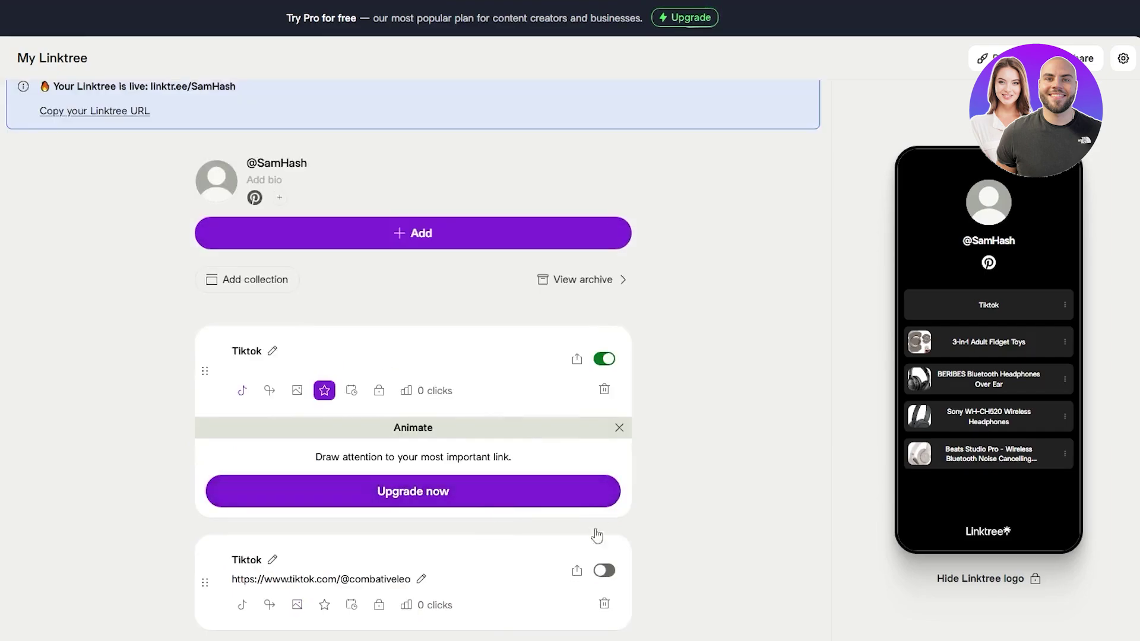
{"action": "scroll", "coordinate": [595, 534], "scroll_direction": "down", "scroll_amount": 10}
{"action": "scroll", "coordinate": [481, 267], "scroll_direction": "down", "scroll_amount": 3}
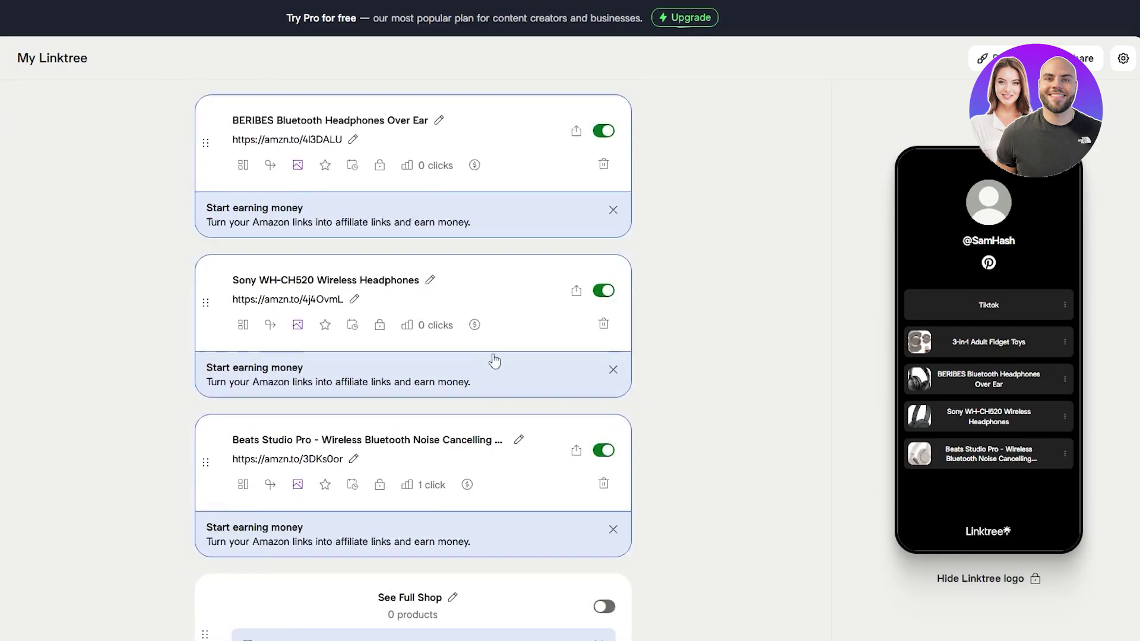
{"action": "scroll", "coordinate": [493, 360], "scroll_direction": "up", "scroll_amount": 10}
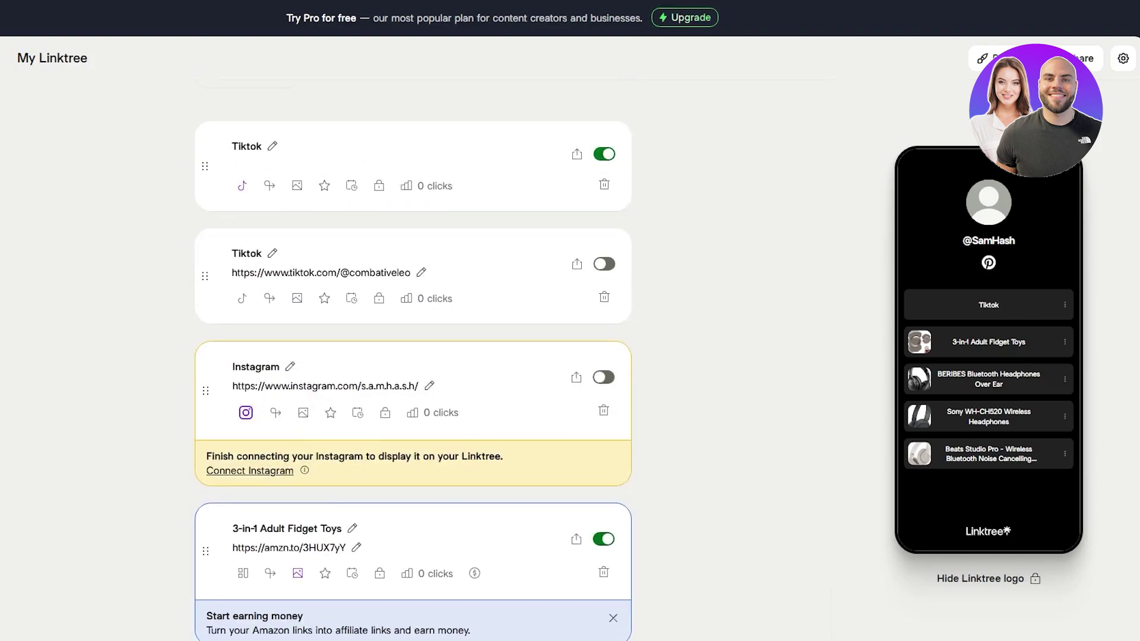
- Navigate through Shop and Audience to Insights: 5 views, 1 click, 20% click rate
{"action": "left_click", "coordinate": [35, 136]}
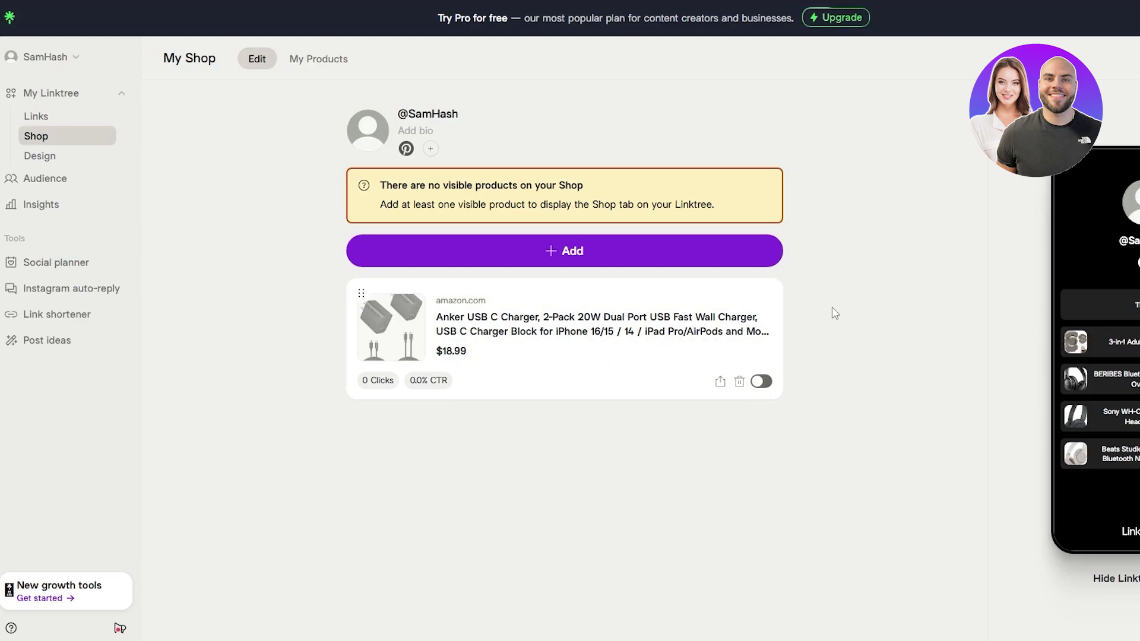
{"action": "left_click", "coordinate": [59, 94]}
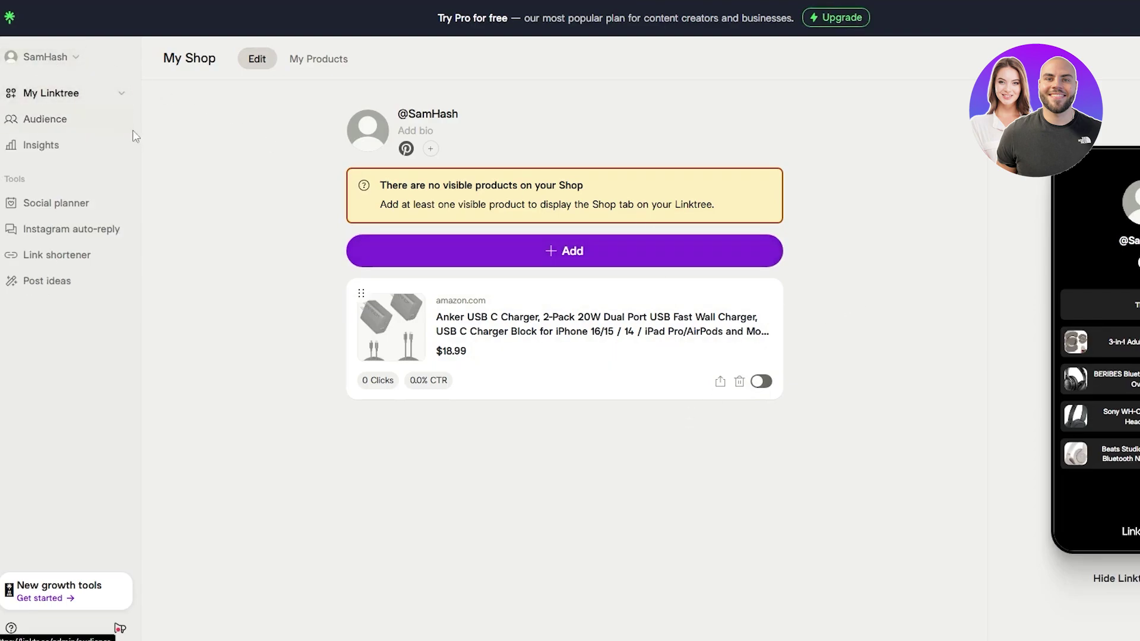
{"action": "left_click", "coordinate": [72, 93]}
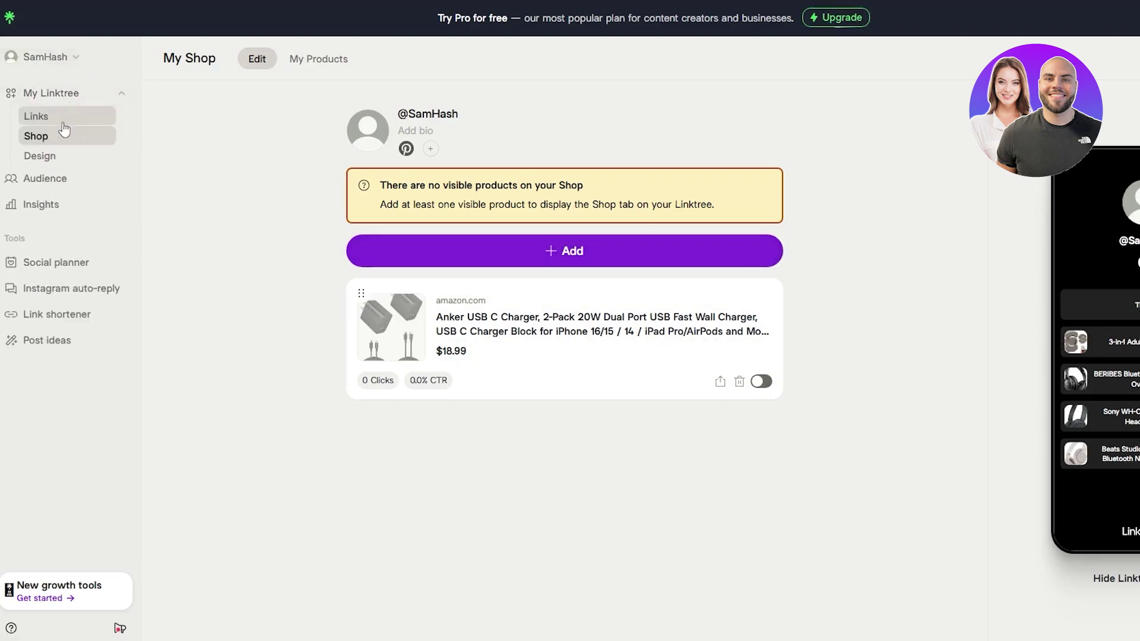
{"action": "left_click", "coordinate": [42, 180]}
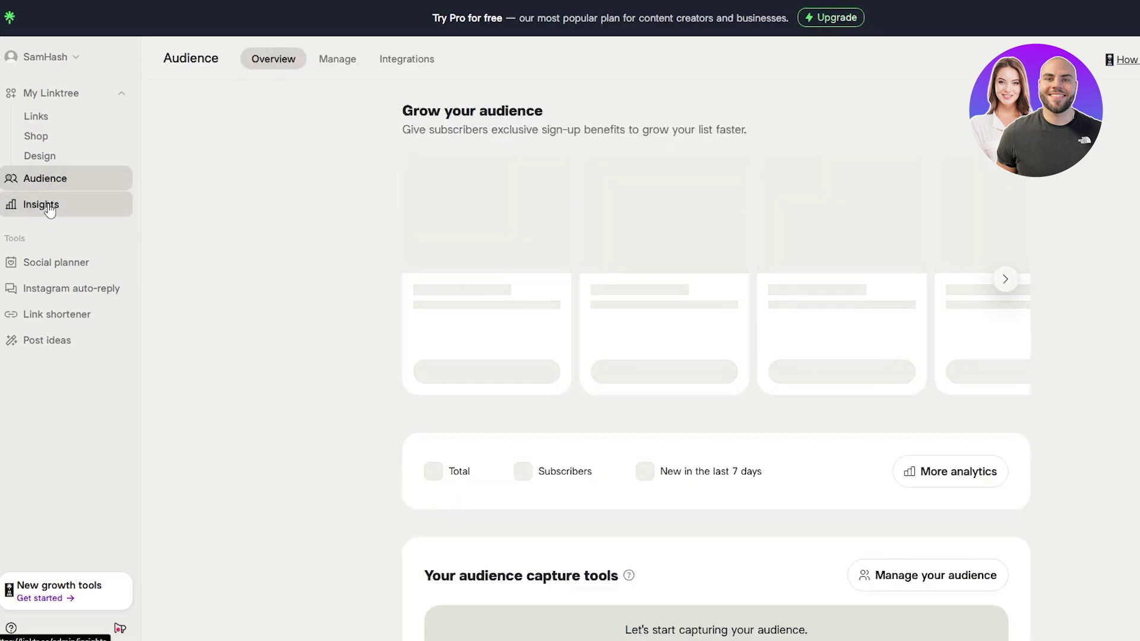
{"action": "left_click", "coordinate": [50, 208]}
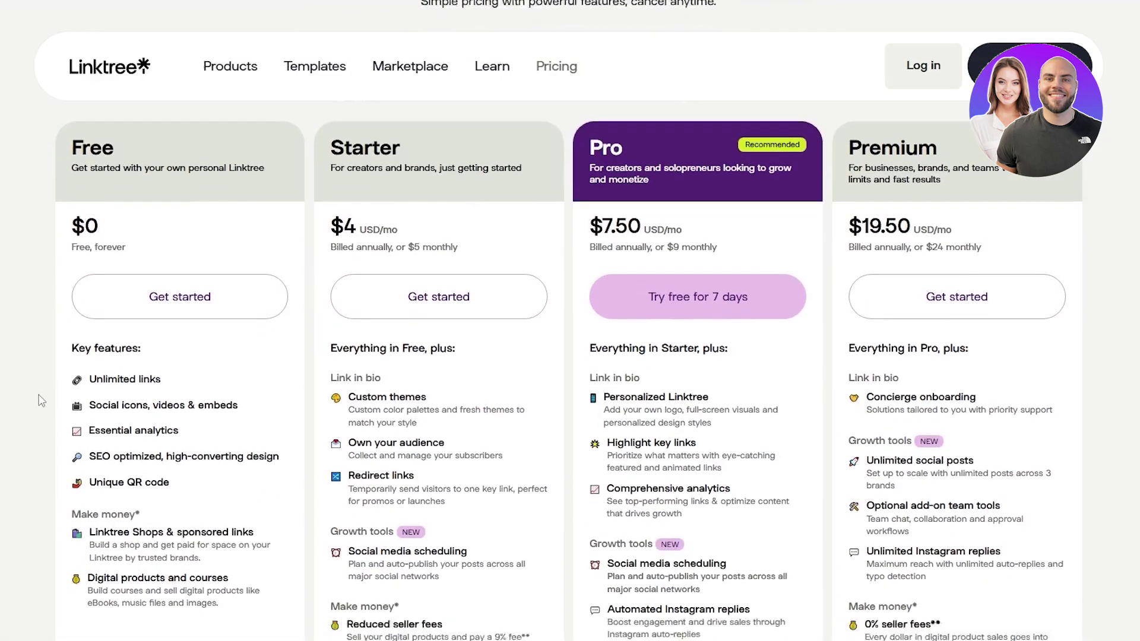
- Open Linktree's monthly pricing and highlight the plan prices, including Free $0 and Pro $9
{"action": "scroll", "coordinate": [554, 267], "scroll_direction": "up", "scroll_amount": 2}
{"action": "left_click", "coordinate": [487, 229]}
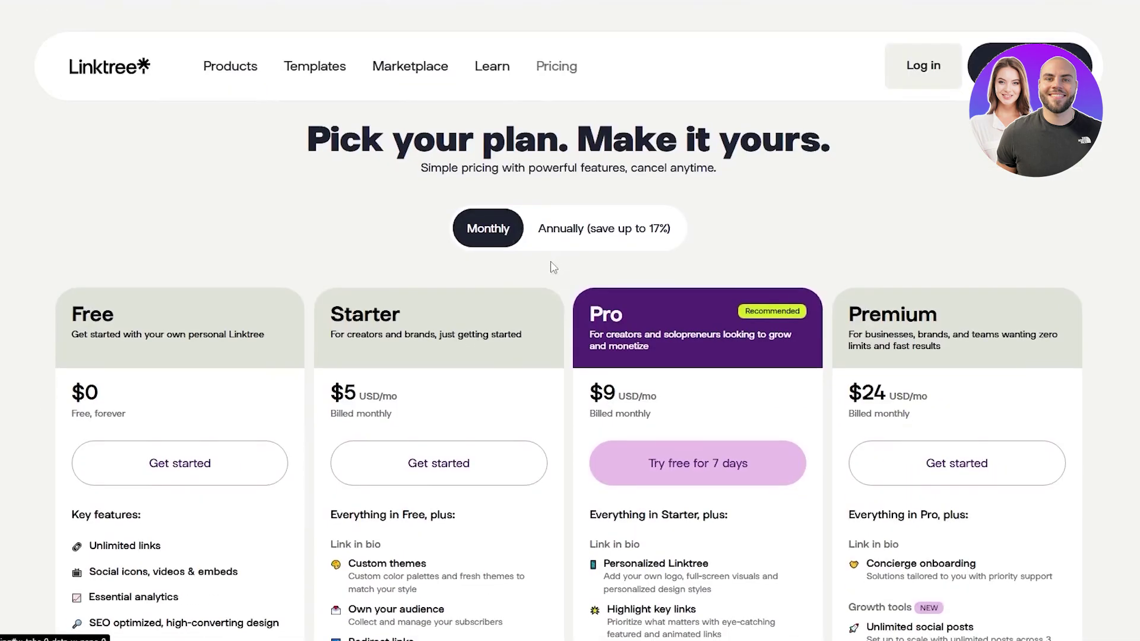
{"action": "scroll", "coordinate": [553, 268], "scroll_direction": "down", "scroll_amount": 2}
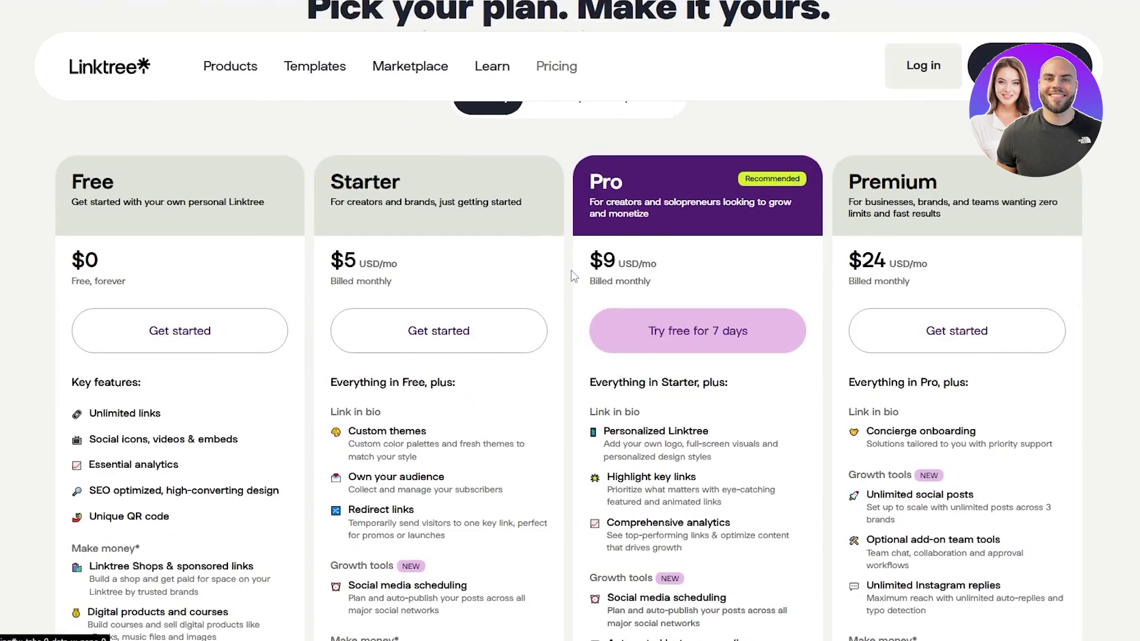
{"action": "scroll", "coordinate": [534, 276], "scroll_direction": "down", "scroll_amount": 1}
{"action": "left_click_drag", "start_coordinate": [68, 190], "coordinate": [420, 191]}
{"action": "left_click", "coordinate": [420, 191]}
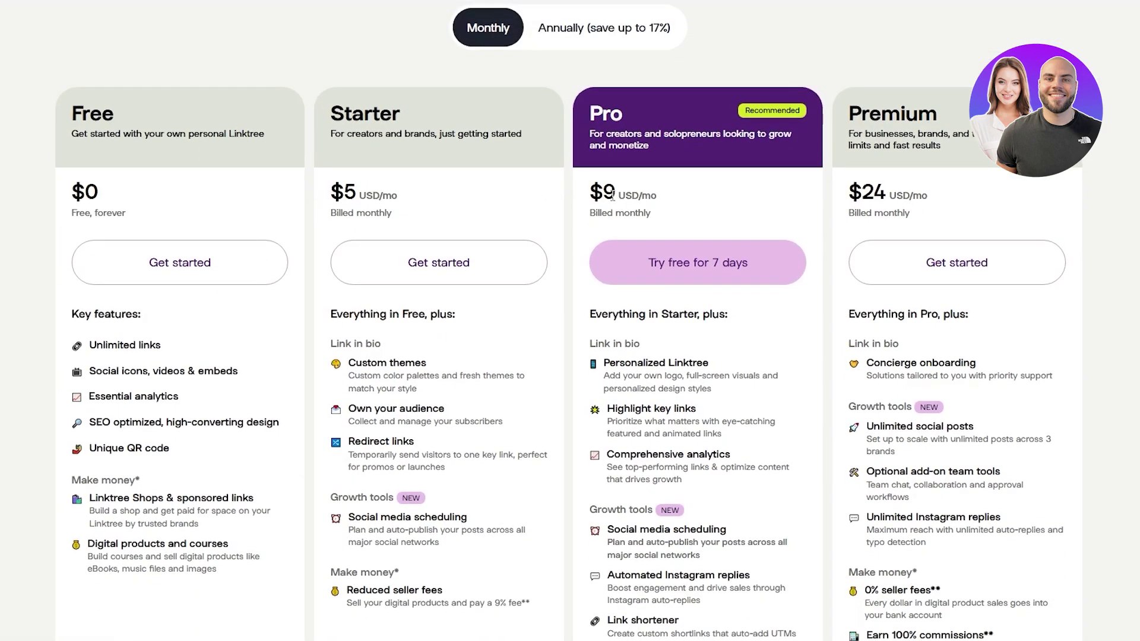
{"action": "left_click_drag", "start_coordinate": [612, 195], "coordinate": [693, 203]}
{"action": "left_click", "coordinate": [693, 203]}
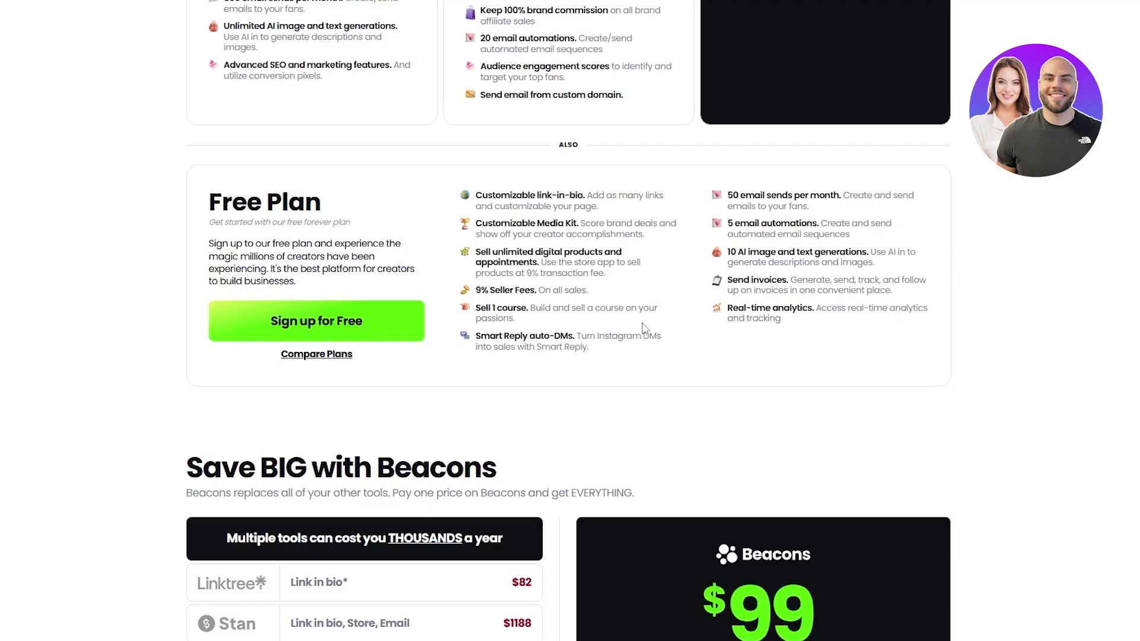
- Highlight Beacons' monthly plans: Creator Pro, Store Pro $30 and Business Pro $90
{"action": "scroll", "coordinate": [644, 325], "scroll_direction": "up", "scroll_amount": 8}
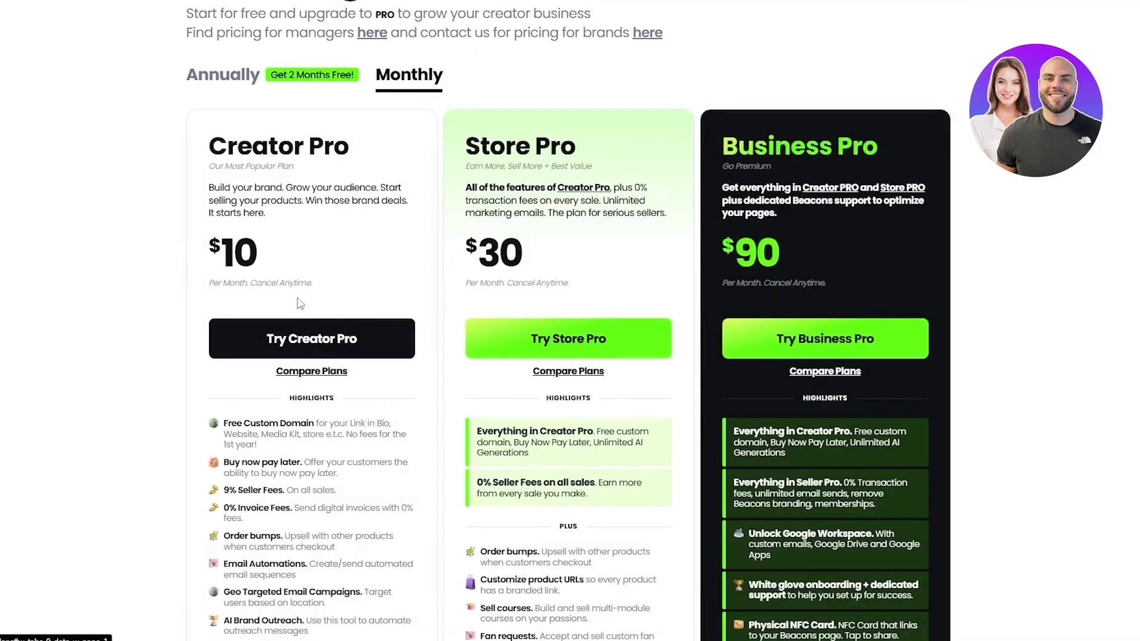
{"action": "scroll", "coordinate": [298, 300], "scroll_direction": "down", "scroll_amount": 5}
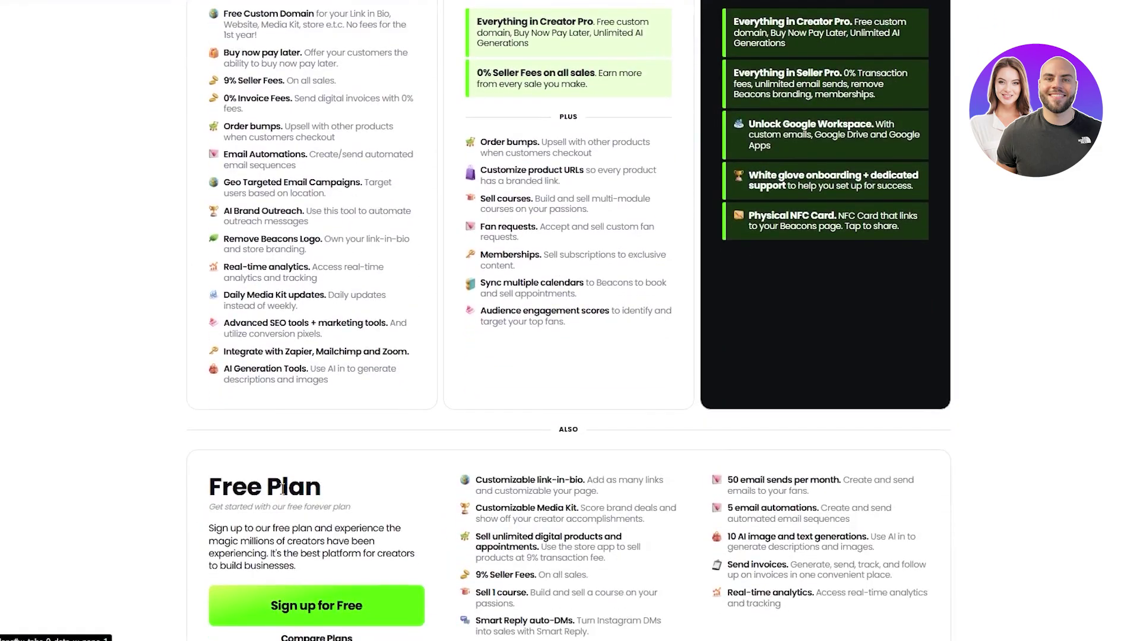
{"action": "scroll", "coordinate": [283, 489], "scroll_direction": "up", "scroll_amount": 5}
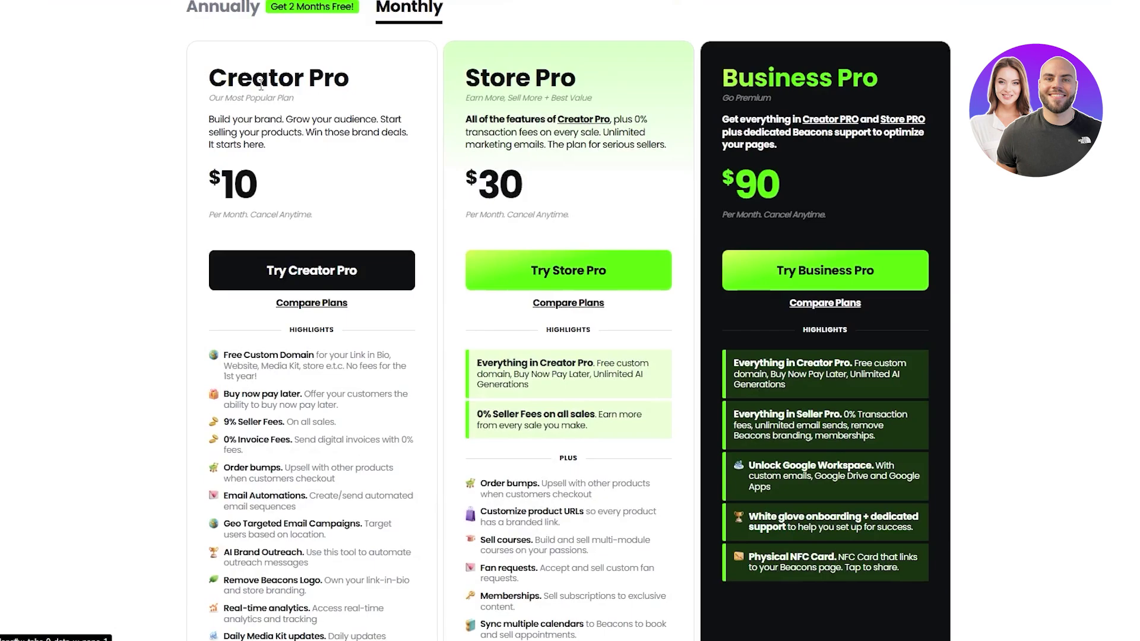
{"action": "left_click_drag", "start_coordinate": [261, 84], "coordinate": [340, 79]}
{"action": "left_click_drag", "start_coordinate": [462, 178], "coordinate": [498, 183]}
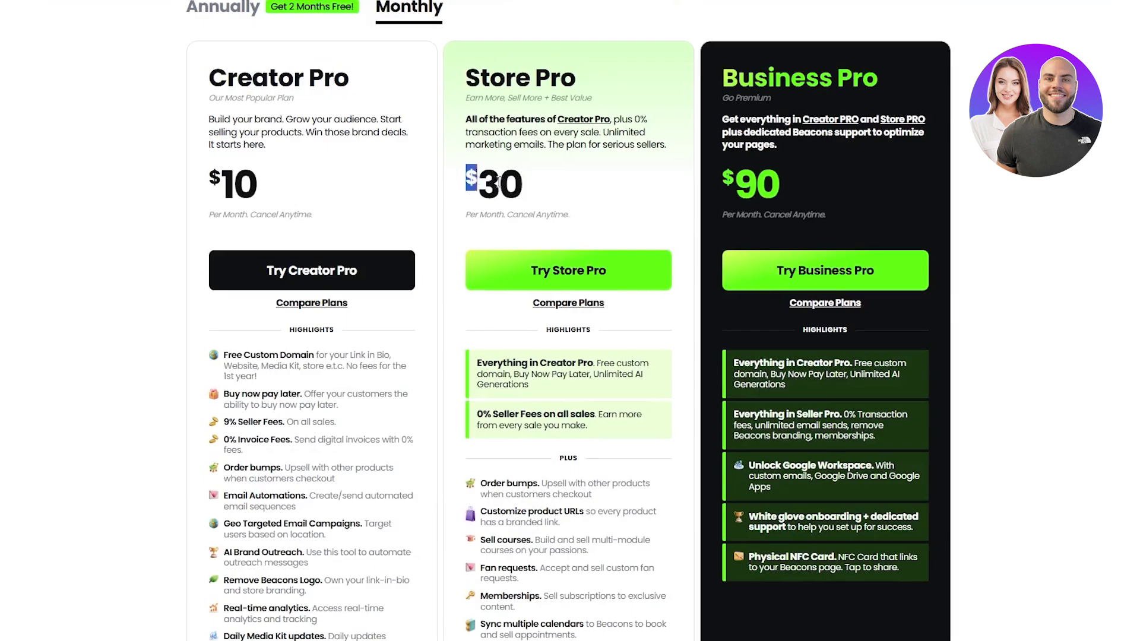
{"action": "left_click", "coordinate": [565, 187]}
{"action": "left_click_drag", "start_coordinate": [467, 78], "coordinate": [576, 78]}
{"action": "left_click_drag", "start_coordinate": [719, 176], "coordinate": [824, 180]}
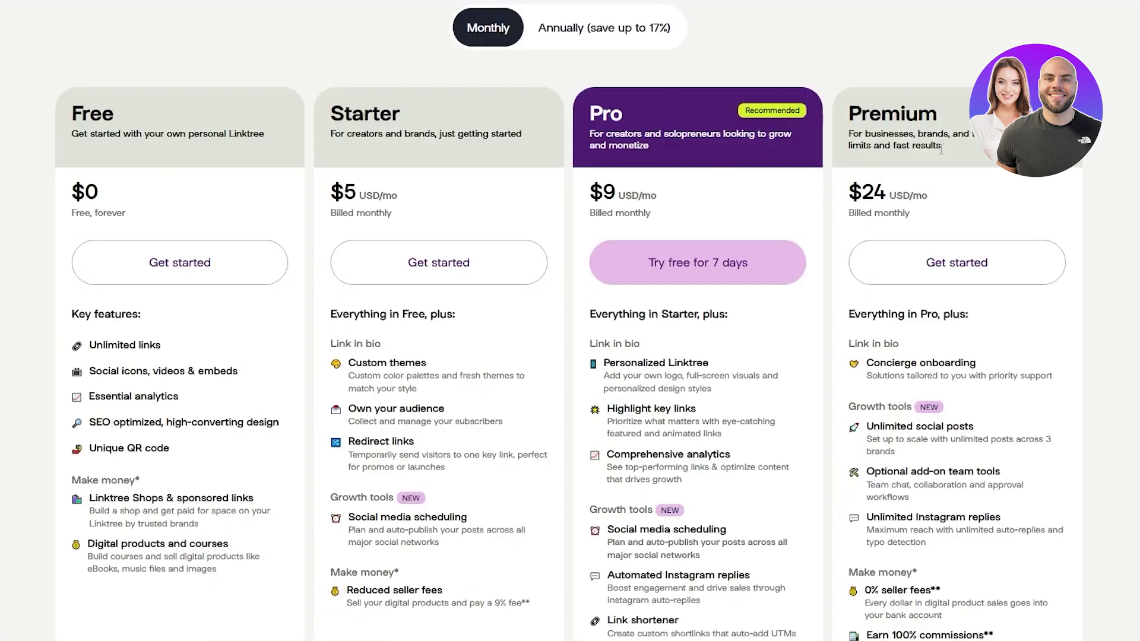
- Highlight the Linktree pricing heading, the Starter $5 price and the Pro $9 price
{"action": "scroll", "coordinate": [876, 201], "scroll_direction": "up", "scroll_amount": 4}
{"action": "left_click_drag", "start_coordinate": [307, 144], "coordinate": [535, 145]}
{"action": "left_click_drag", "start_coordinate": [330, 397], "coordinate": [378, 400]}
{"action": "left_click_drag", "start_coordinate": [579, 404], "coordinate": [652, 401]}
{"action": "left_click", "coordinate": [683, 401]}
- Scroll through the plan features, from Pro's link shortener and email integrations to Premium's 0% seller fees
{"action": "scroll", "coordinate": [712, 392], "scroll_direction": "down", "scroll_amount": 5}
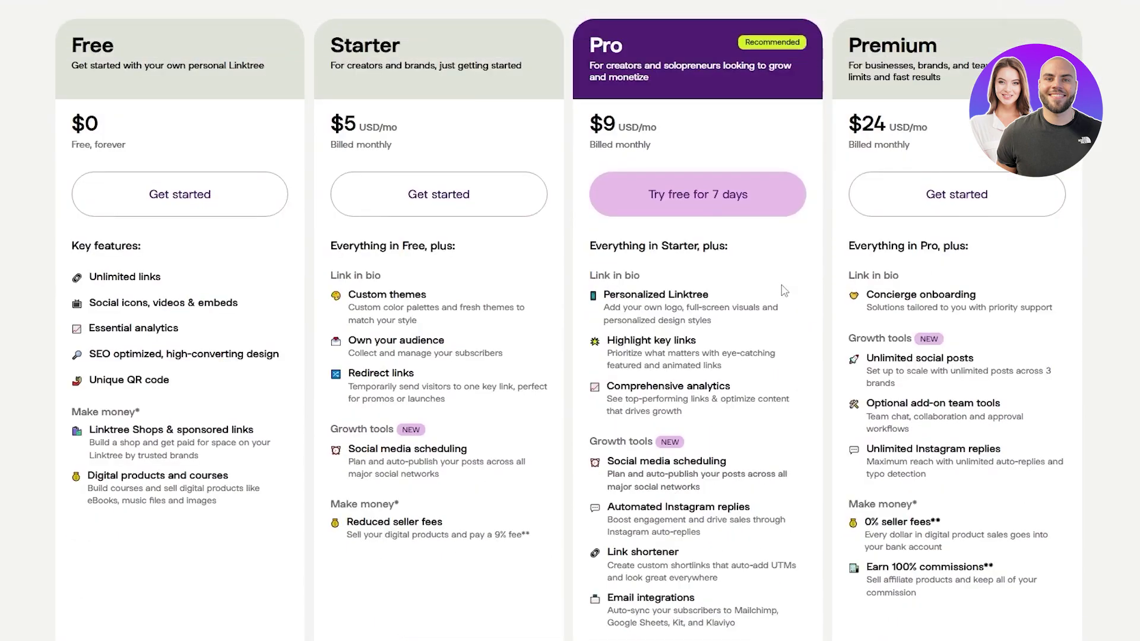
{"action": "scroll", "coordinate": [783, 290], "scroll_direction": "down", "scroll_amount": 2}
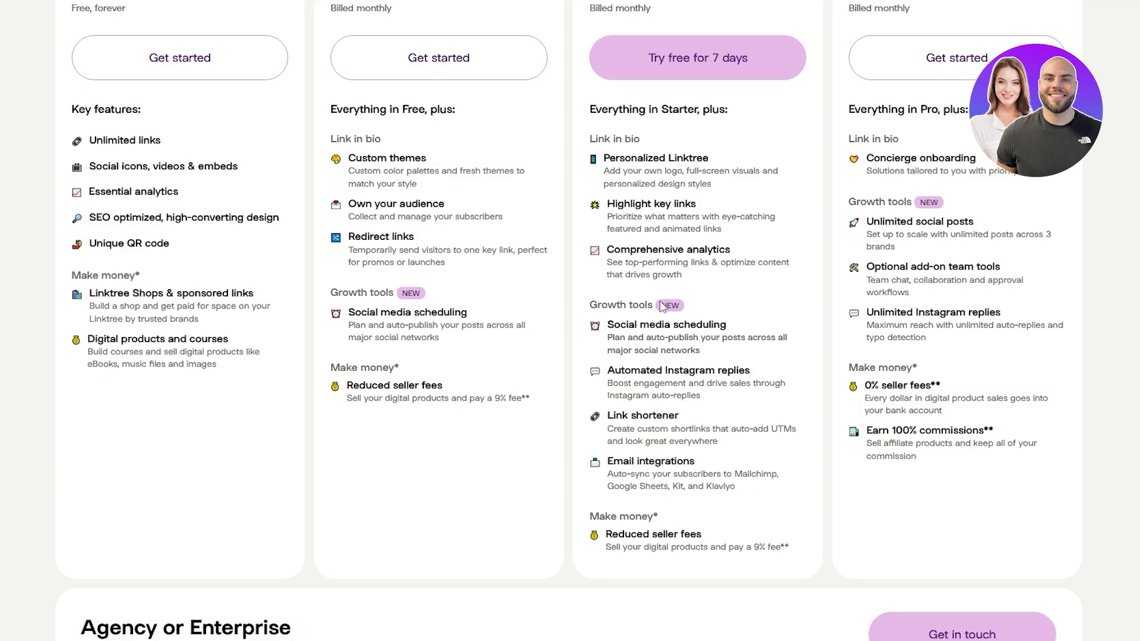
{"action": "scroll", "coordinate": [661, 304], "scroll_direction": "down", "scroll_amount": 5}
{"action": "scroll", "coordinate": [661, 303], "scroll_direction": "up", "scroll_amount": 12}
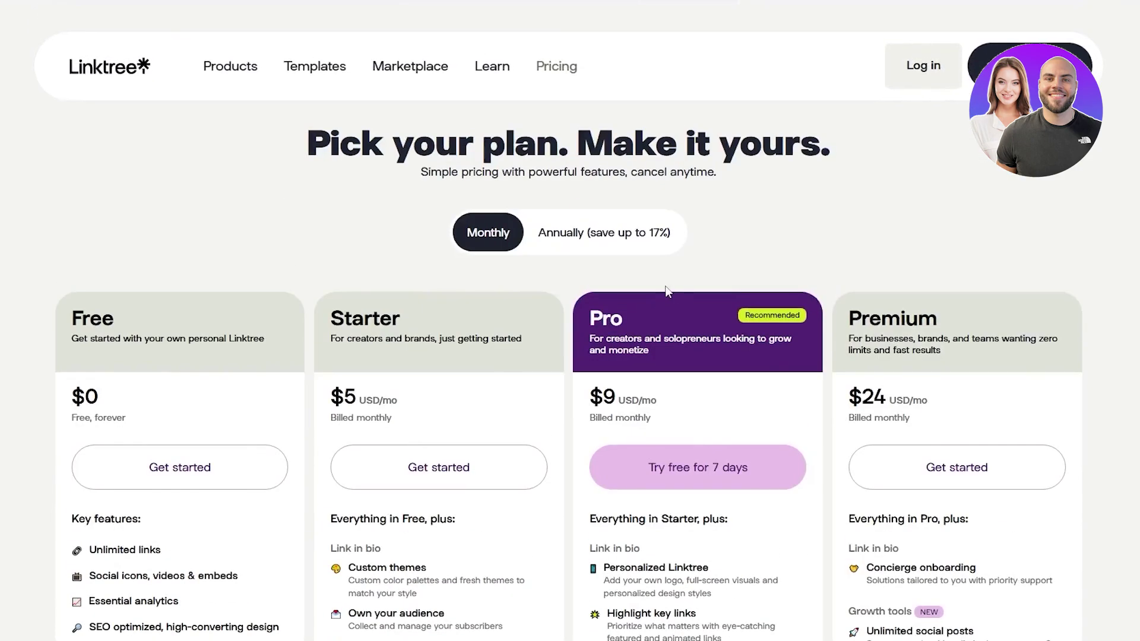